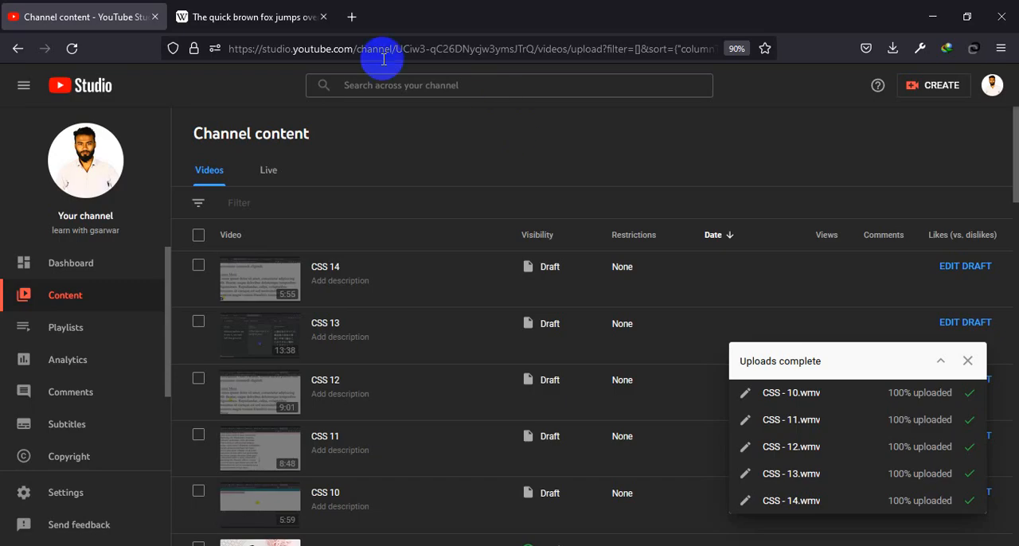
Step: Search the web for "computer" in a new browser tab and open the English Wikipedia article Computer
key(ctrl+t)
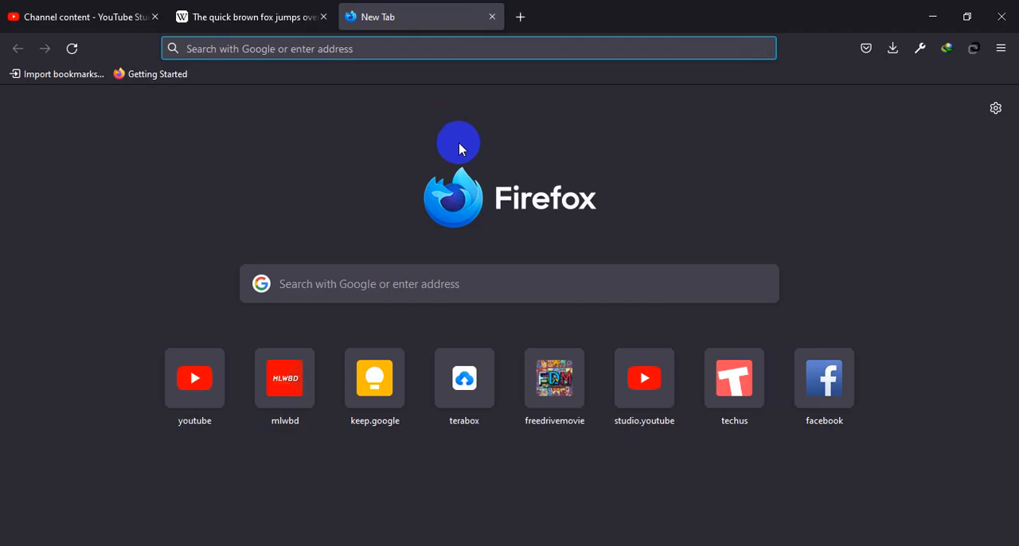
text(co)
text(p)
key(BackSpace)
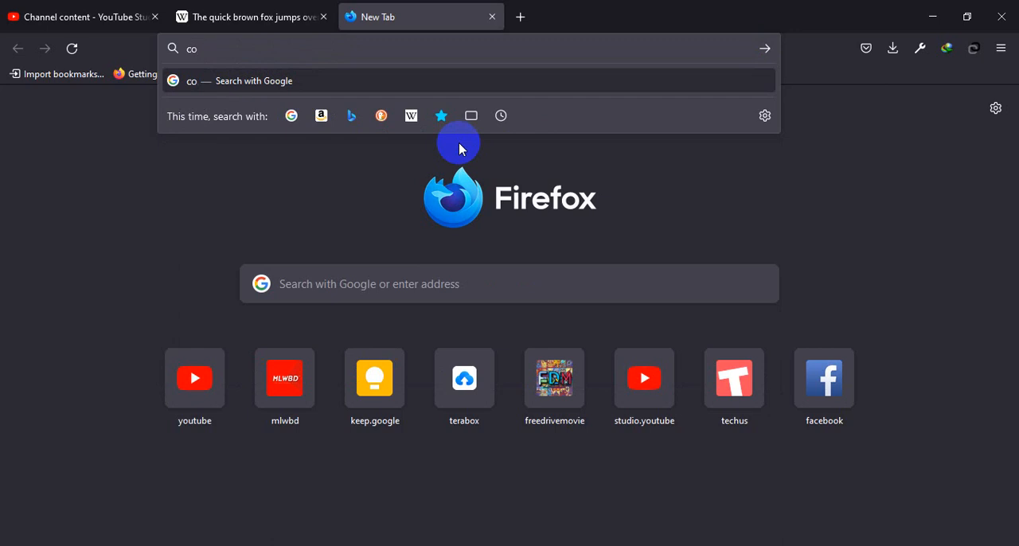
text(mputer)
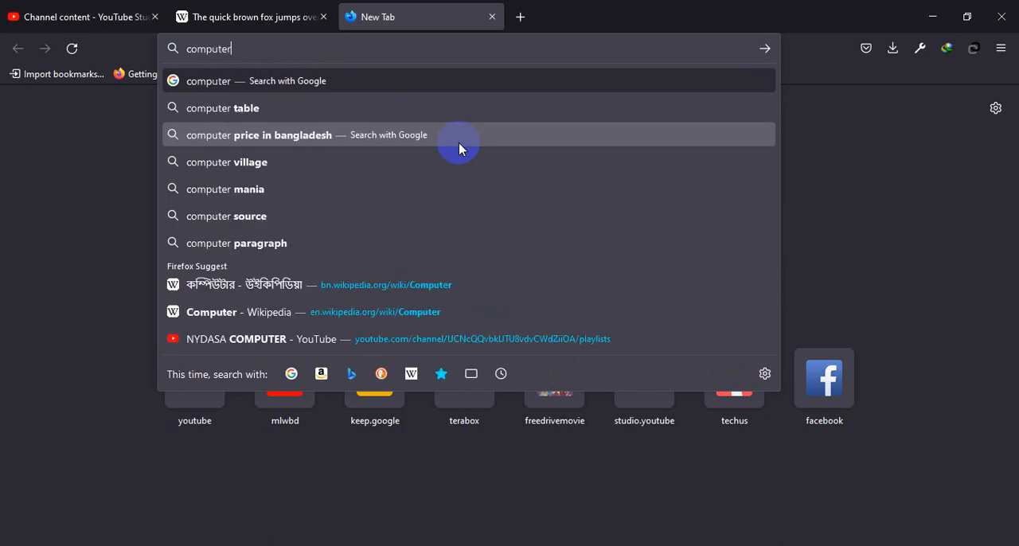
key(Return)
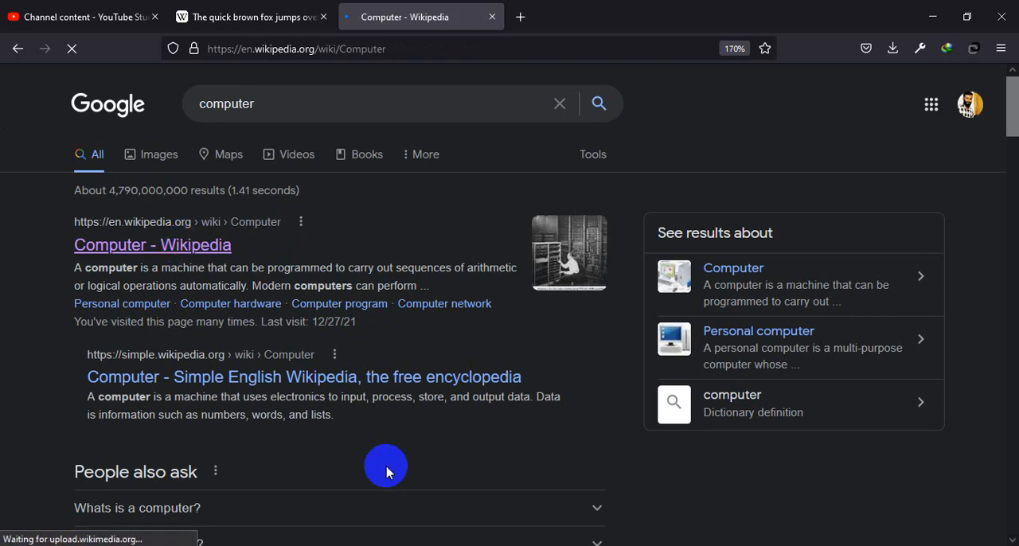
Step: Reduce the zoom of the Computer article page to 110%
scroll(334, 405, down, 12)
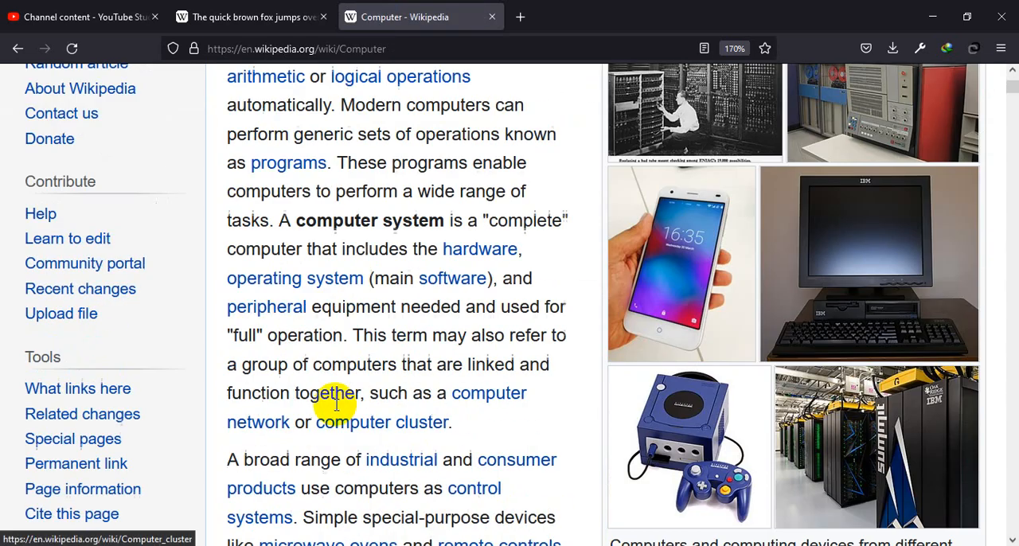
scroll(338, 416, down, 12)
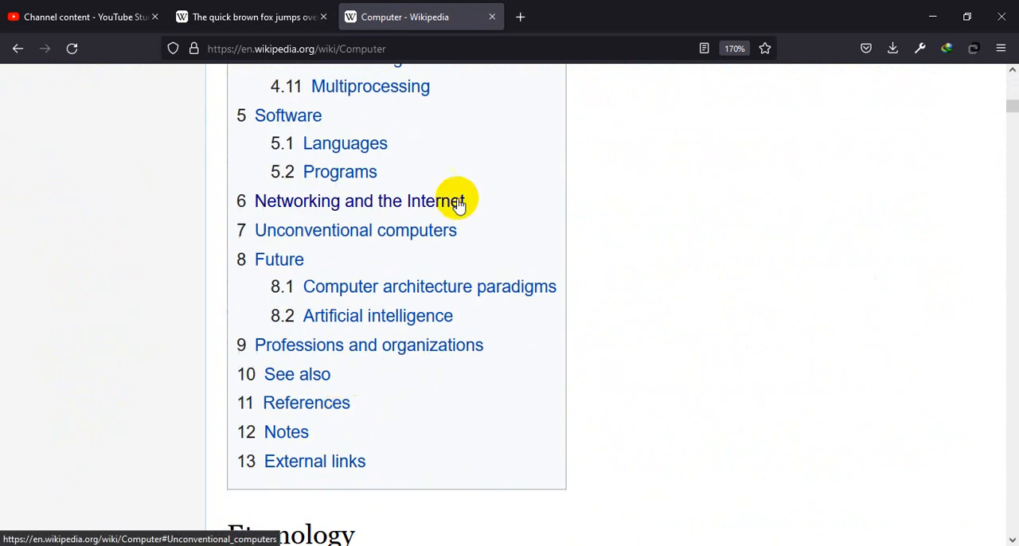
key(ctrl+minus)
key(ctrl+minus)
key(ctrl+minus)
key(ctrl+minus)
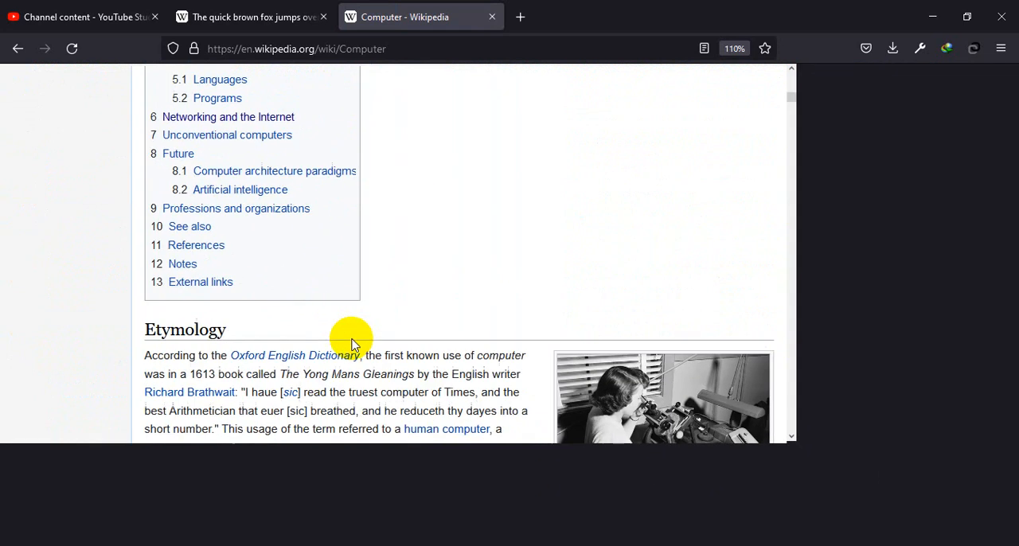
Step: Jump to the article's History section from its contents list and look through the sections down to the references
scroll(355, 344, up, 5)
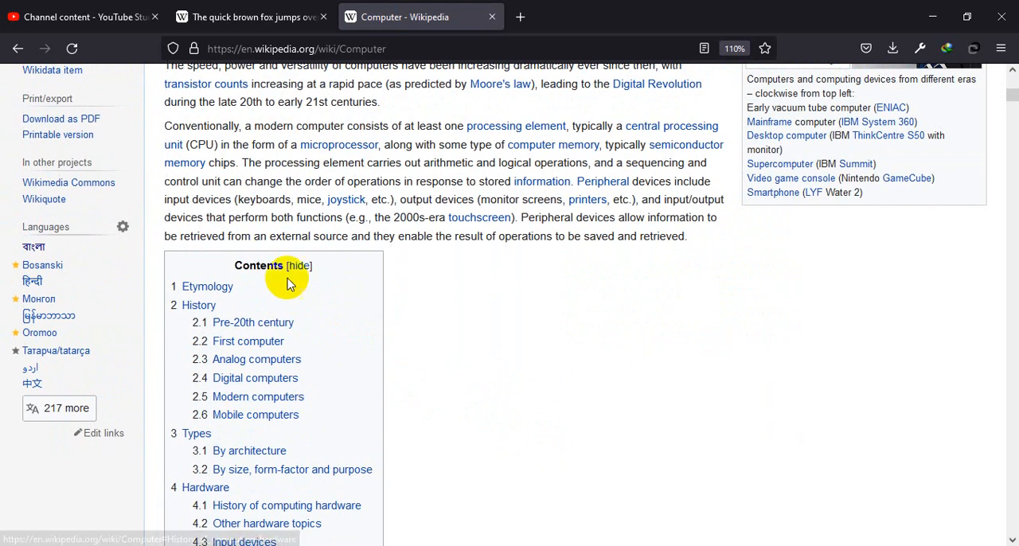
scroll(255, 462, down, 2)
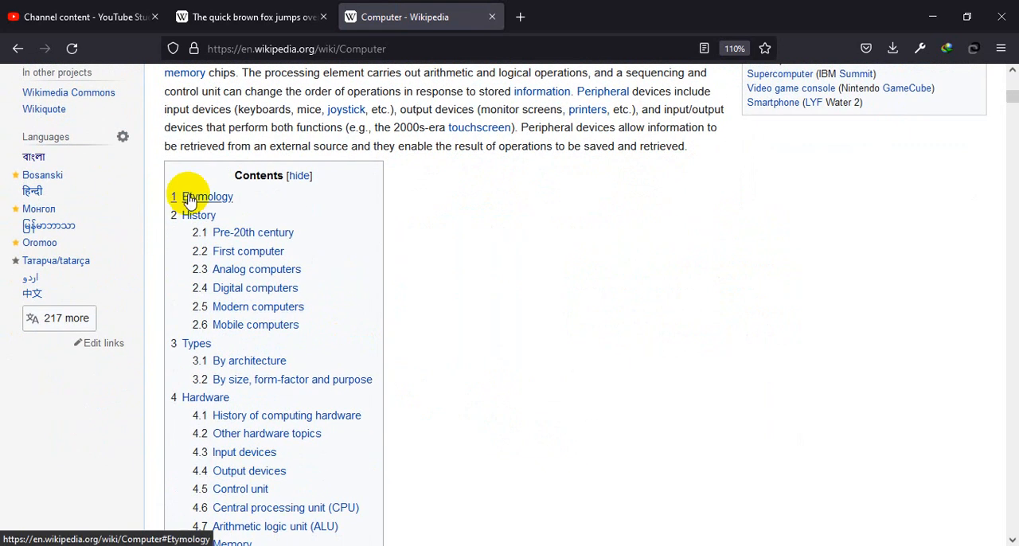
click(205, 217)
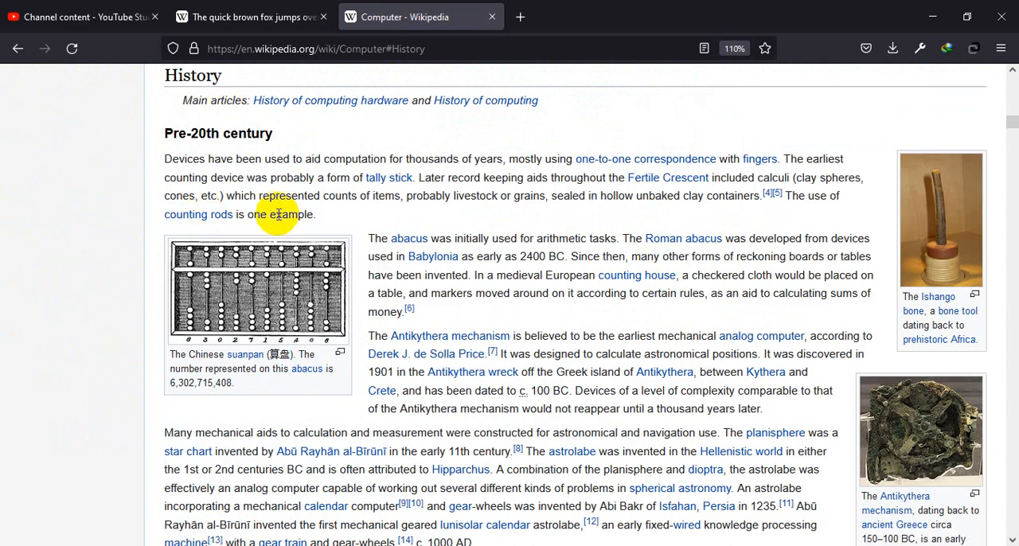
scroll(510, 390, down, 20)
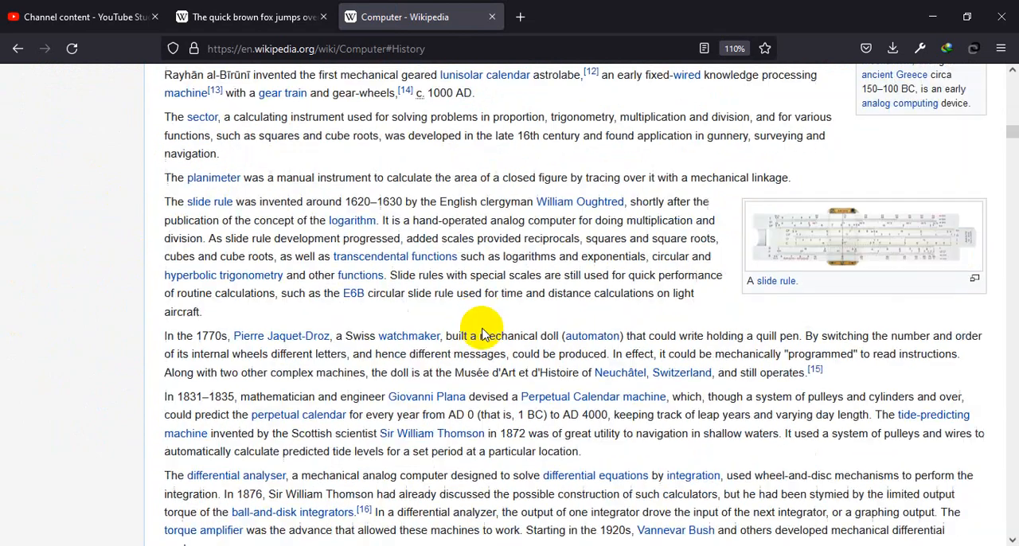
scroll(523, 409, down, 20)
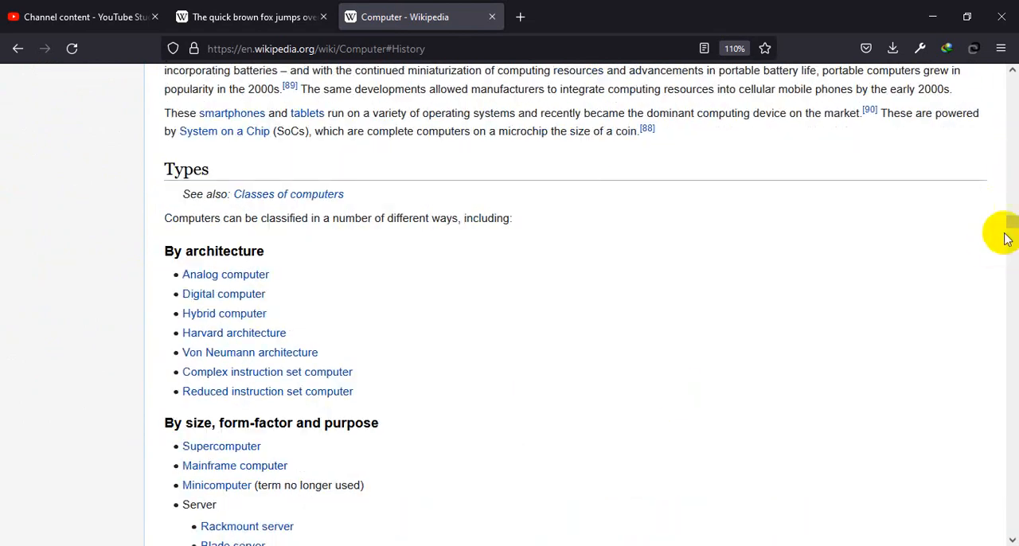
scroll(278, 348, down, 20)
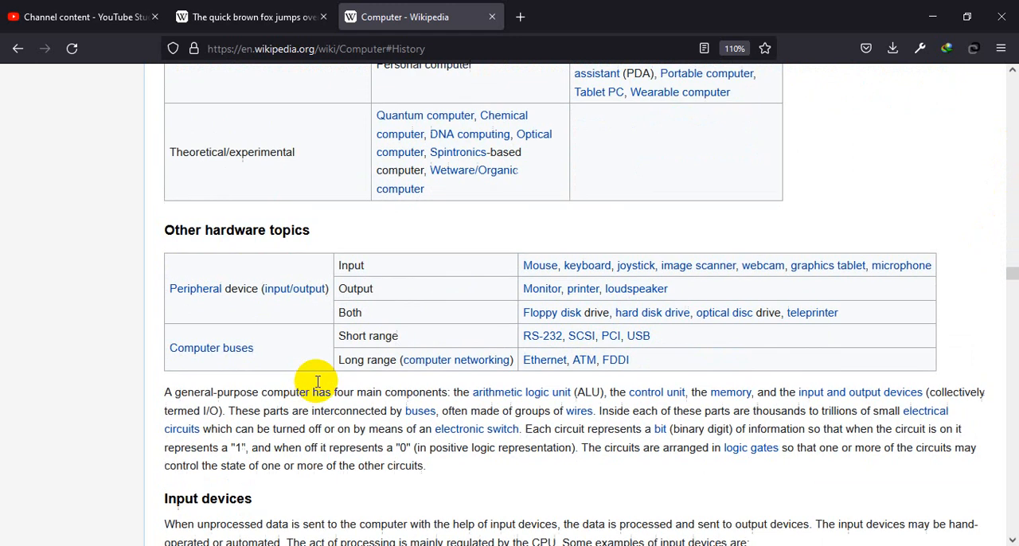
scroll(316, 382, down, 20)
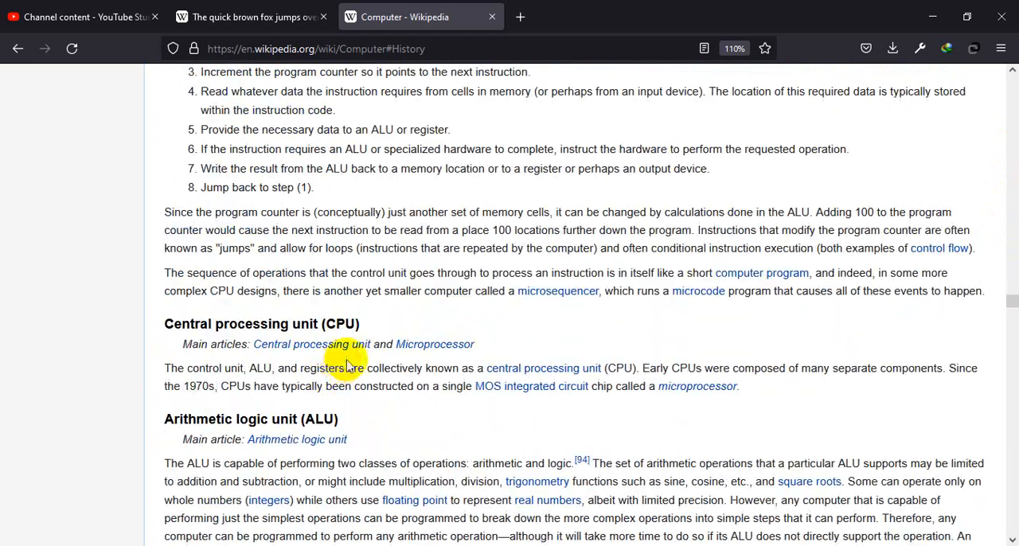
scroll(348, 366, down, 20)
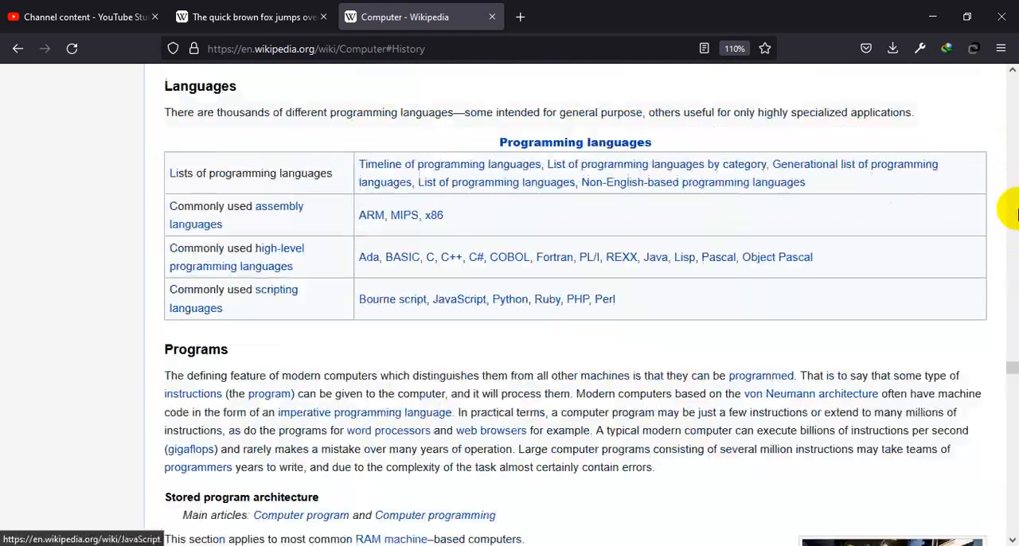
drag(1014, 380, 1013, 454)
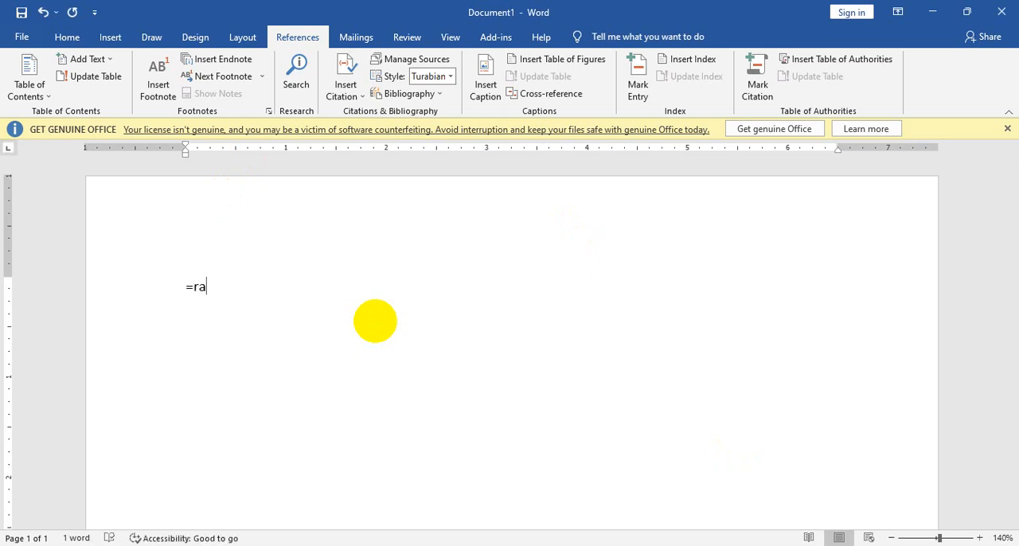
Step: Switch to Word and delete the leftover text "=ra" from the document
key(Print)
drag(286, 189, 555, 233)
click(544, 248)
drag(200, 297, 129, 292)
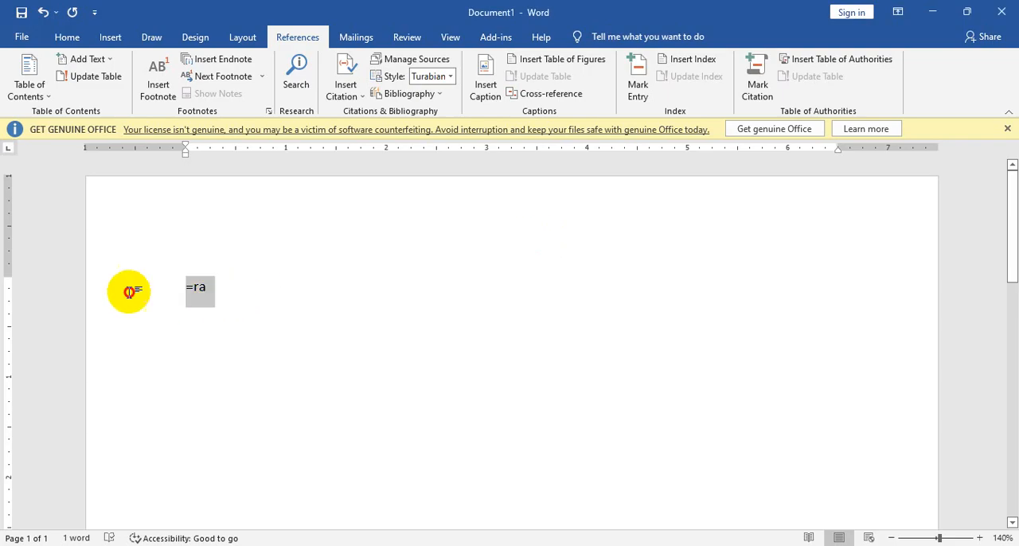
key(BackSpace)
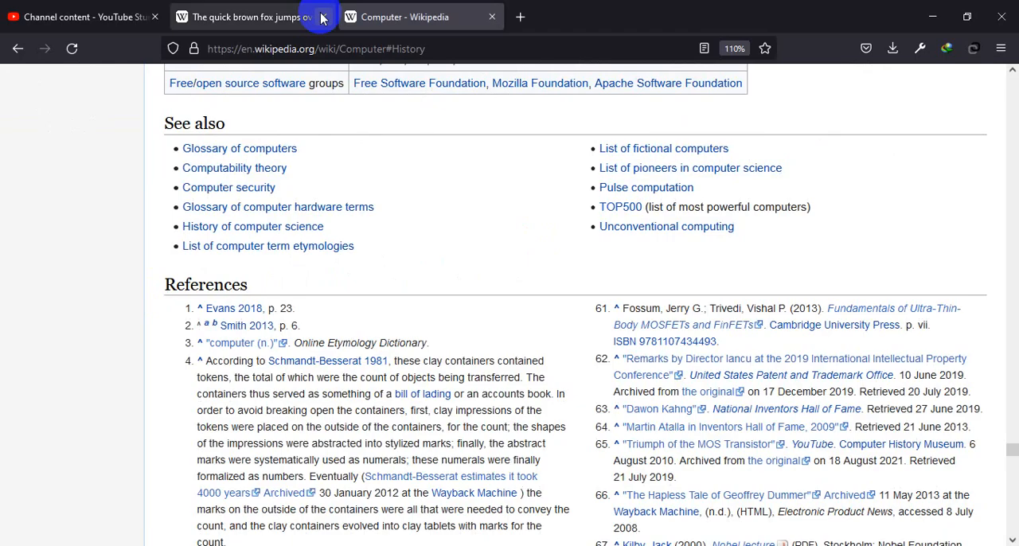
Step: Copy the first three introductory paragraphs of the Wikipedia Computer article and paste them into the empty Word document
scroll(1011, 80, up, 10)
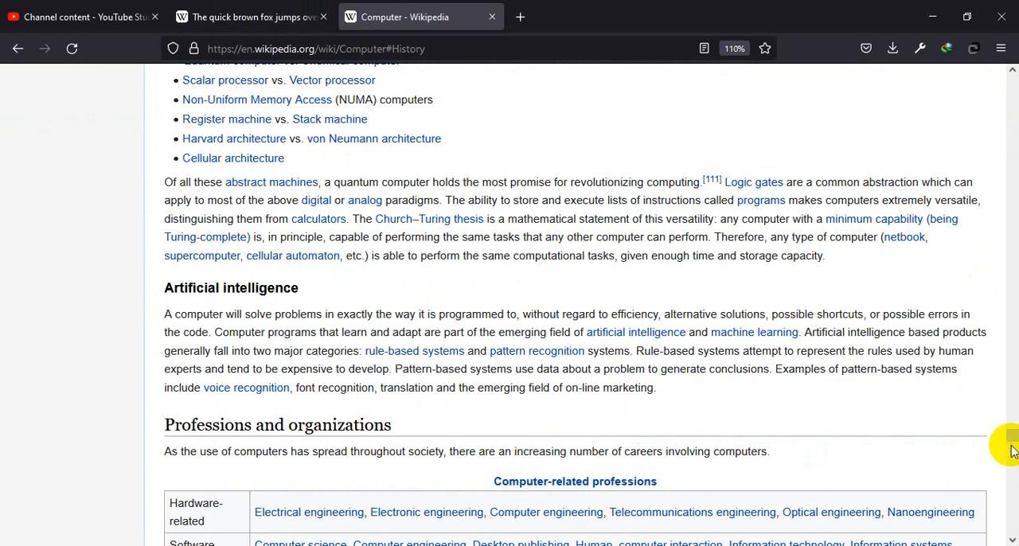
drag(1011, 450, 842, 98)
scroll(333, 333, down, 3)
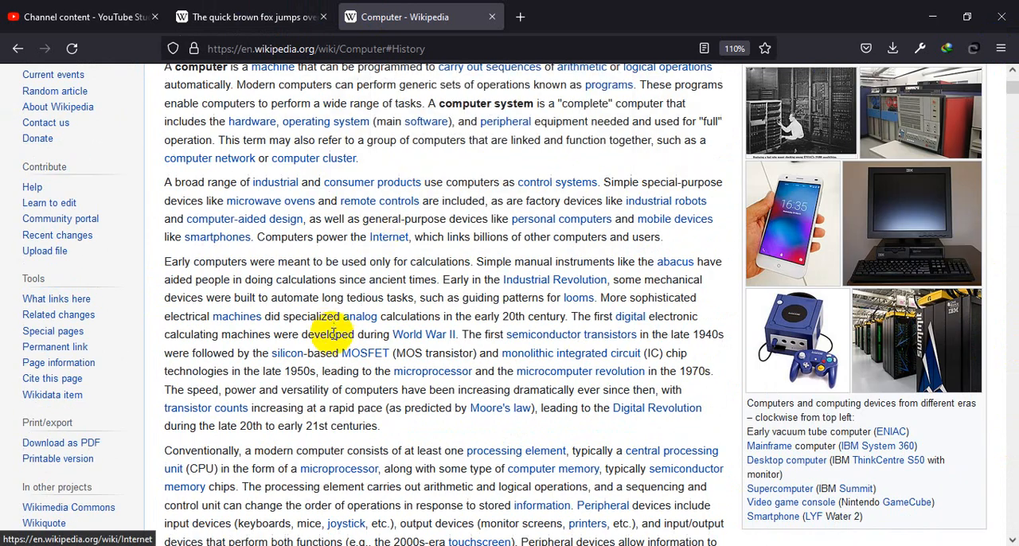
scroll(399, 429, down, 6)
scroll(396, 404, up, 6)
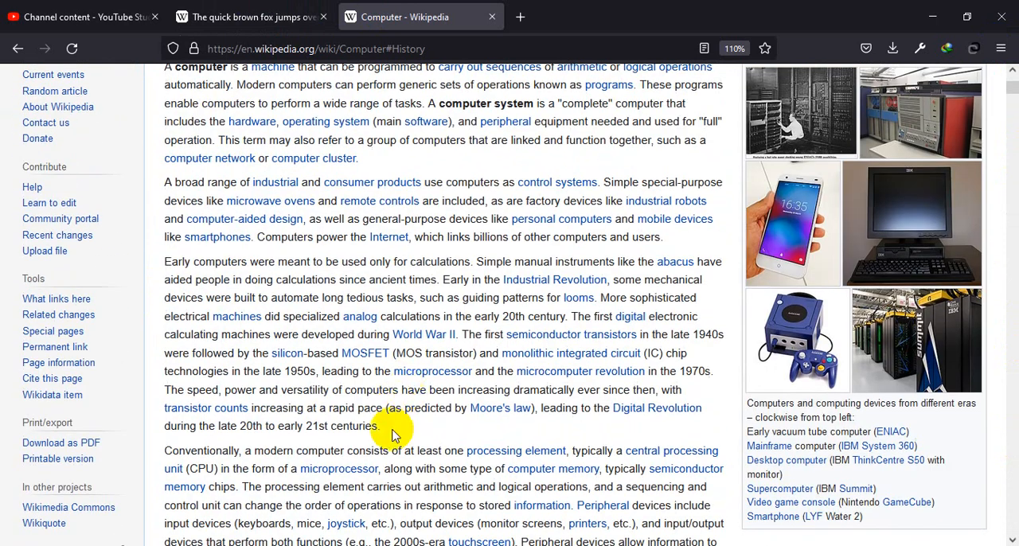
drag(392, 434, 165, 248)
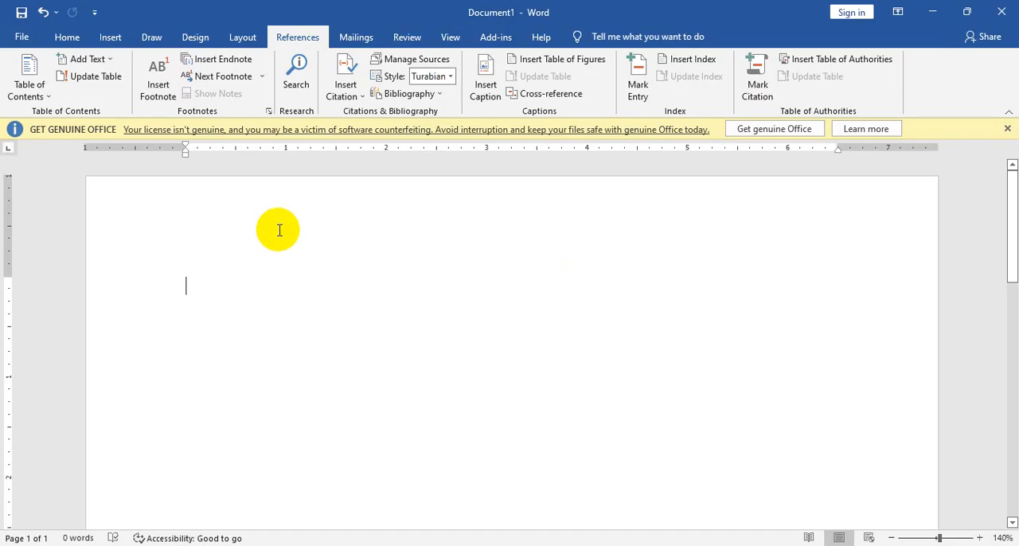
key(ctrl+v)
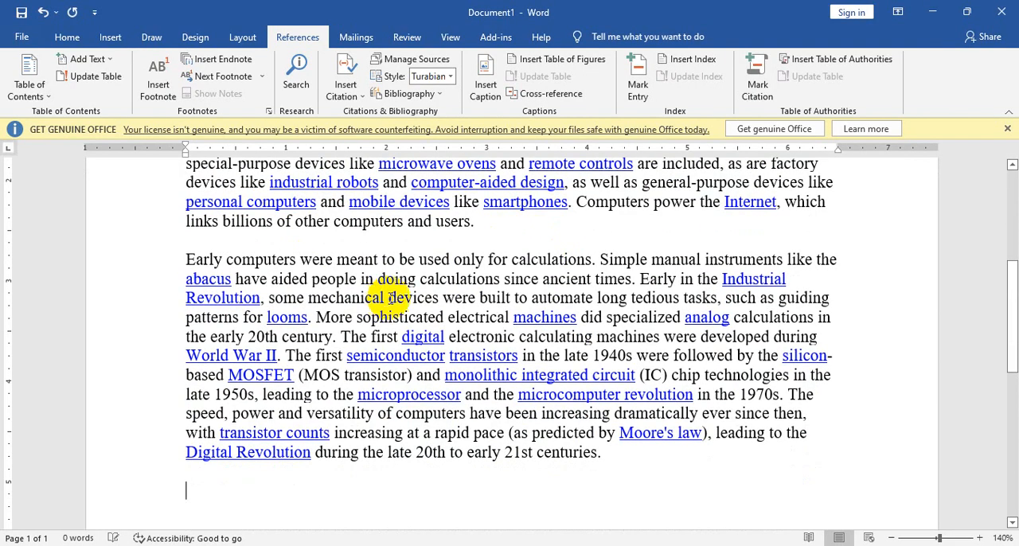
Step: Add an empty line below the pasted paragraphs
scroll(455, 319, up, 3)
scroll(478, 301, down, 6)
scroll(485, 301, up, 2)
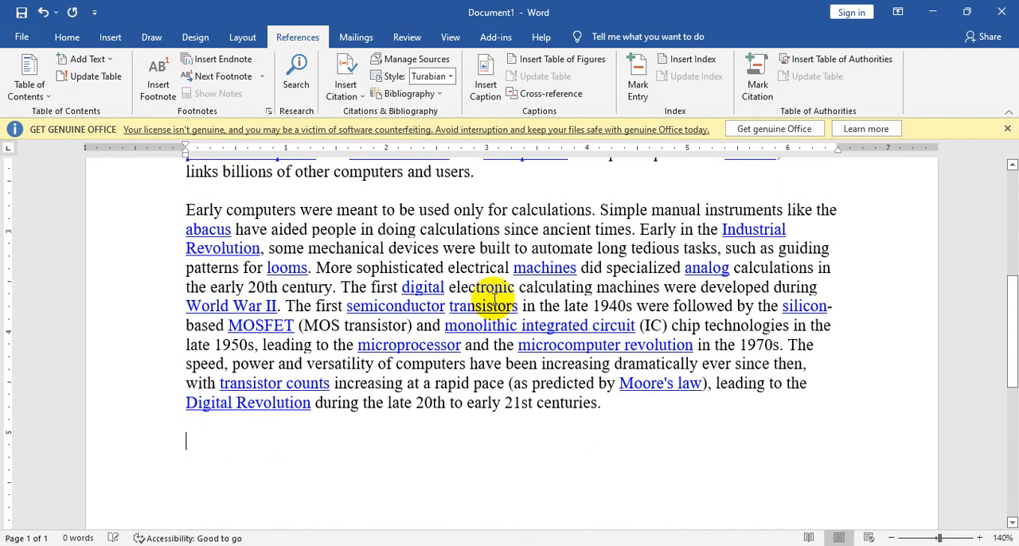
key(Return)
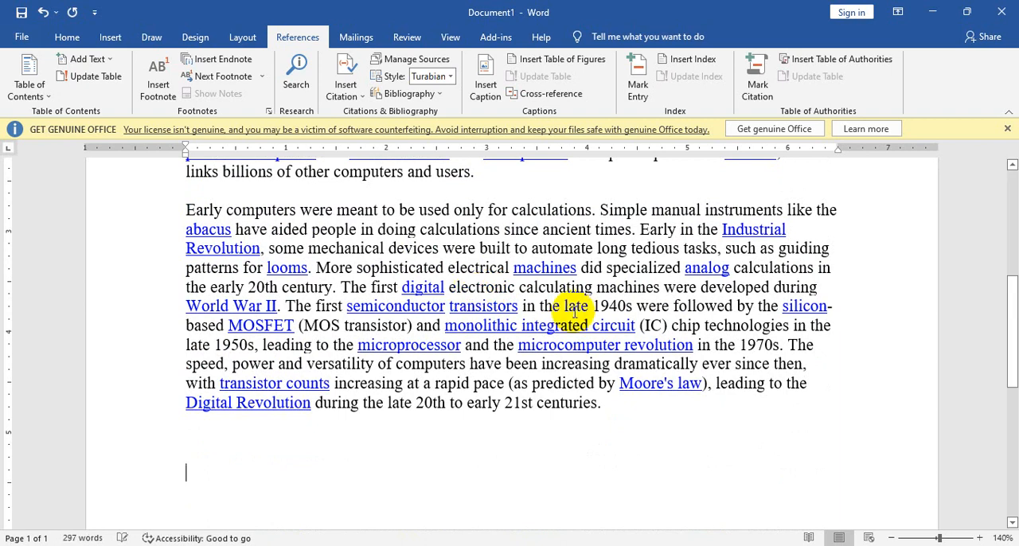
Step: Add the title line "Idea of Computer" above the first pasted paragraph
scroll(575, 312, up, 6)
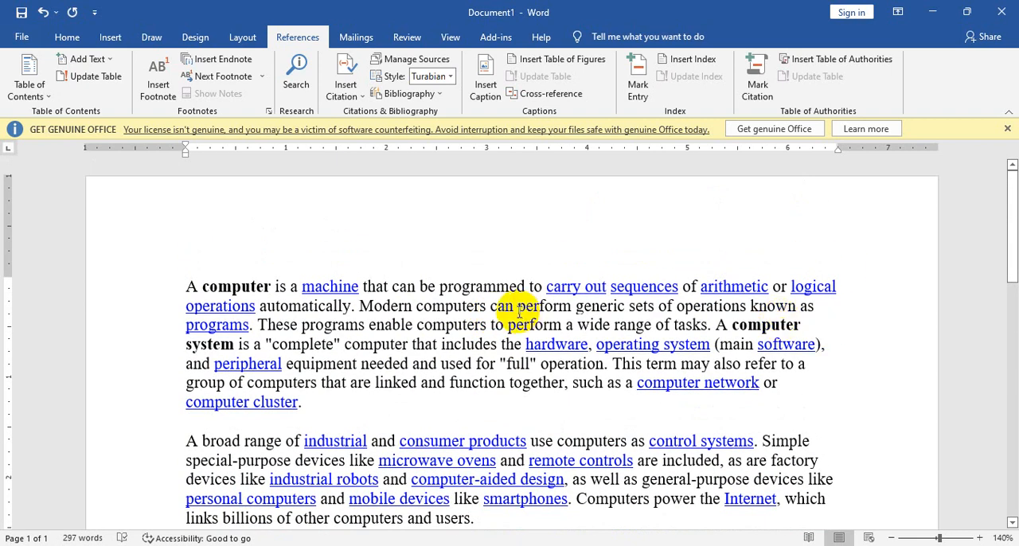
scroll(518, 382, down, 5)
scroll(315, 256, up, 5)
scroll(567, 322, down, 3)
scroll(314, 245, up, 2)
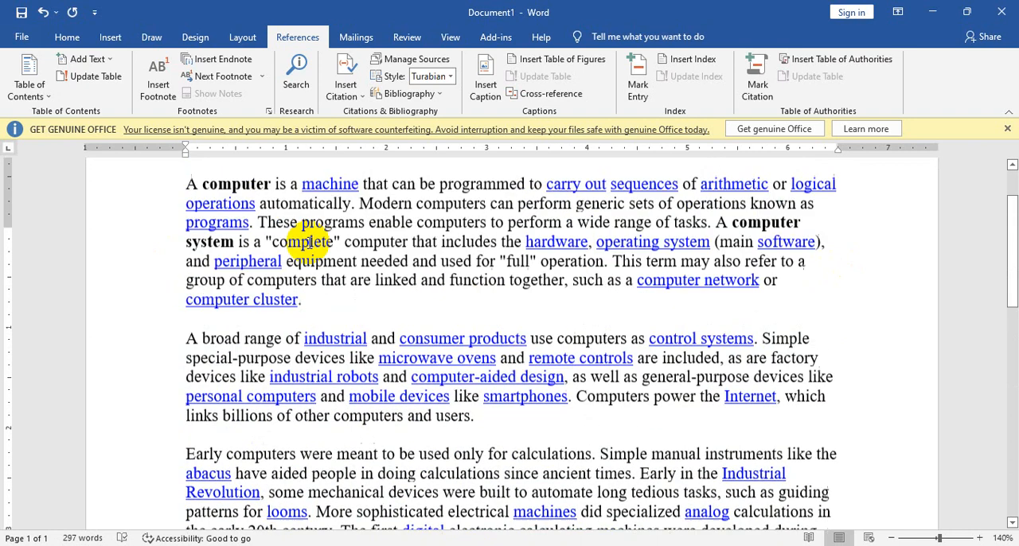
scroll(227, 250, up, 1)
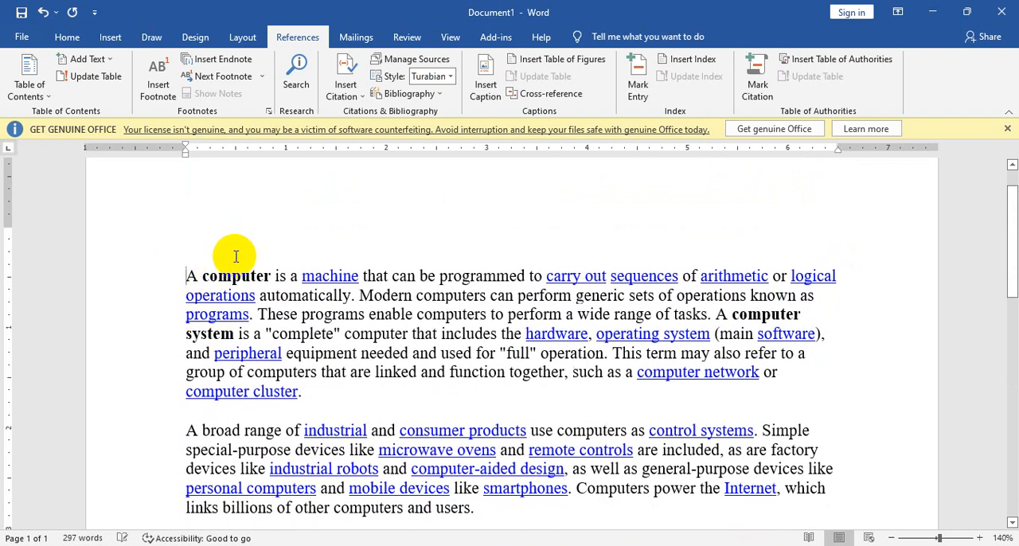
text(Idea of Computer)
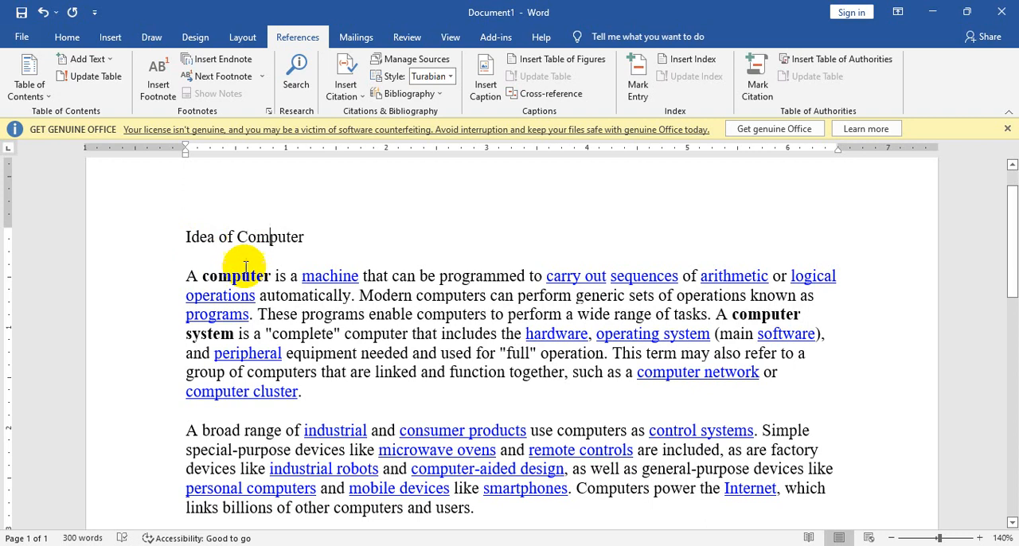
Step: Copy the text under "Pre-20th century" in the Wikipedia article, through "c. 1000 AD.", and paste it below the introductory paragraphs in Word
scroll(246, 271, down, 10)
click(418, 316)
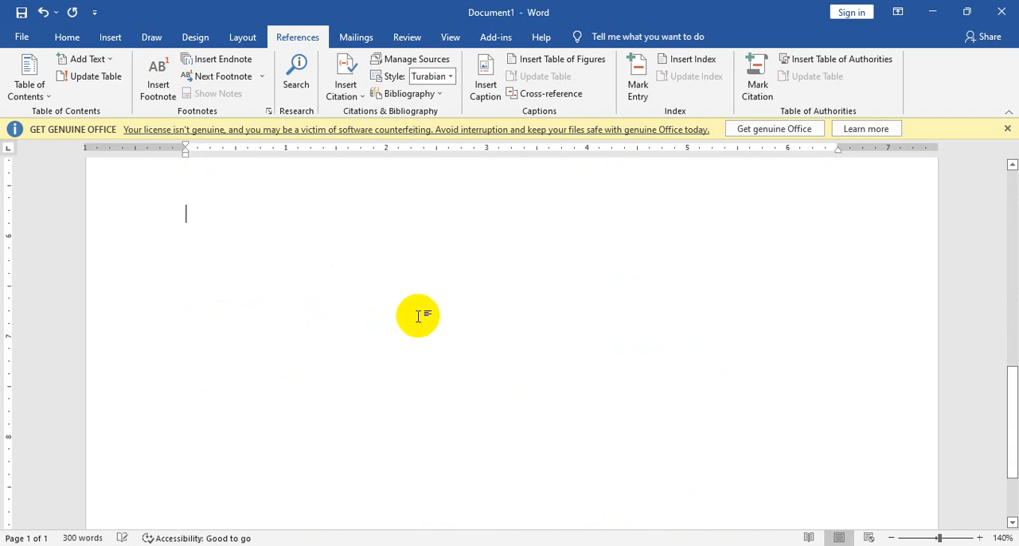
scroll(476, 336, up, 4)
click(674, 545)
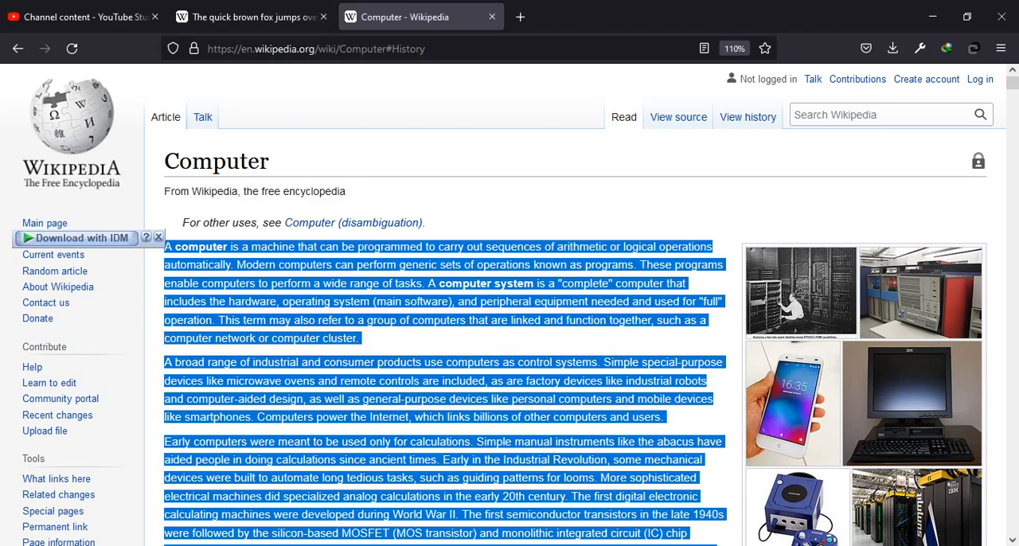
scroll(318, 446, down, 12)
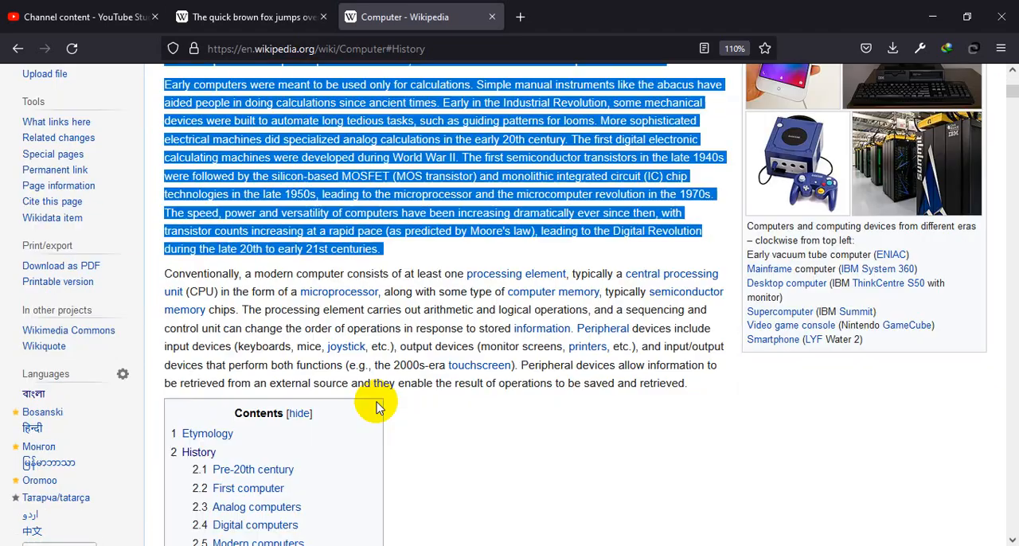
scroll(389, 405, down, 10)
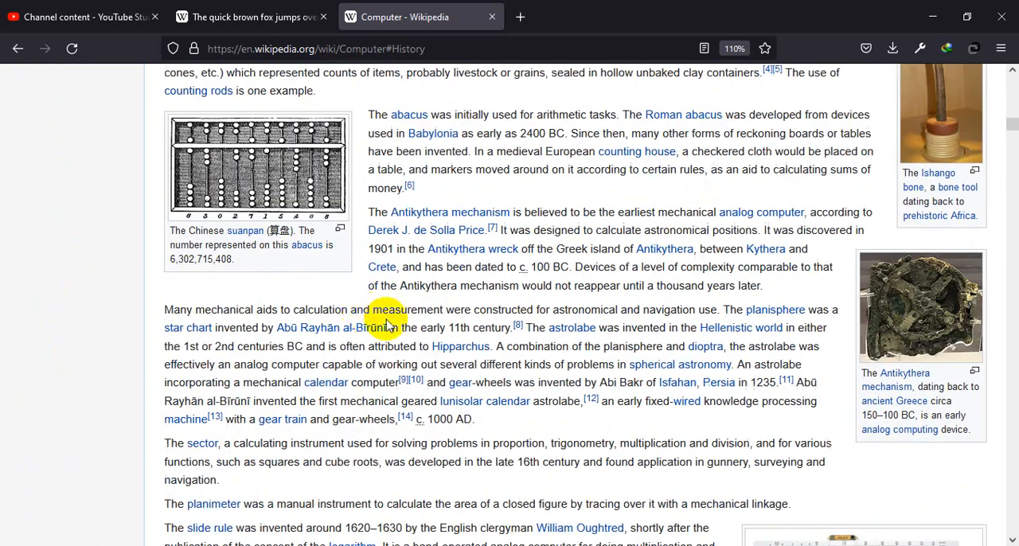
drag(494, 421, 161, 410)
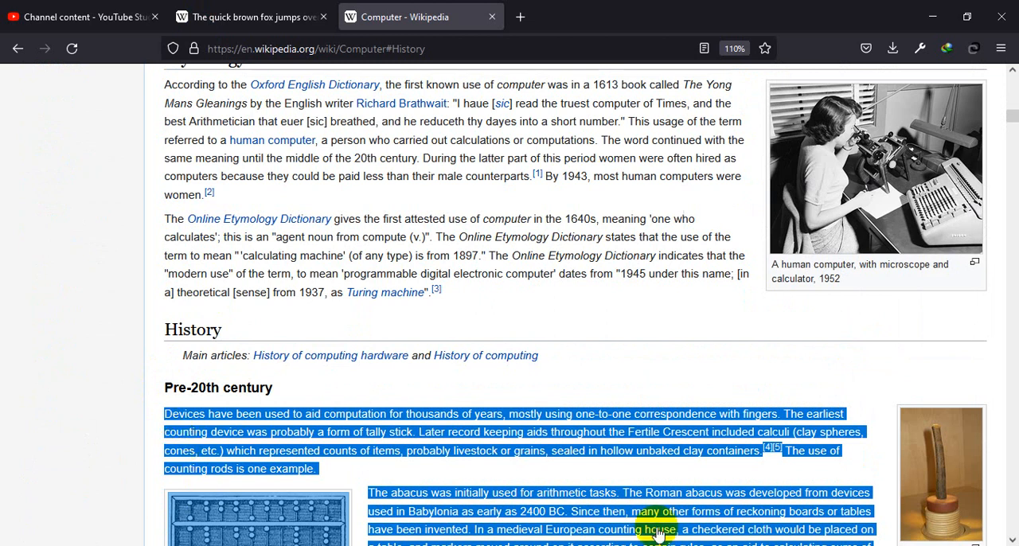
key(alt+Tab)
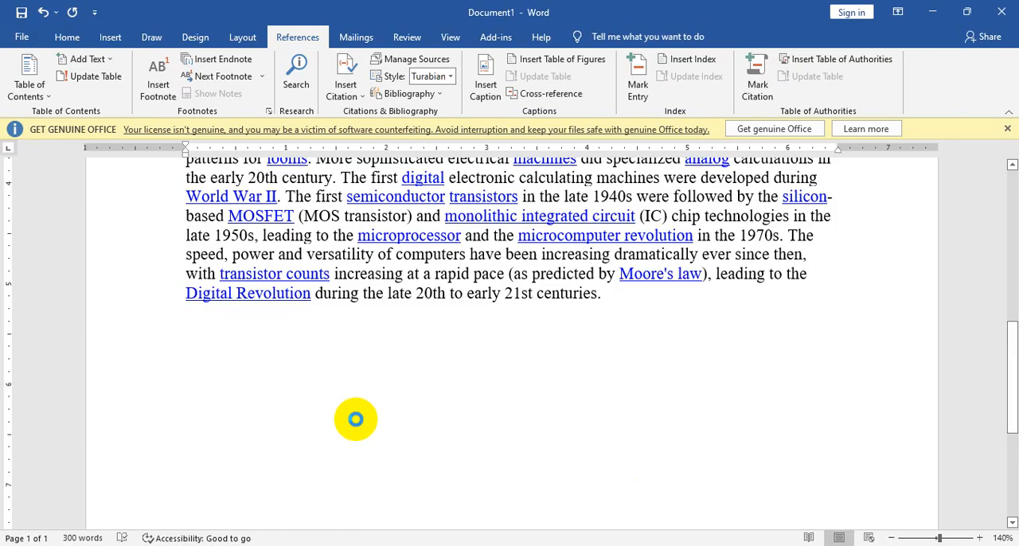
key(ctrl+v)
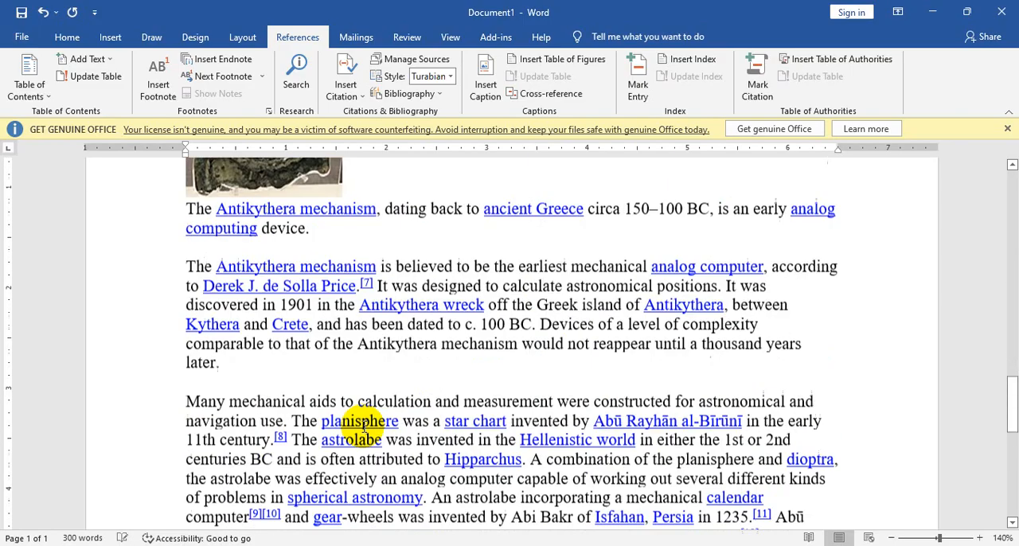
Step: Add the title line "History" above the pasted paragraph that begins "Devices have been used to aid computation"
scroll(364, 425, up, 5)
scroll(259, 305, up, 10)
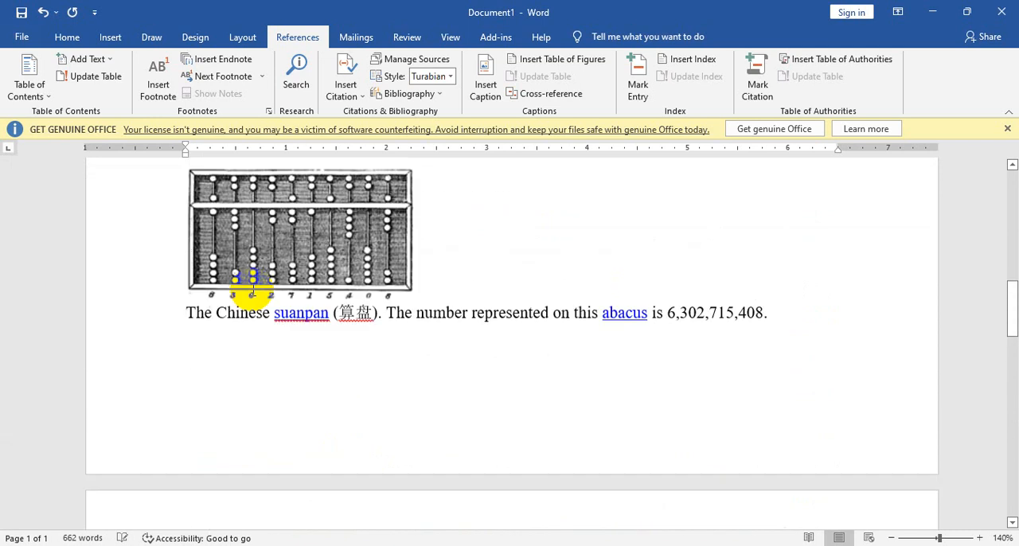
click(246, 327)
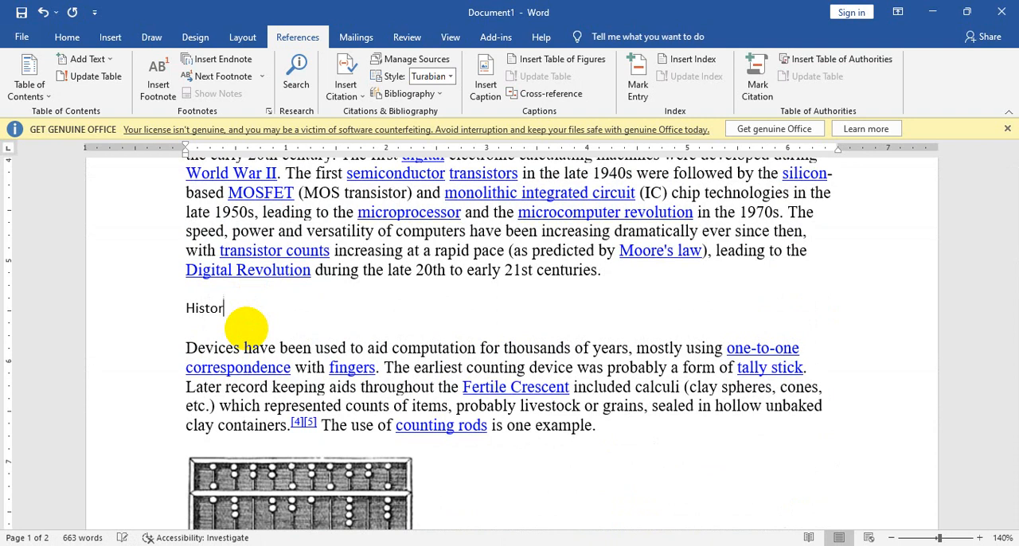
Step: Add empty lines at the end of the document, after the paragraph ending "c. 1000 AD."
scroll(274, 353, up, 10)
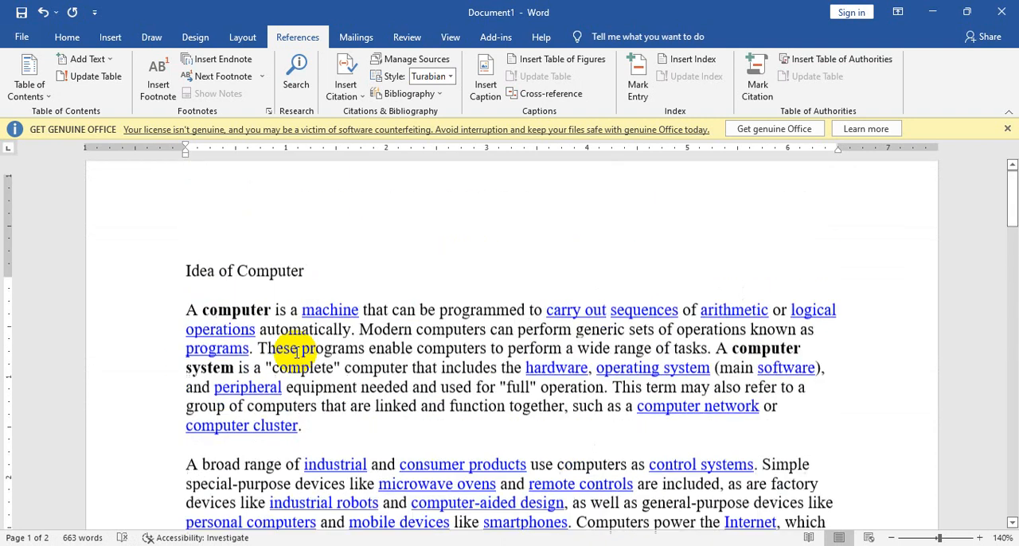
scroll(299, 355, down, 20)
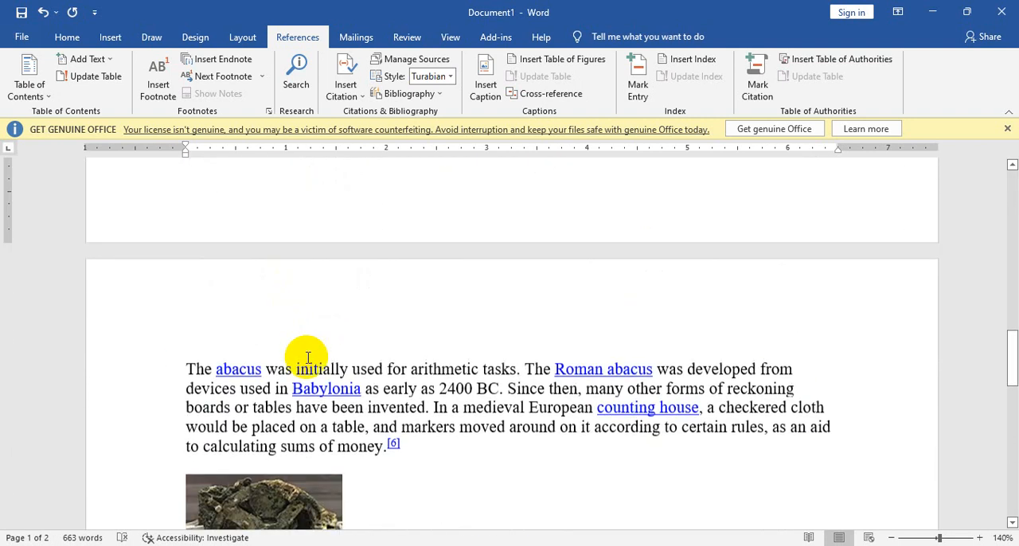
scroll(309, 358, down, 6)
click(856, 334)
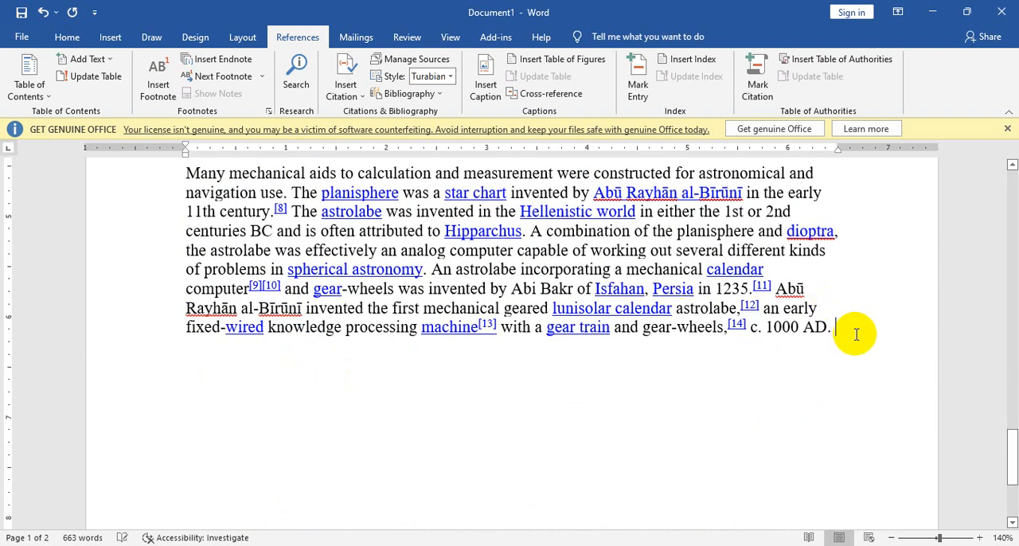
key(Return)
key(Return)
key(Return)
key(Return)
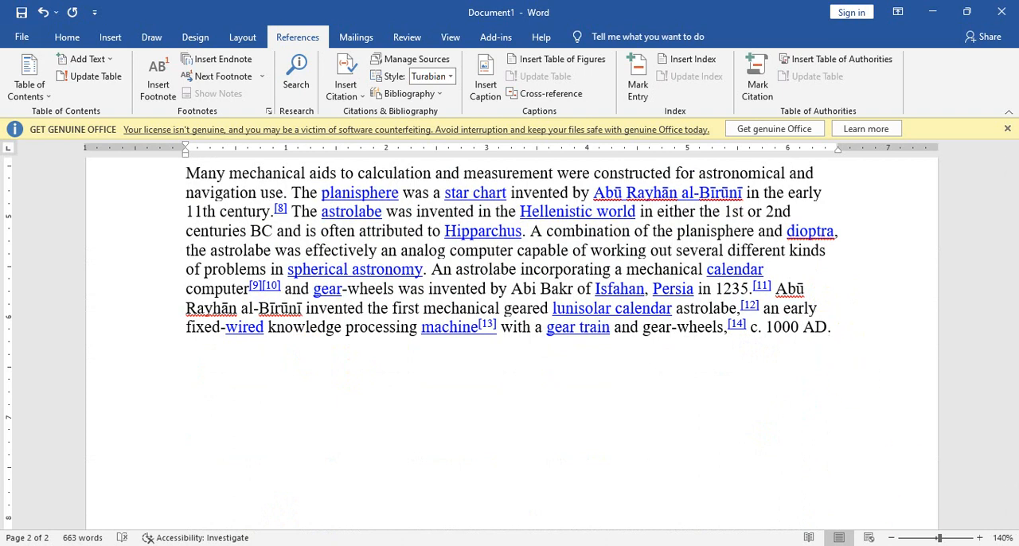
Step: Switch to the Wikipedia Computer article and copy the introductory paragraph of its Software section
key(alt+Tab)
scroll(274, 422, down, 20)
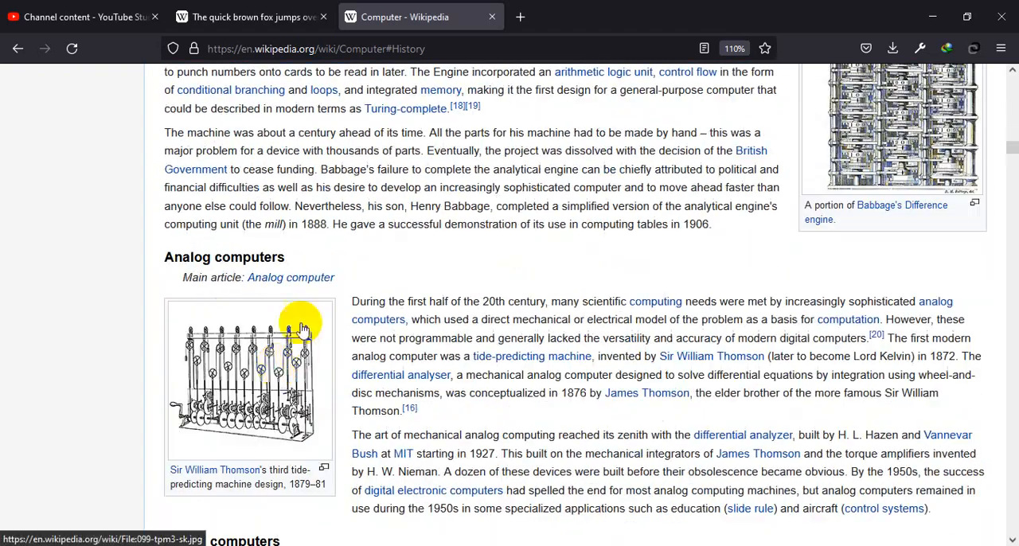
scroll(301, 326, down, 20)
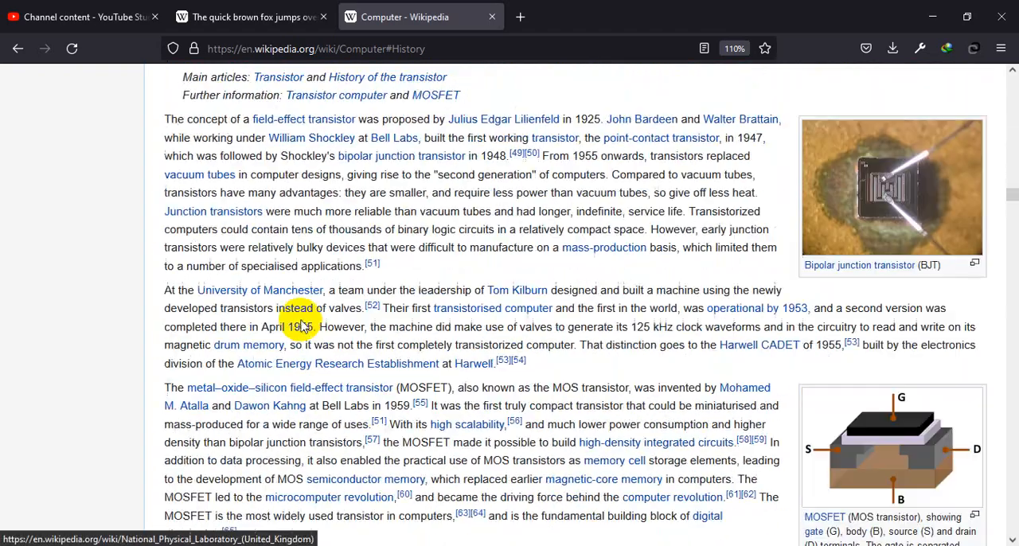
scroll(301, 327, down, 20)
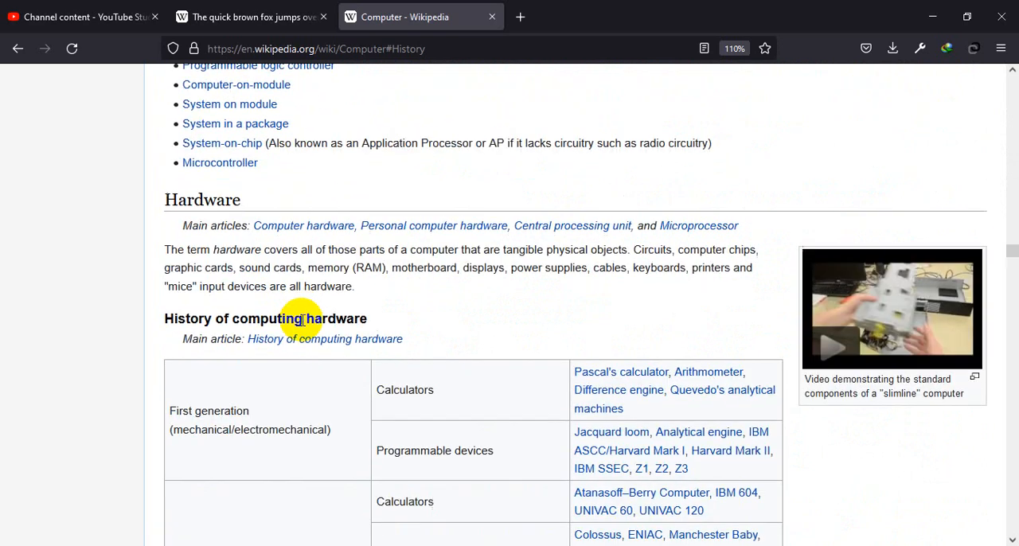
scroll(303, 318, down, 10)
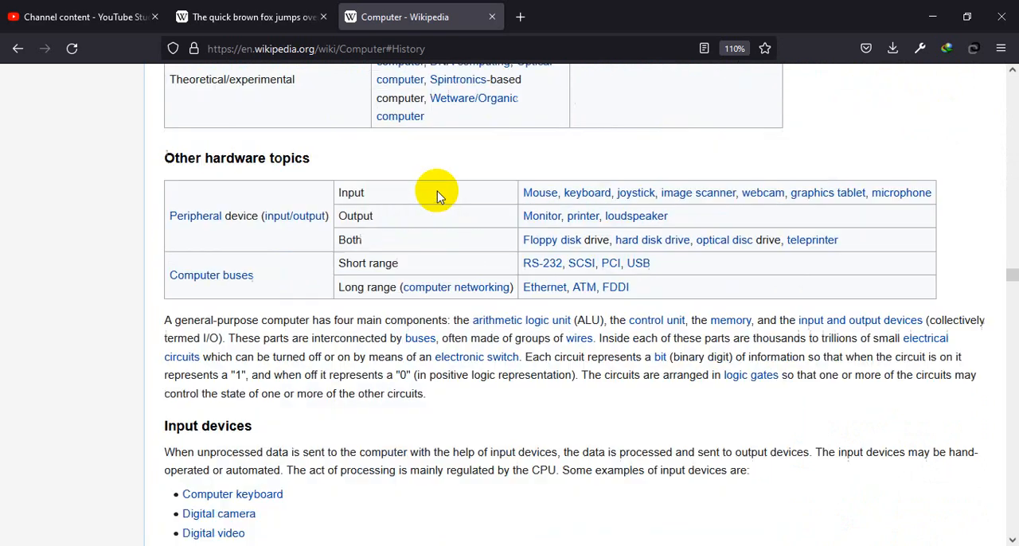
scroll(437, 193, down, 20)
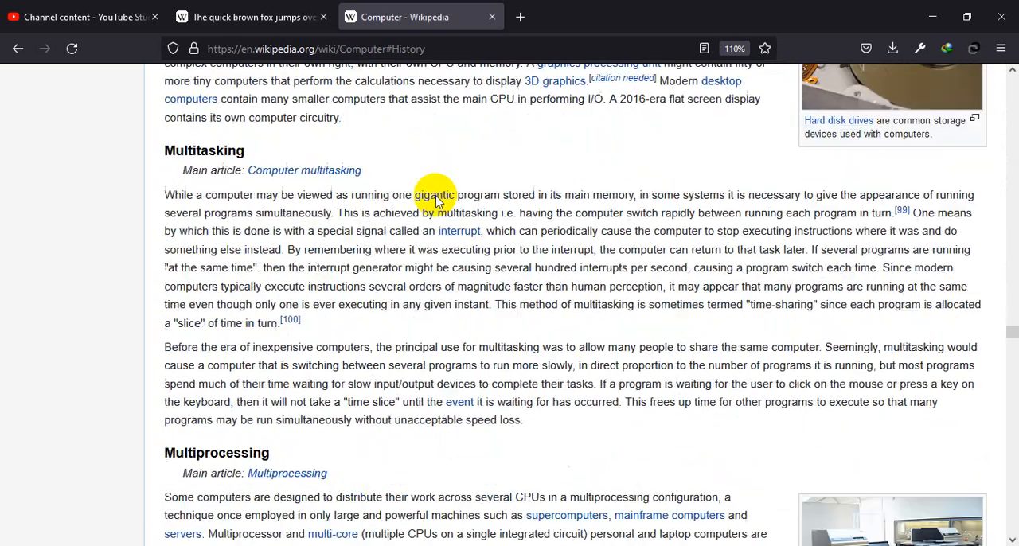
scroll(437, 199, down, 20)
scroll(437, 201, up, 10)
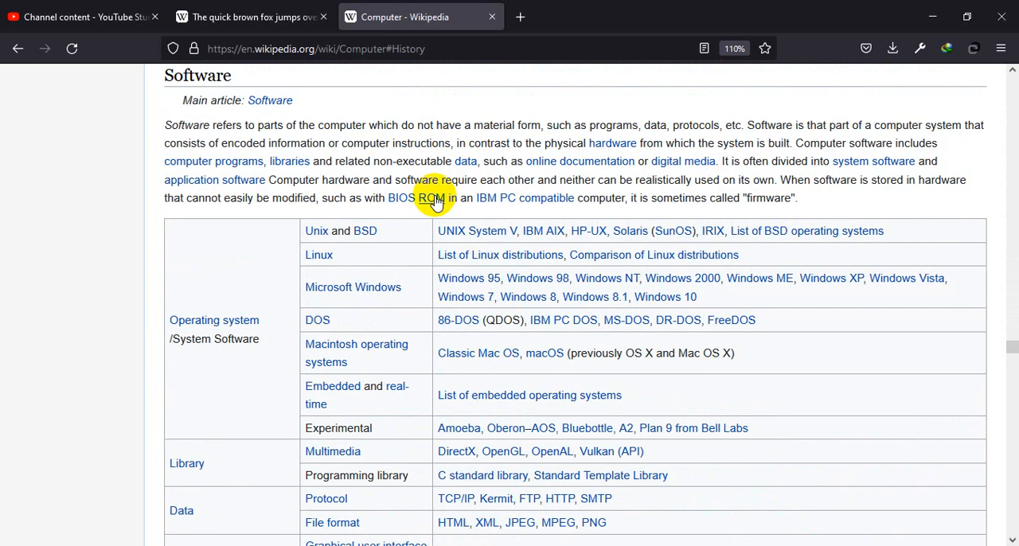
scroll(437, 202, up, 3)
drag(811, 337, 160, 251)
key(ctrl+c)
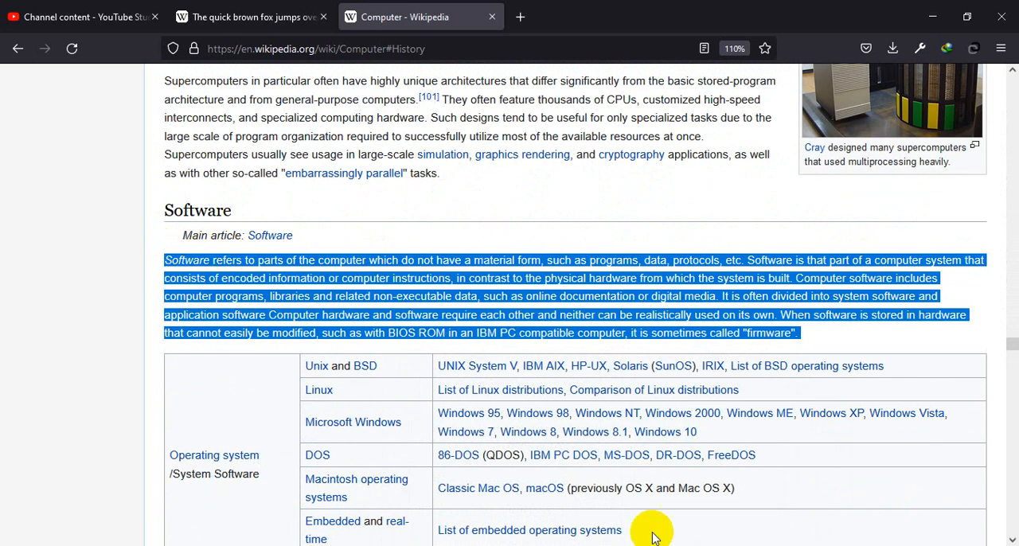
Step: Paste the copied Software paragraph at the end of the Word document and add the title line "Software" above it
key(alt+Tab)
key(ctrl+v)
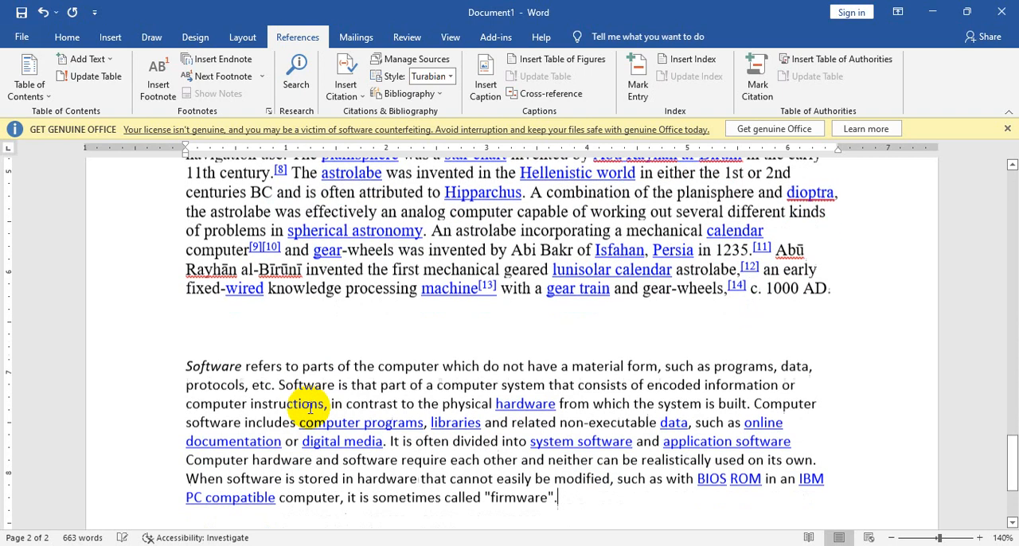
click(226, 340)
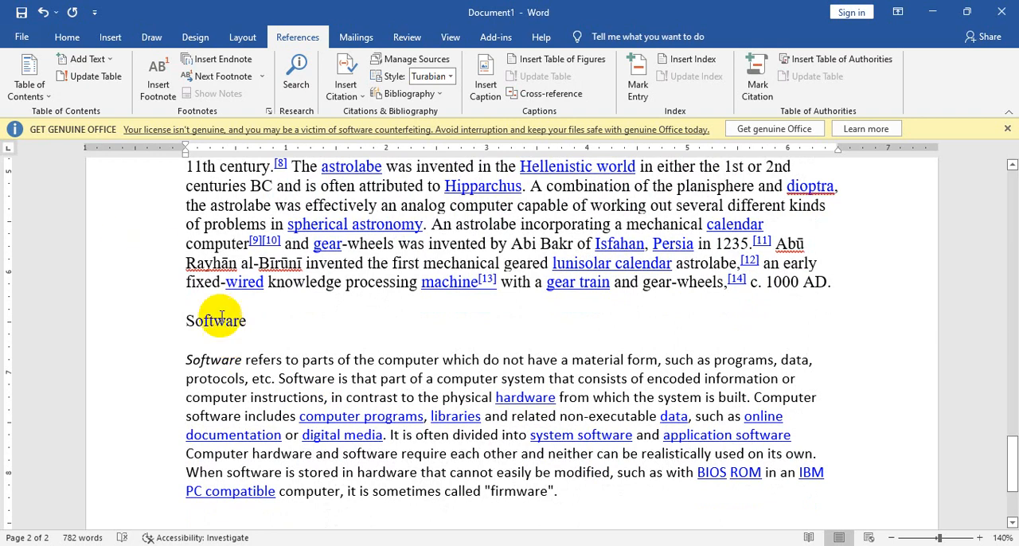
Step: Insert a page break before the title "Idea of Computer" and place the cursor on the blank first page
scroll(292, 335, up, 15)
scroll(292, 334, up, 10)
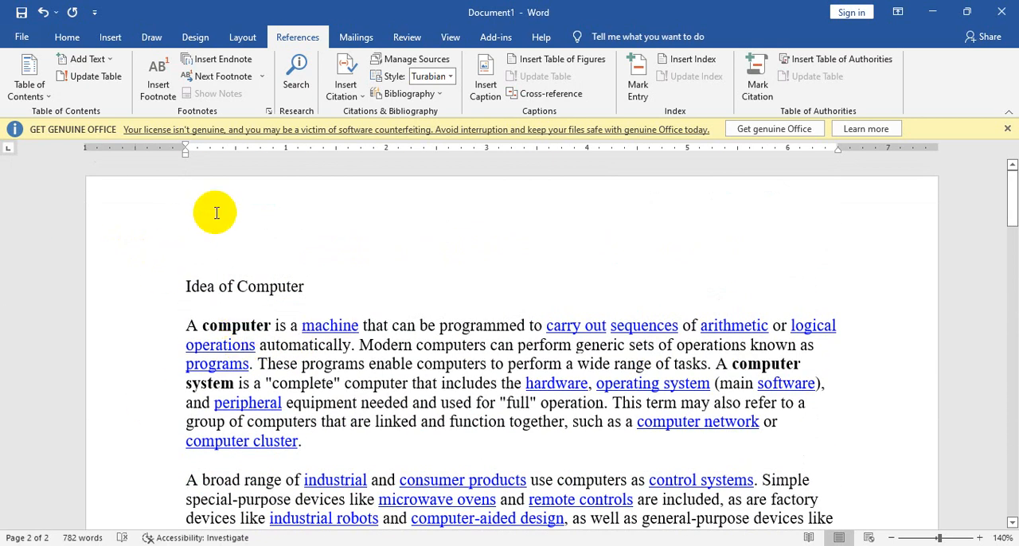
click(190, 298)
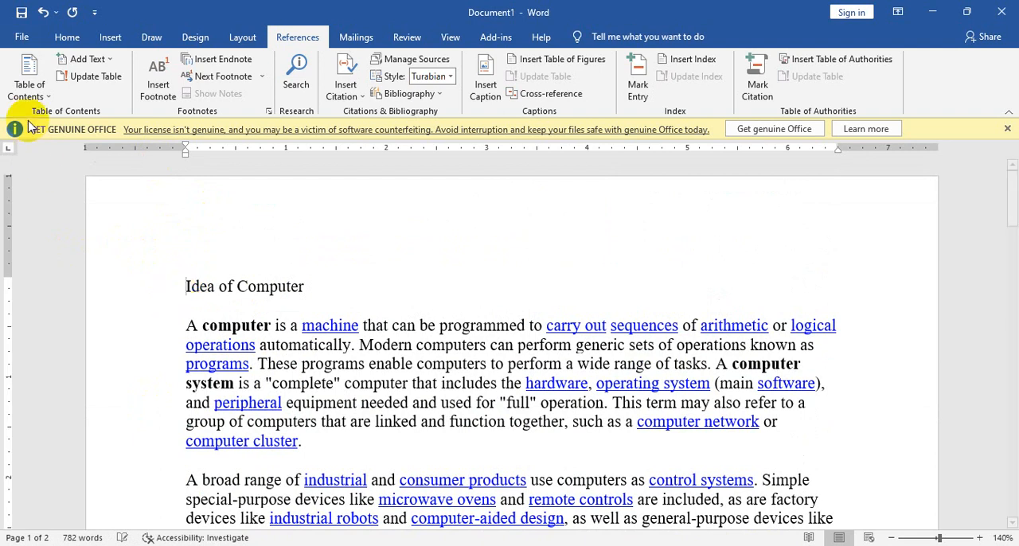
click(109, 37)
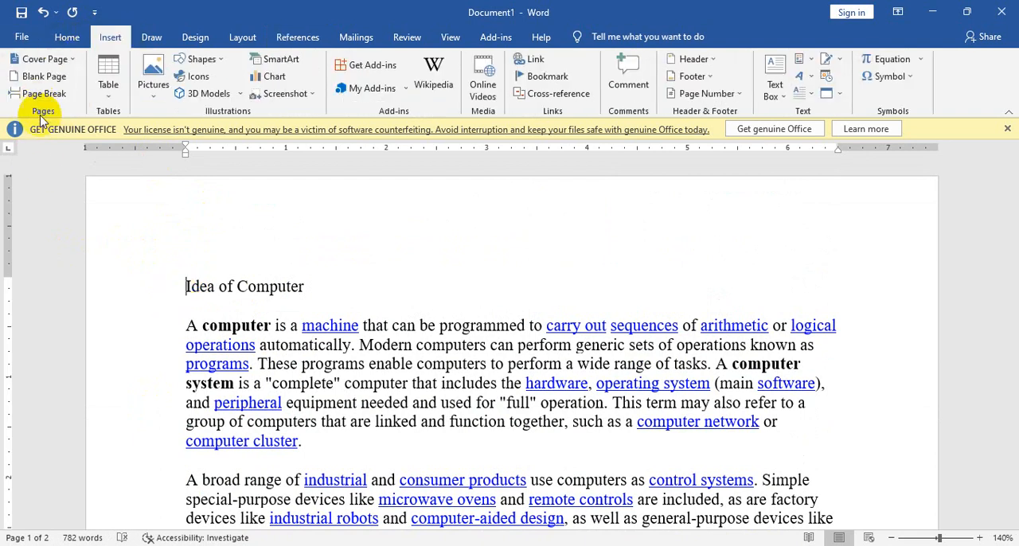
click(35, 95)
scroll(278, 326, up, 5)
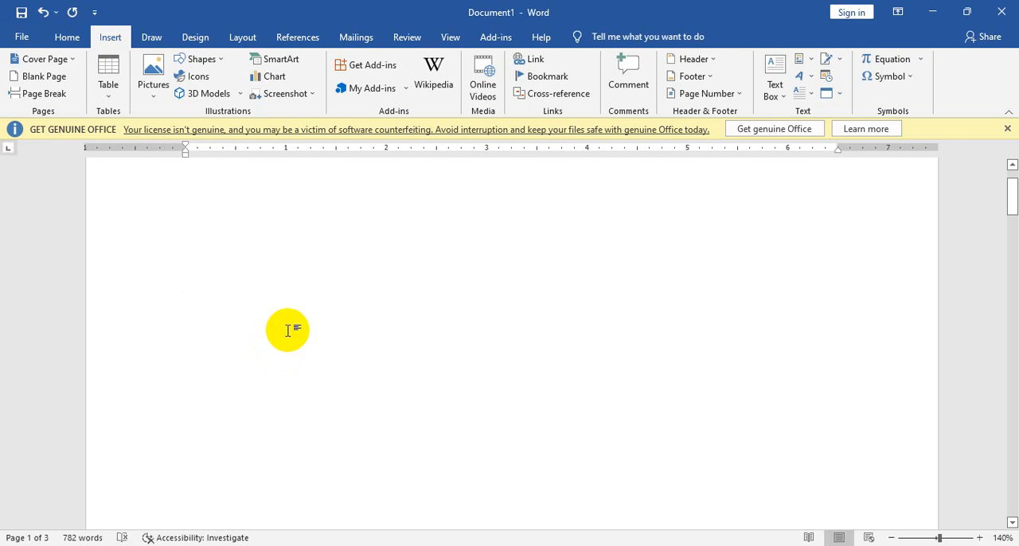
scroll(200, 354, up, 1)
click(165, 258)
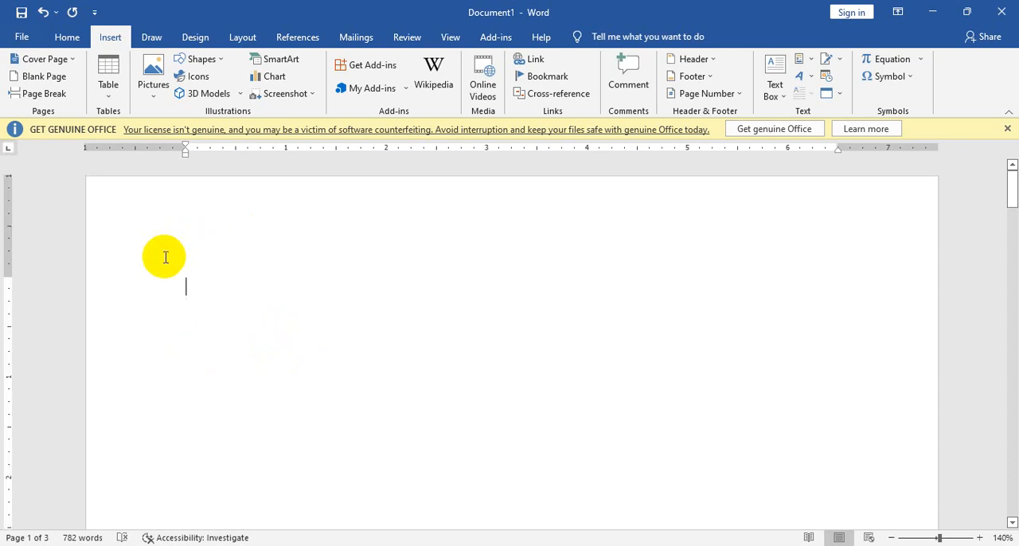
Step: Apply the Heading 1 style to the title "Idea of Computer"
scroll(308, 307, down, 8)
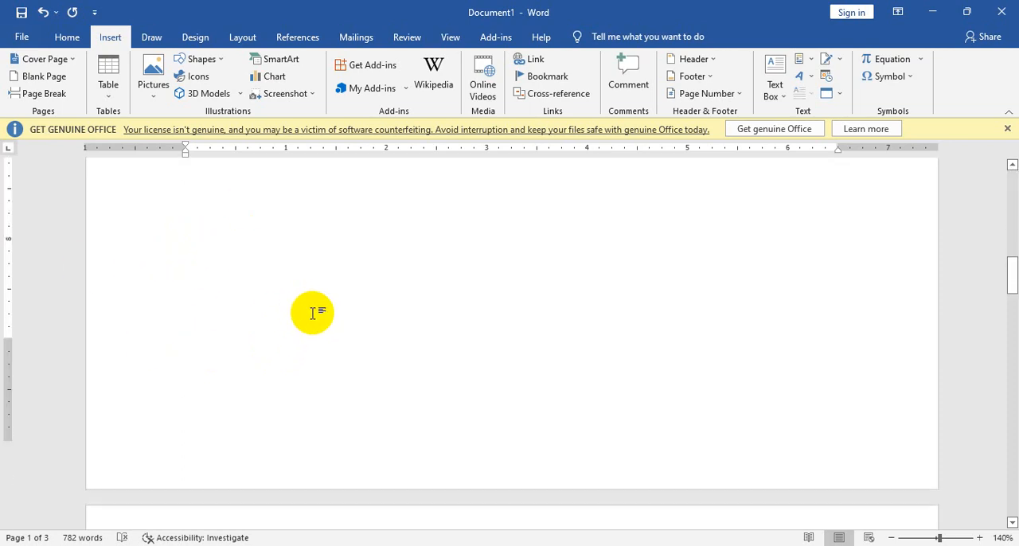
scroll(313, 313, down, 3)
drag(319, 314, 152, 318)
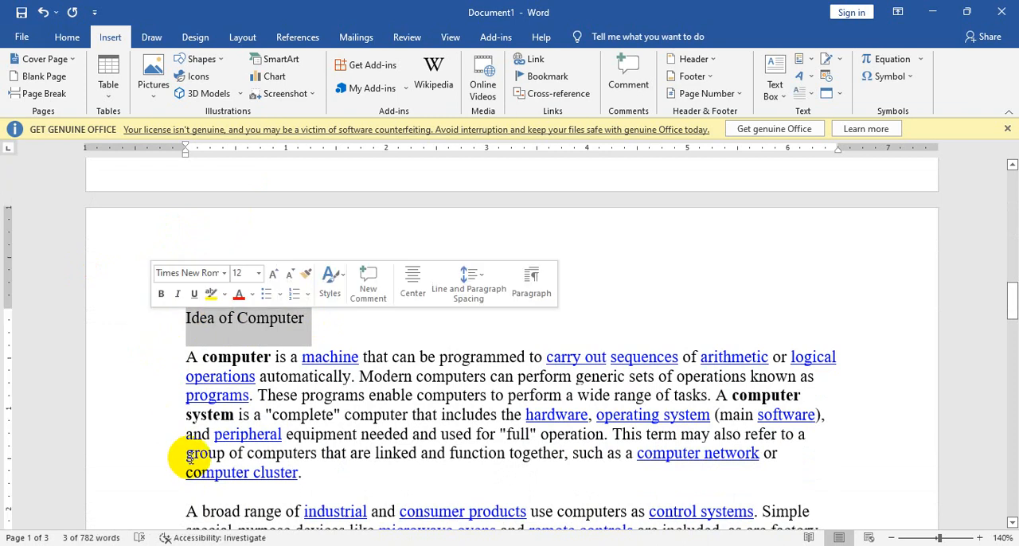
click(69, 37)
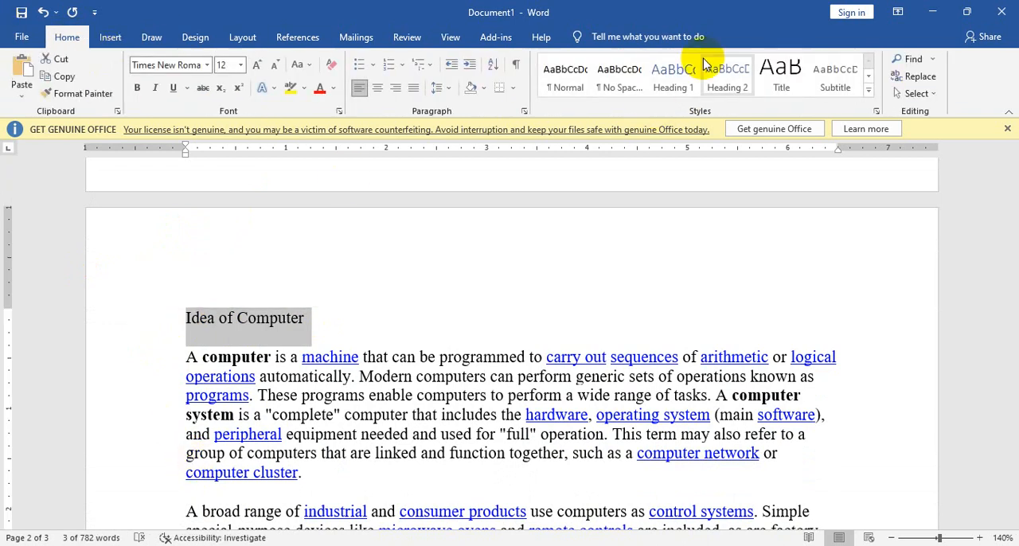
click(669, 78)
Step: Apply the Heading 1 style to the title "History"
scroll(402, 359, down, 10)
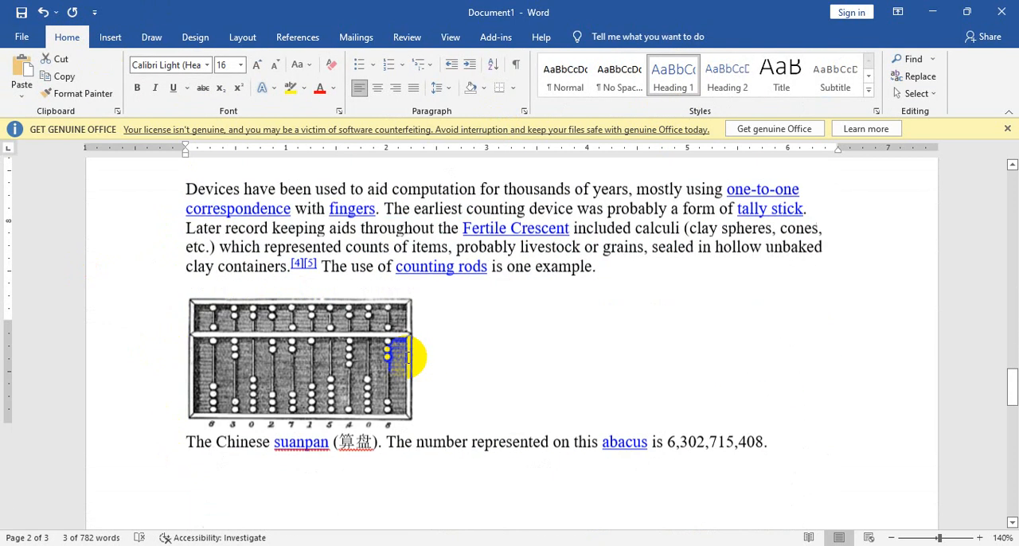
scroll(204, 273, up, 4)
click(129, 233)
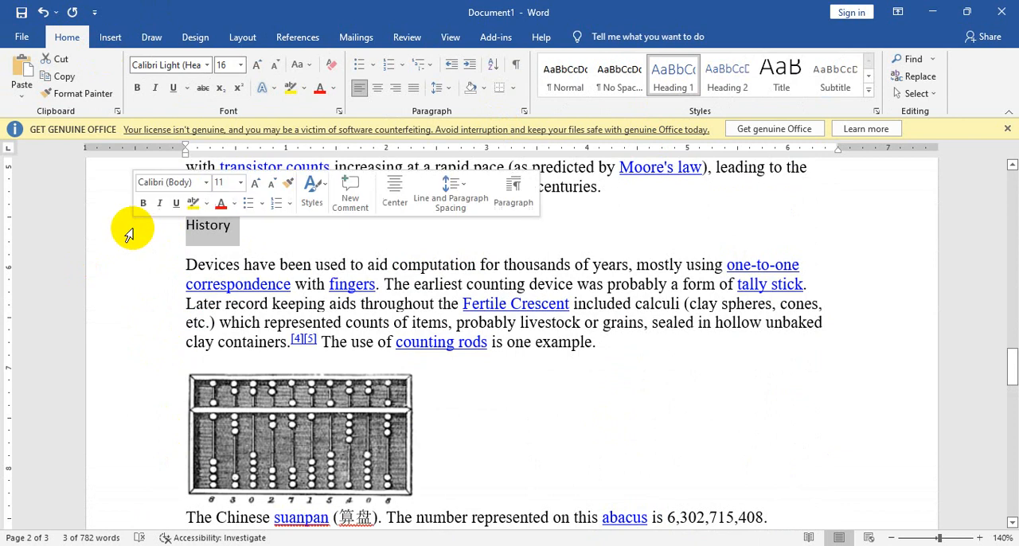
click(669, 79)
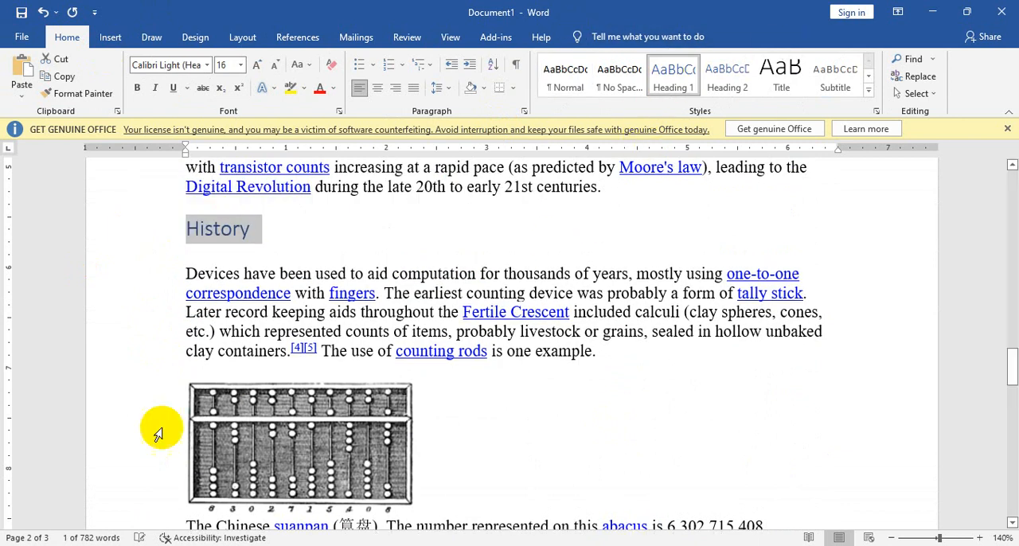
Step: Apply the Heading 1 style to the title "Software"
scroll(156, 434, down, 15)
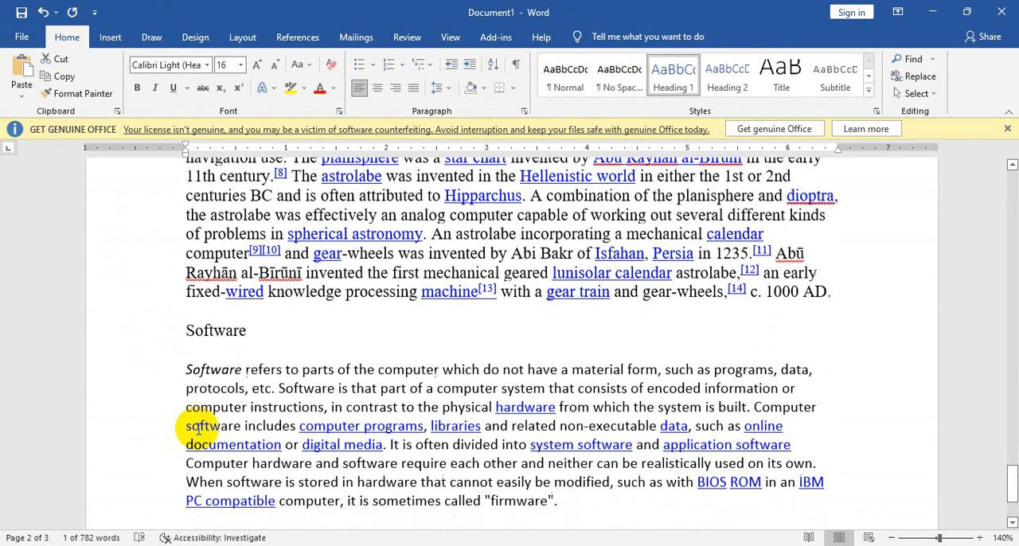
scroll(198, 427, up, 3)
click(143, 465)
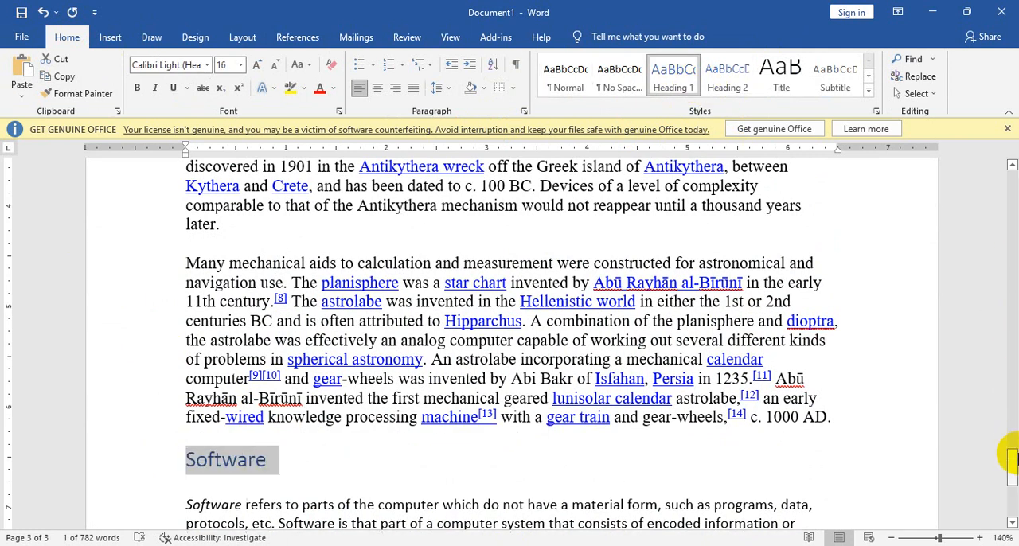
Step: Insert the Automatic Table 1 table of contents on the blank first page
drag(1012, 458, 1009, 155)
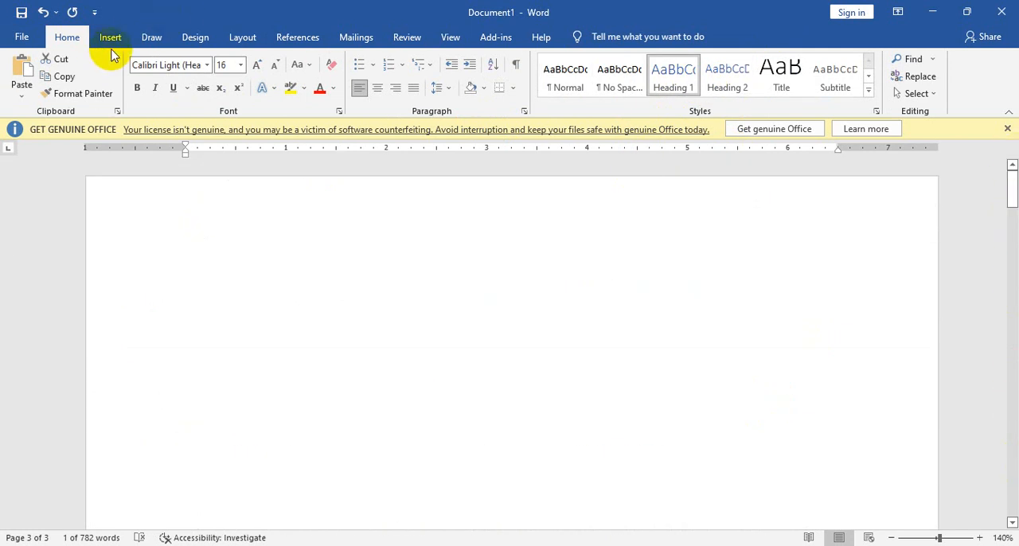
click(300, 39)
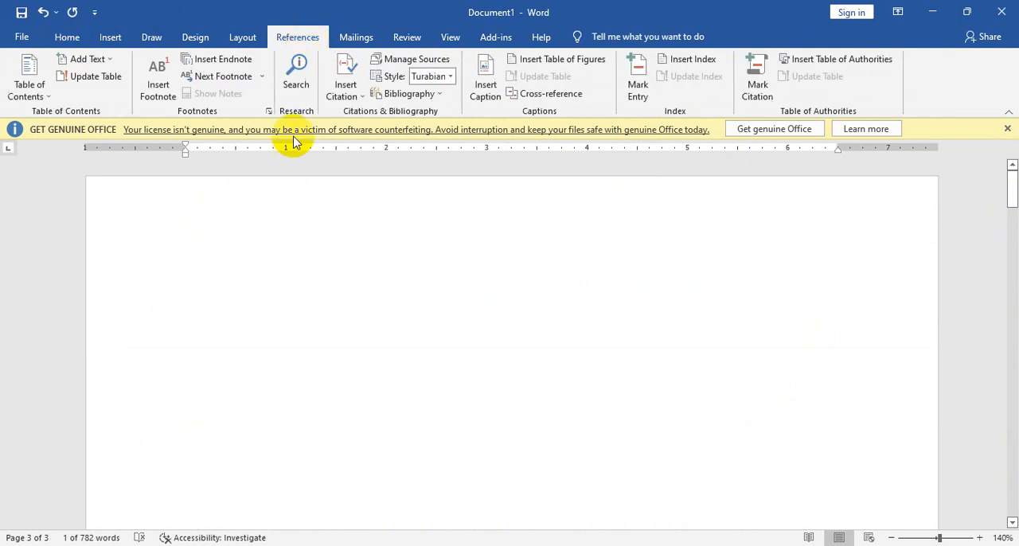
click(49, 97)
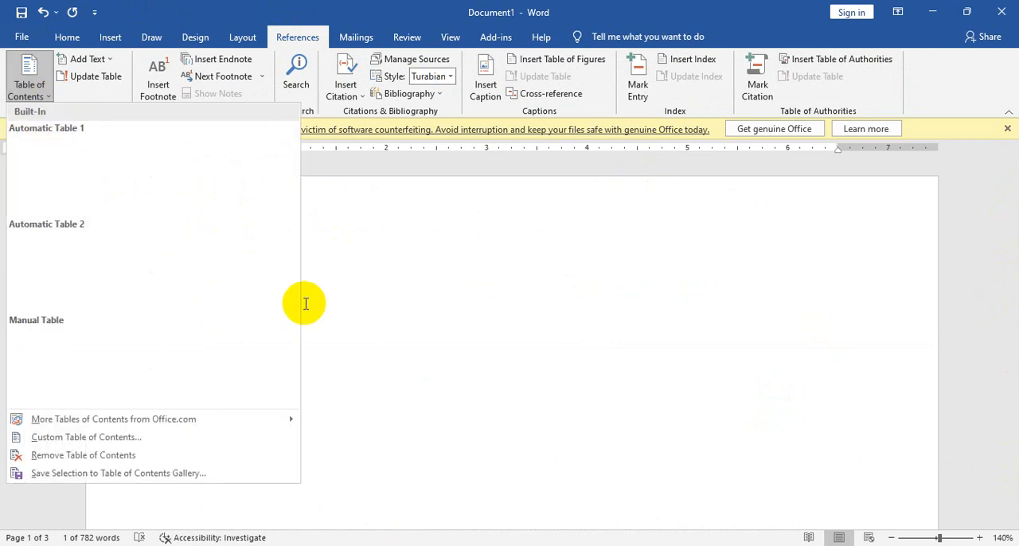
click(448, 285)
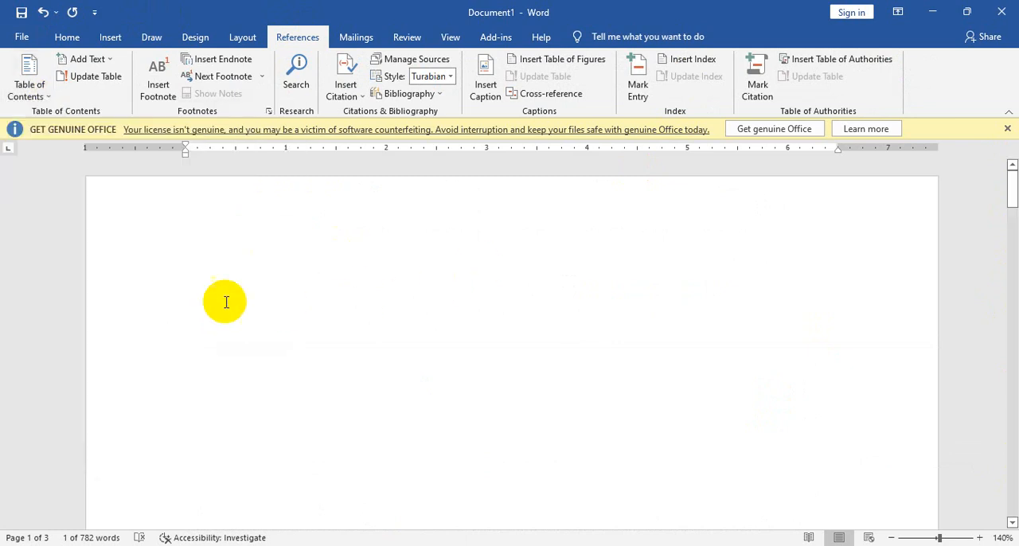
click(37, 97)
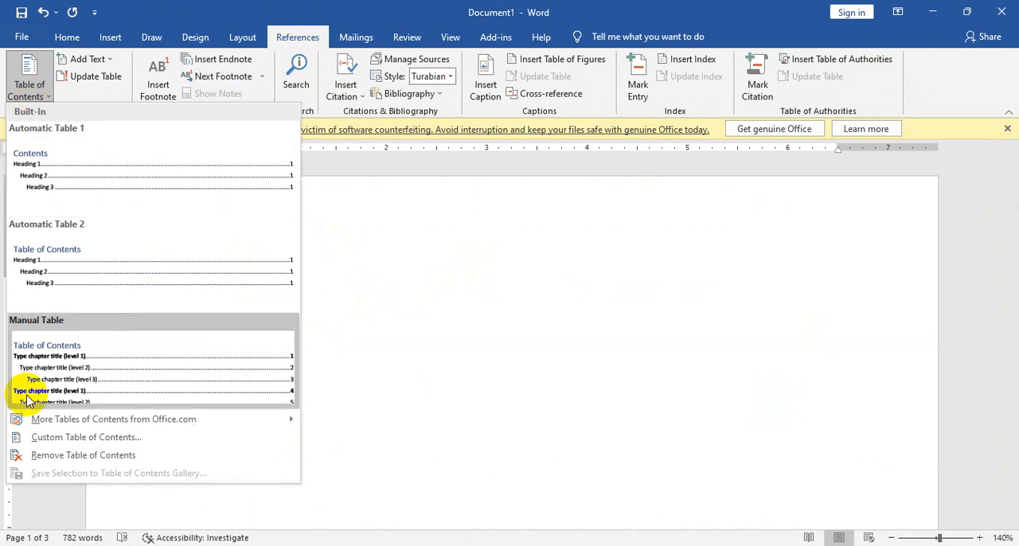
click(87, 175)
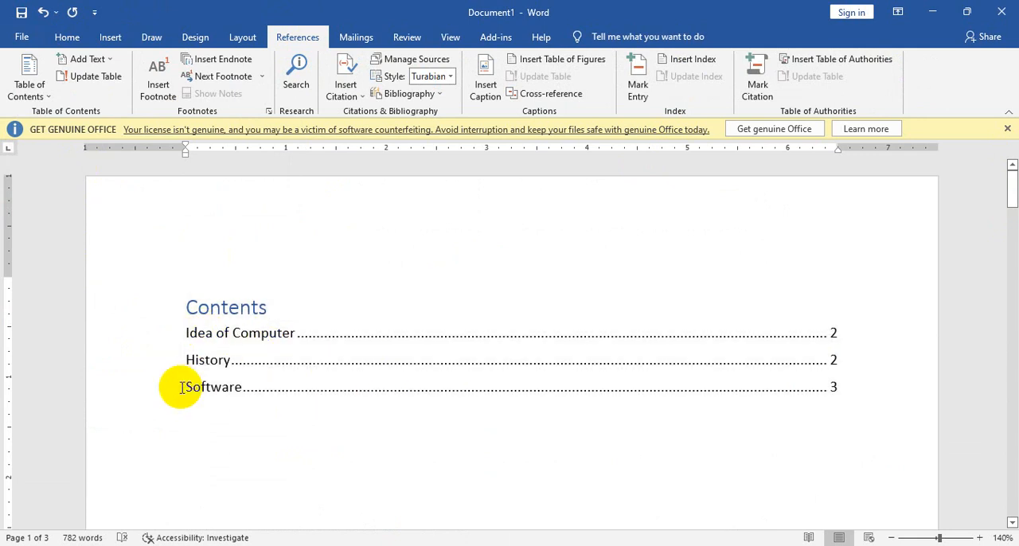
Step: Review the new table of contents and follow its "Software" entry to that section
scroll(535, 402, down, 5)
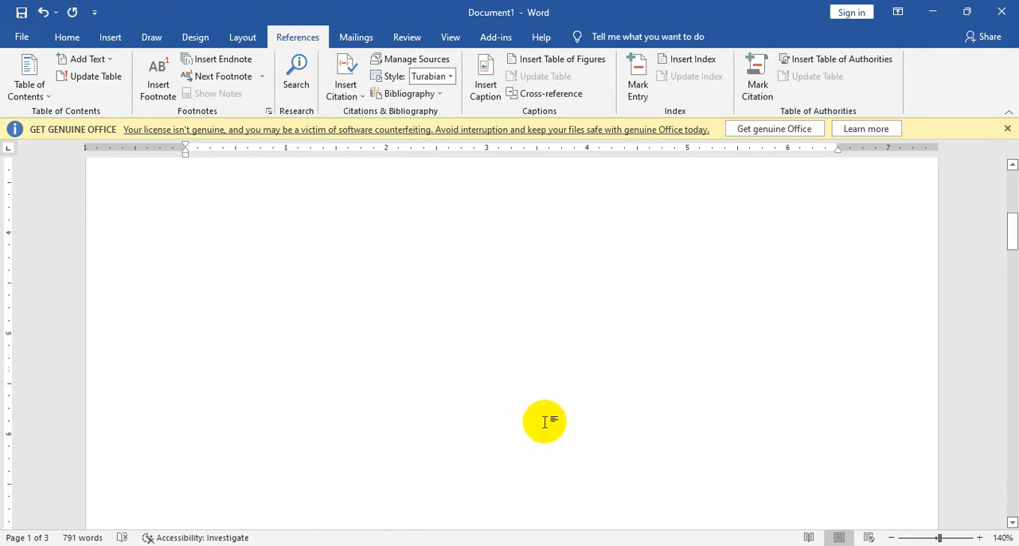
scroll(564, 423, up, 3)
scroll(569, 423, up, 3)
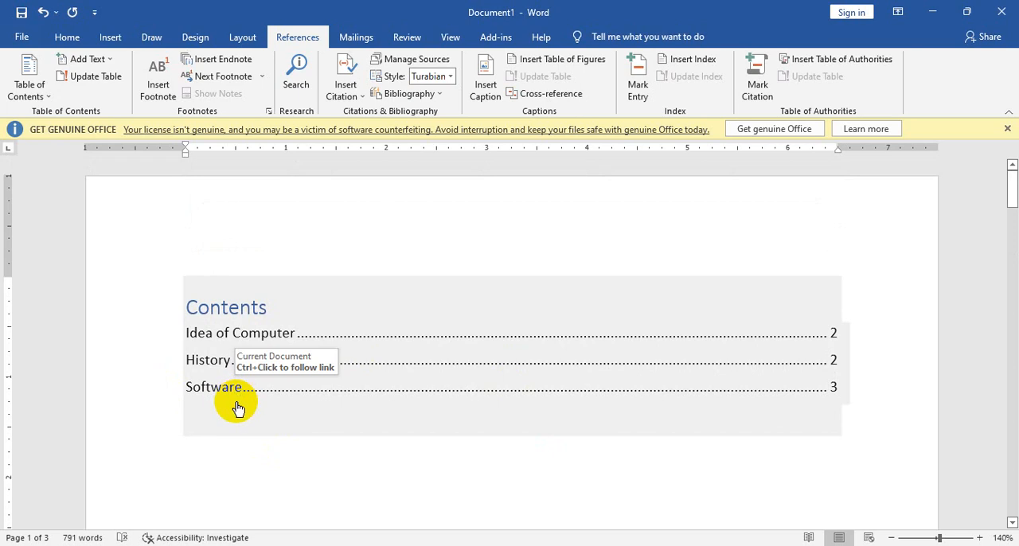
ctrl+click(218, 398)
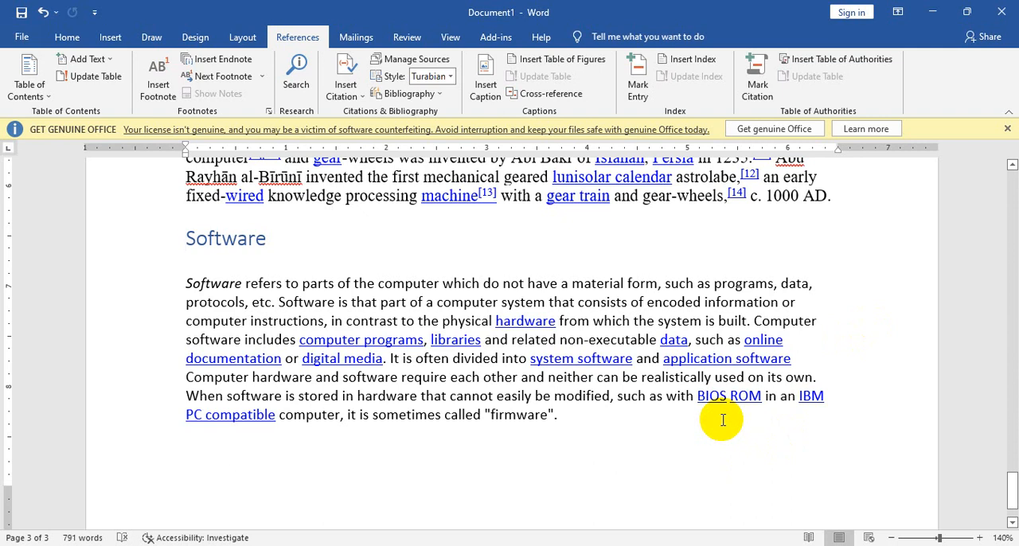
double_click(422, 284)
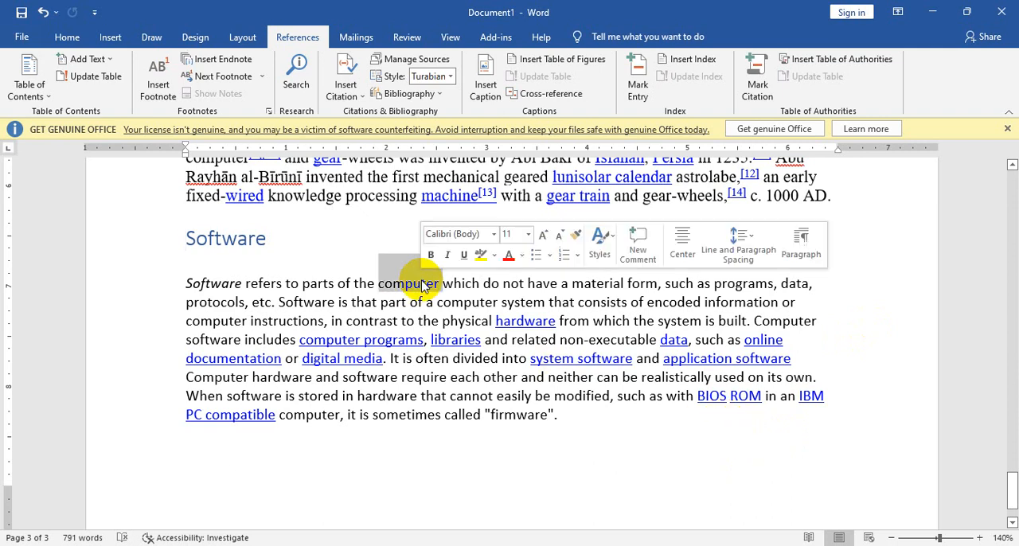
click(110, 37)
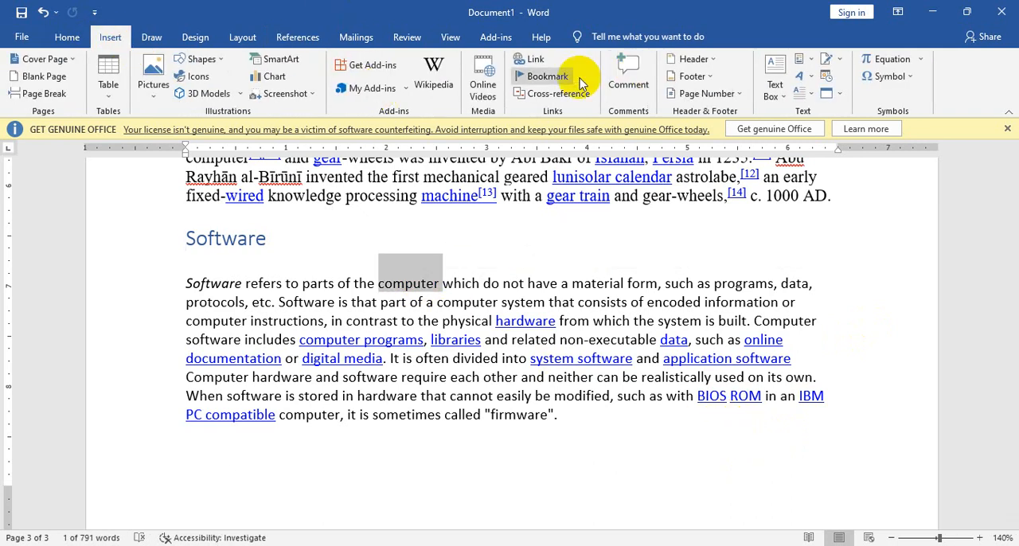
click(528, 61)
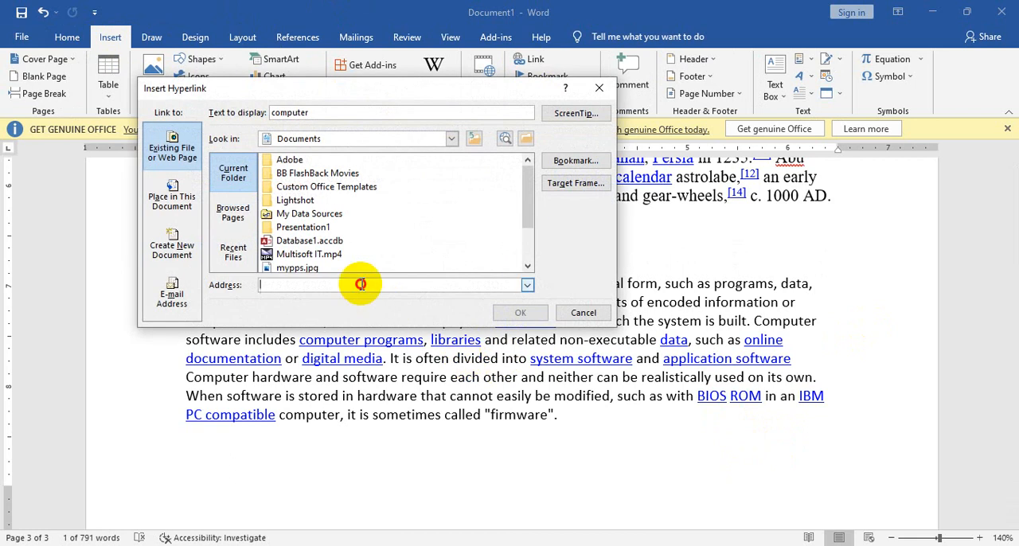
text(drstgertgresg)
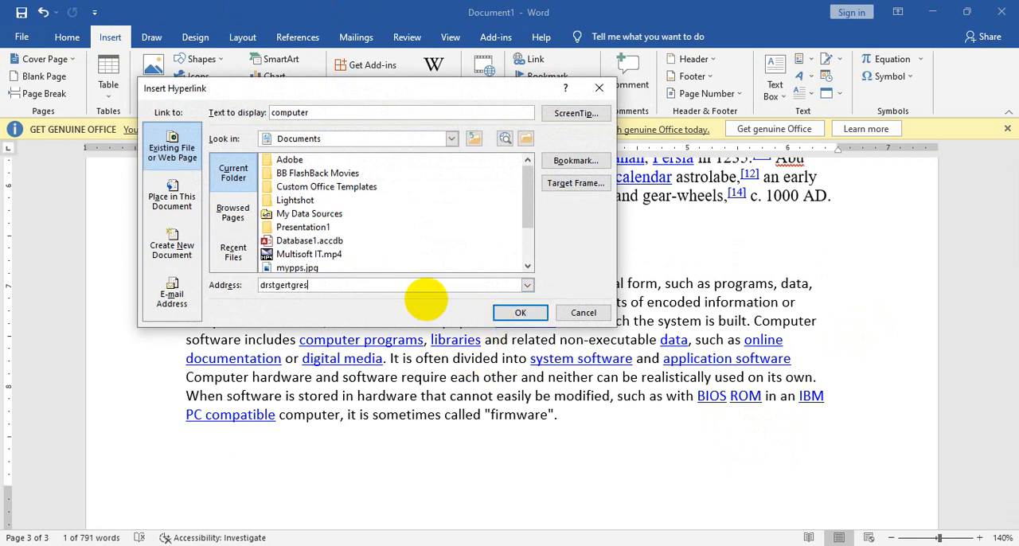
text(http://www.facebook.com)
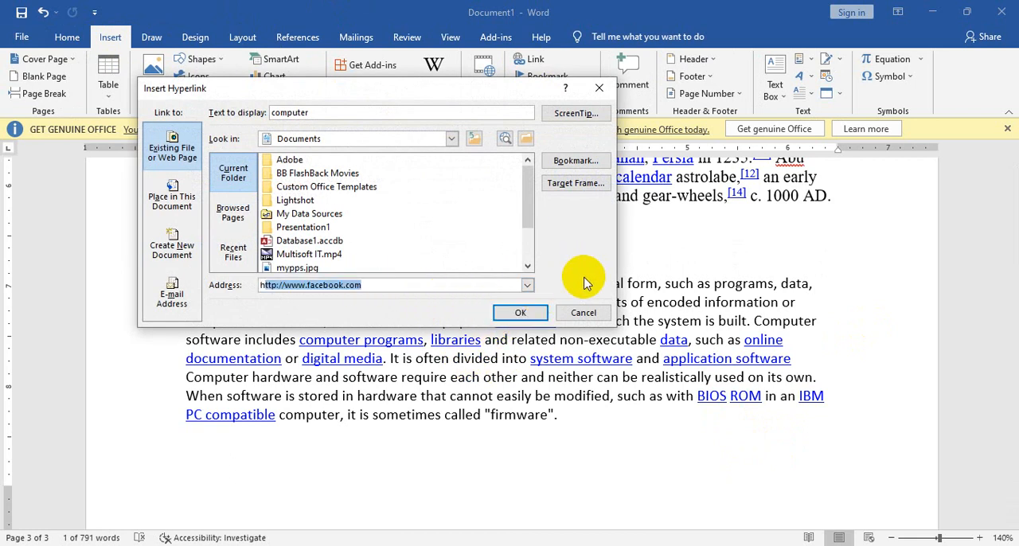
click(520, 312)
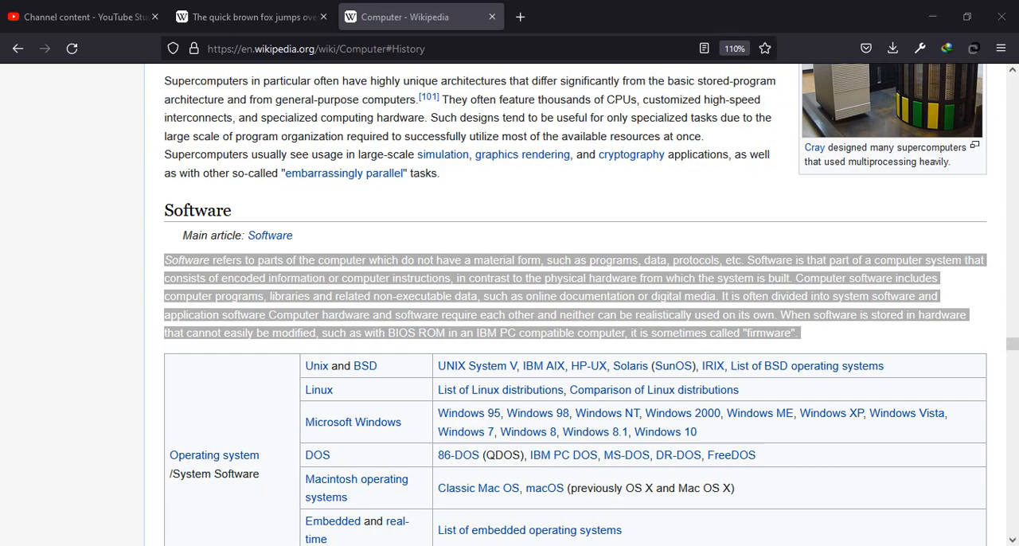
click(398, 16)
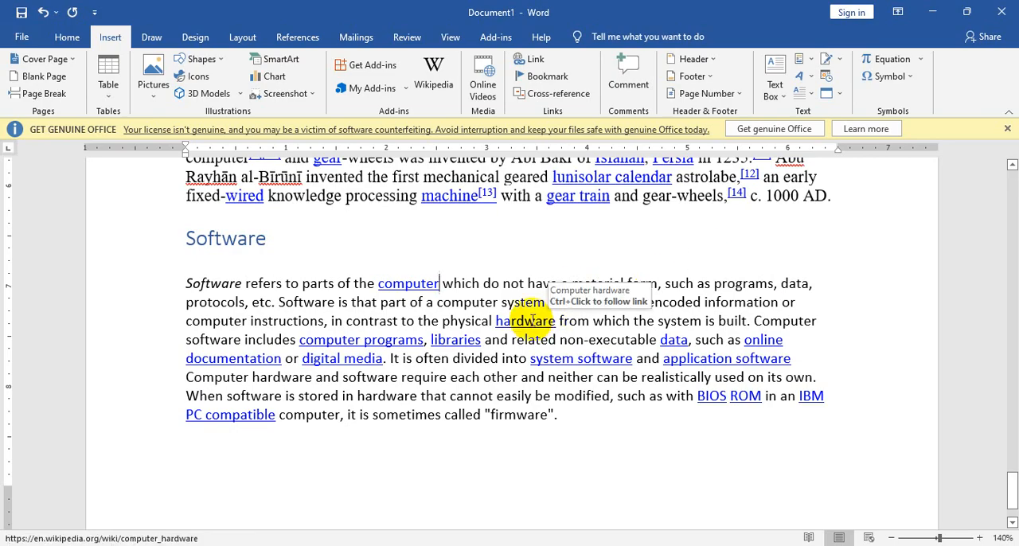
Step: Remove the hyperlinks from the words "hardware" and "libraries" in the Software paragraph
right_click(532, 320)
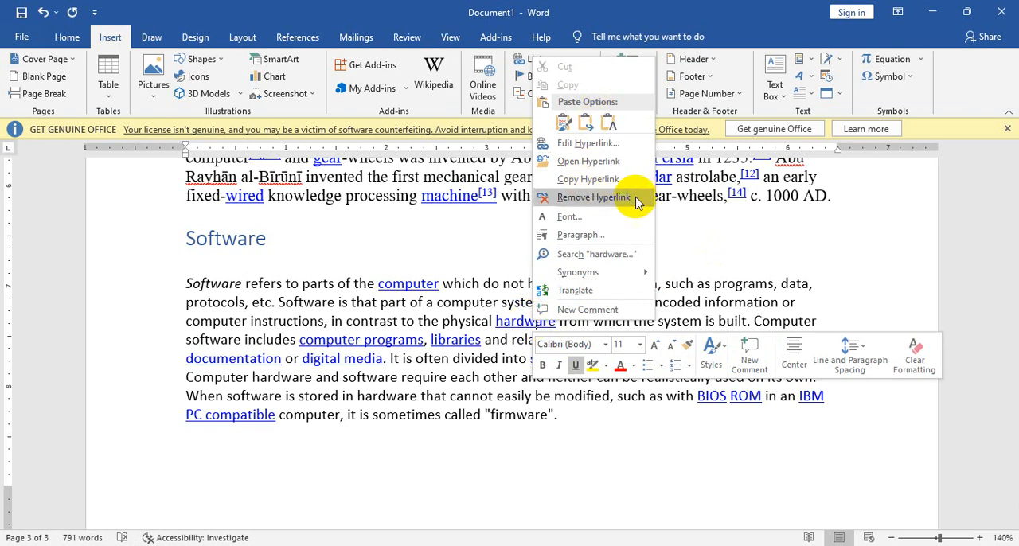
click(635, 199)
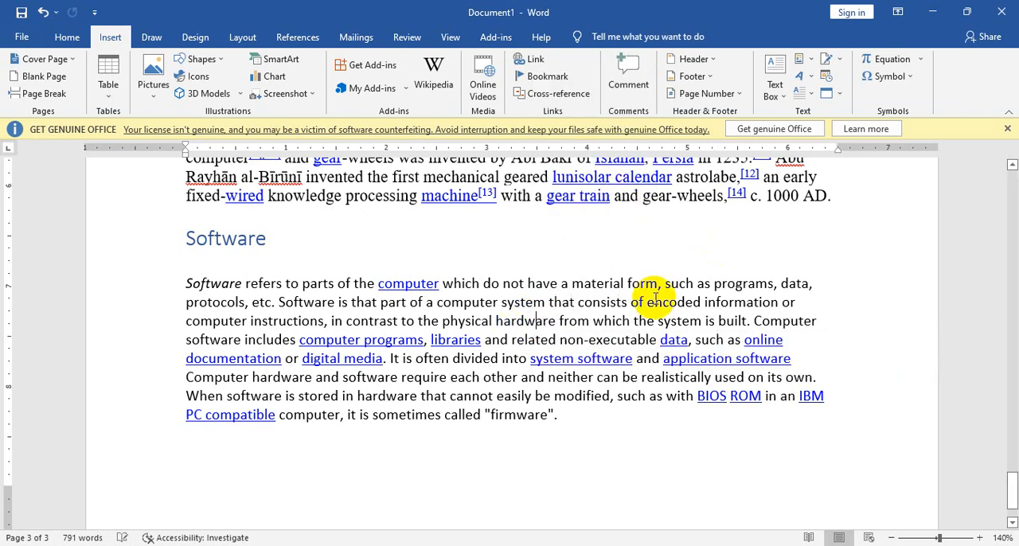
right_click(446, 340)
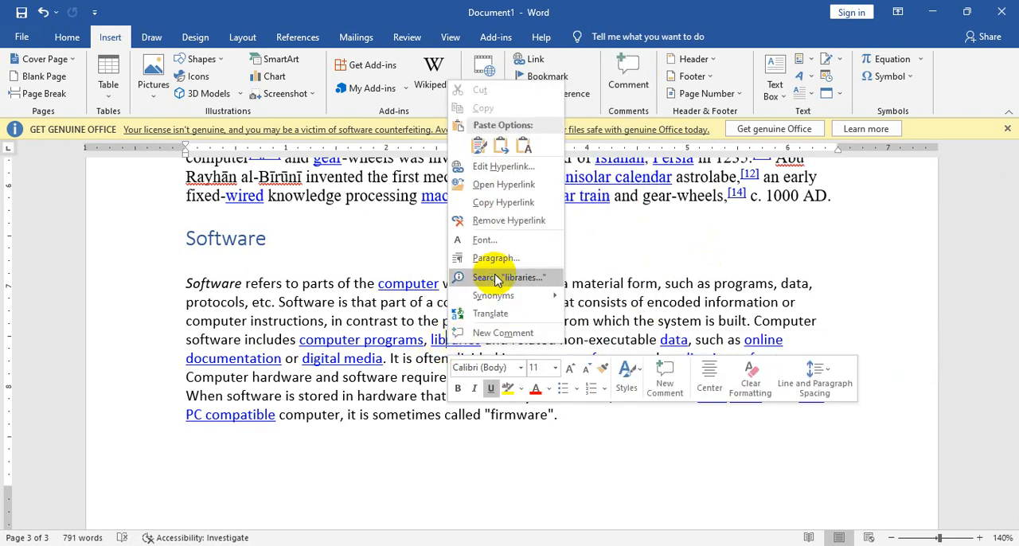
click(519, 223)
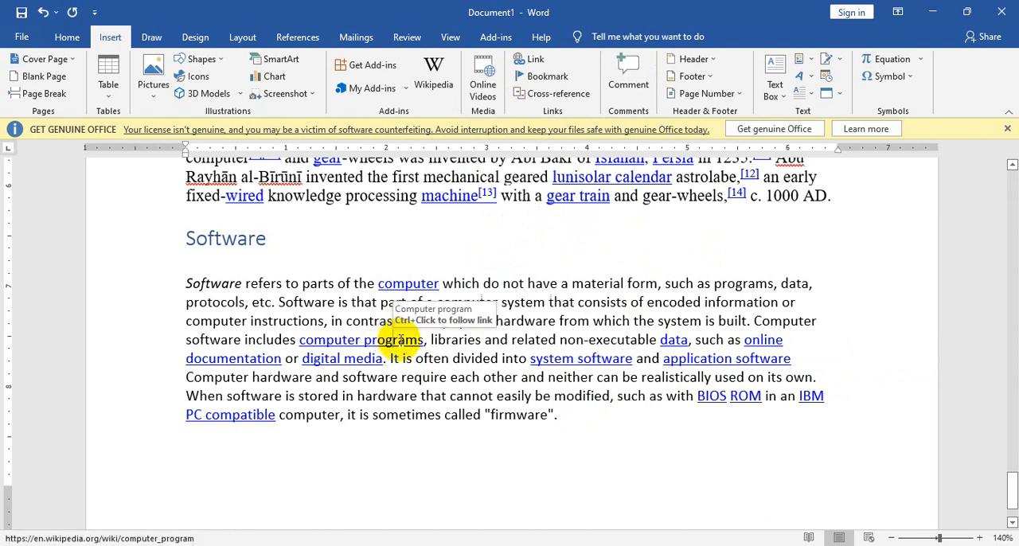
key(alt+Tab)
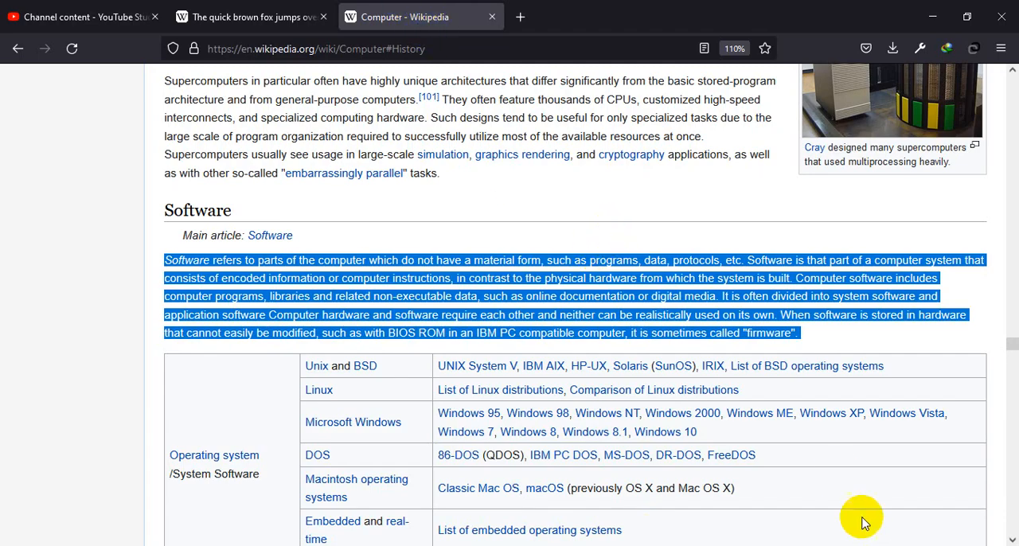
key(alt+Tab)
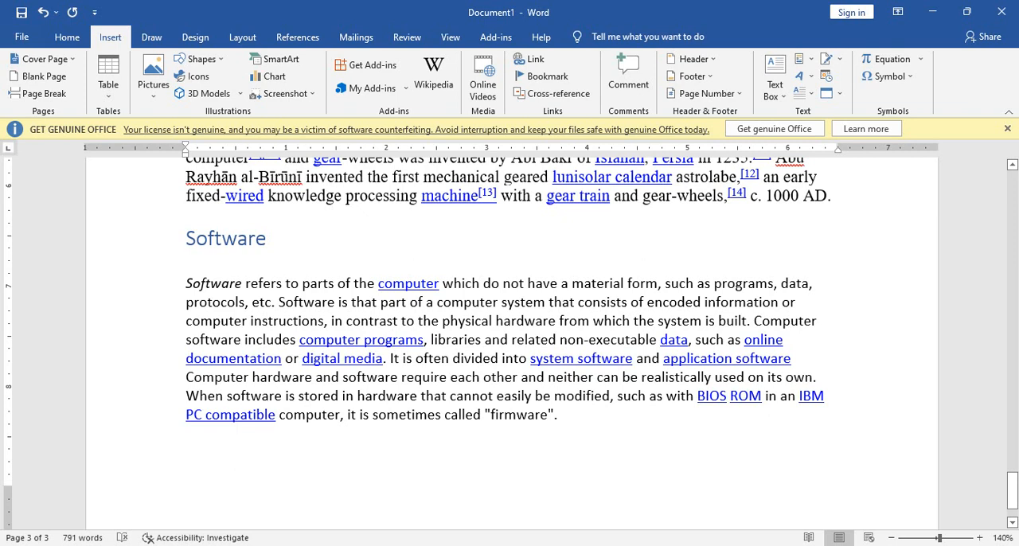
scroll(423, 352, up, 20)
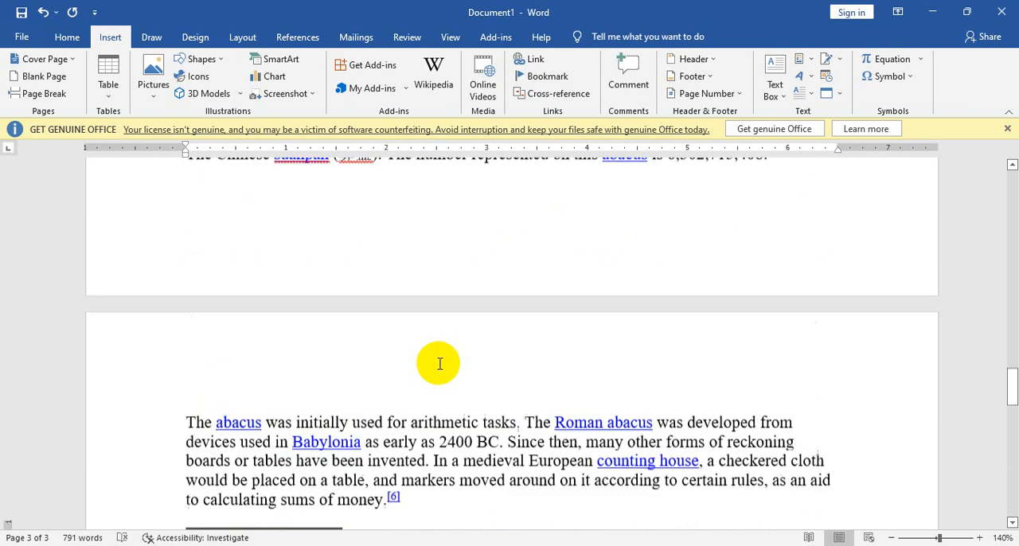
scroll(434, 354, up, 3)
scroll(514, 346, down, 5)
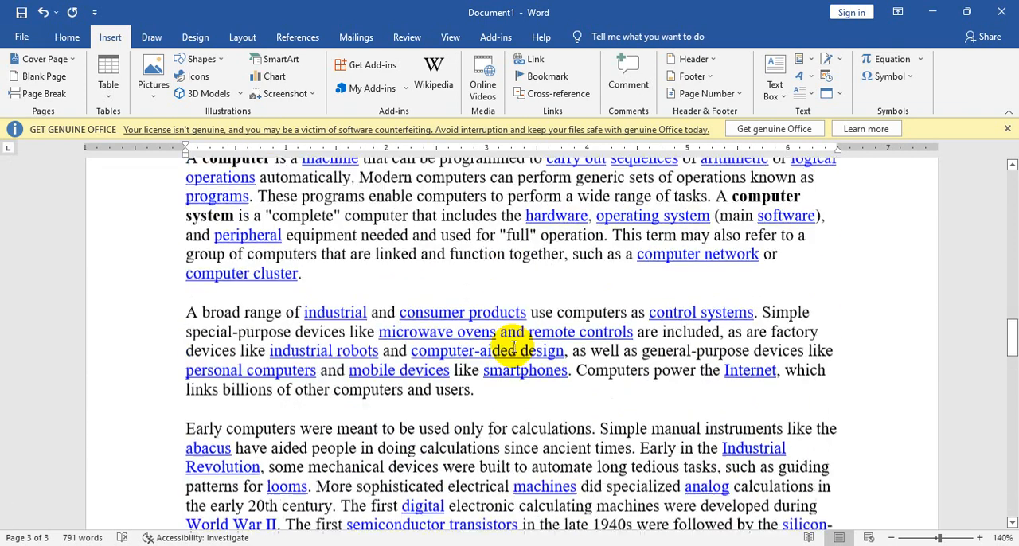
scroll(428, 394, up, 2)
Step: Start a new page after the Software paragraph and enter the title "Hardware" on it
scroll(534, 358, down, 20)
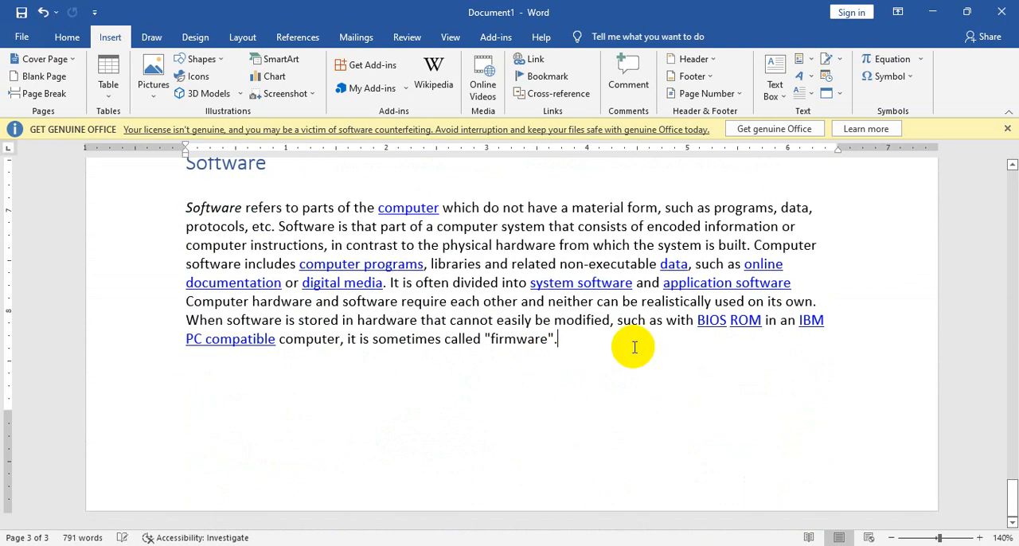
key(Return)
key(Return)
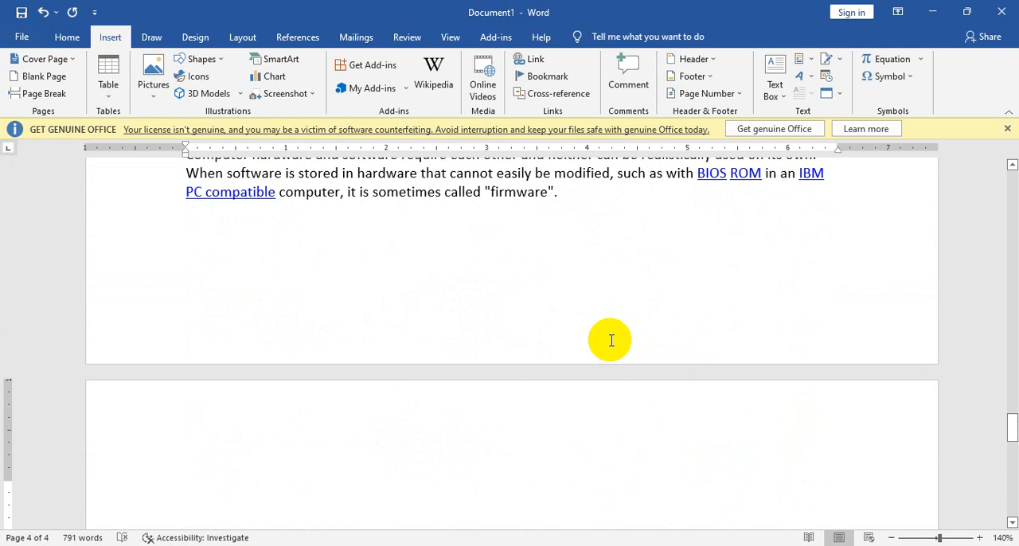
key(BackSpace)
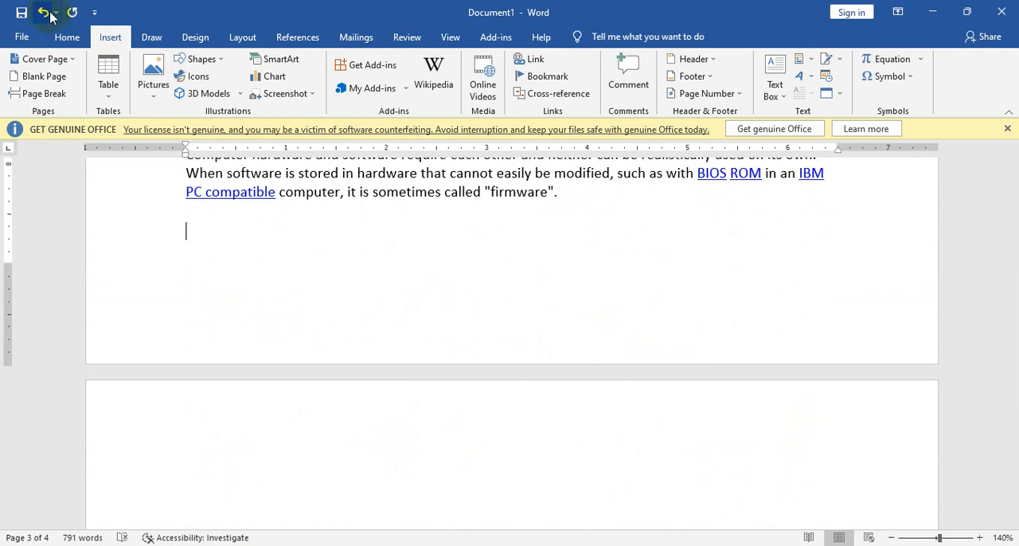
click(212, 485)
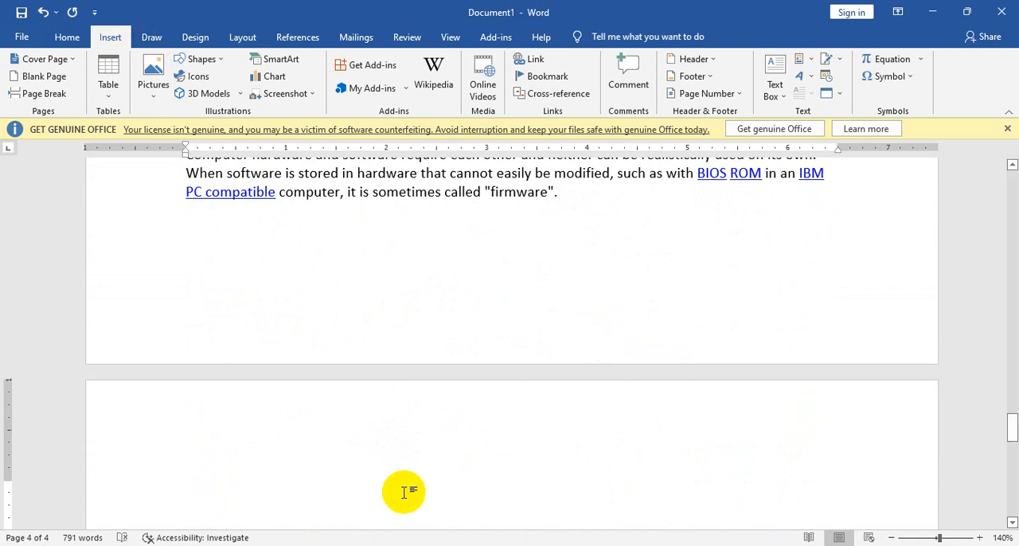
text(H)
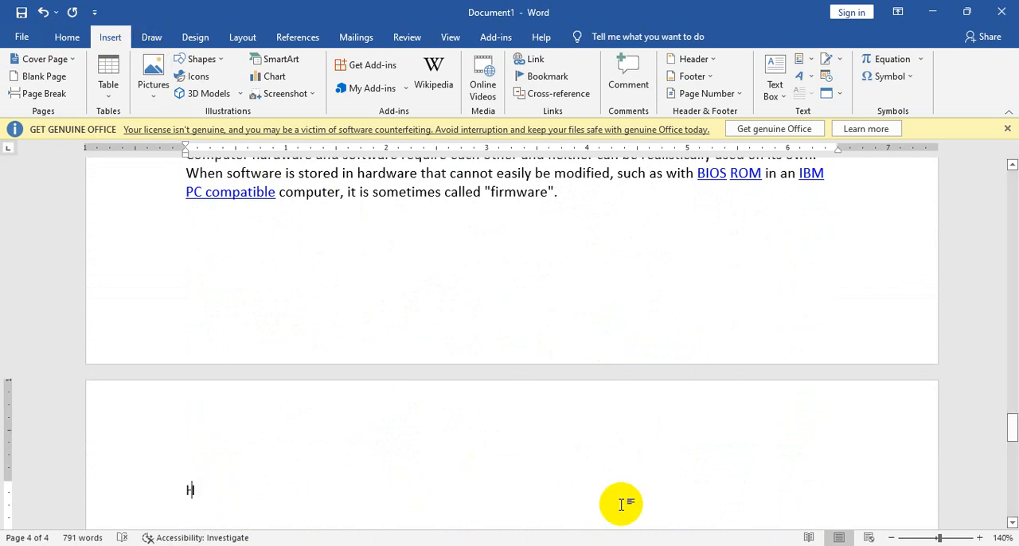
text(ardware)
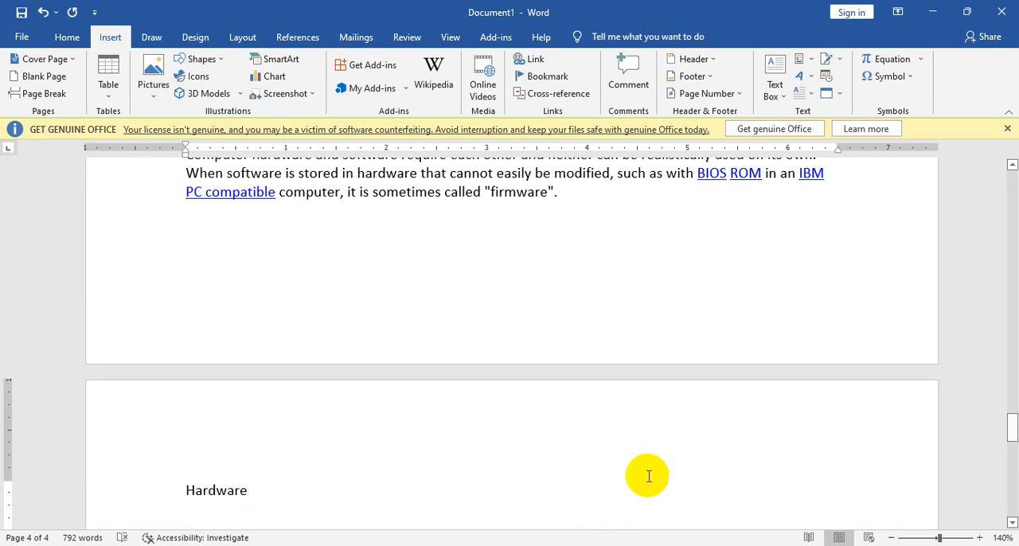
Step: Switch to the Wikipedia Computer article in the browser and copy the Control unit text, including its numbered list
scroll(628, 360, up, 3)
drag(627, 360, 278, 227)
key(alt+Tab)
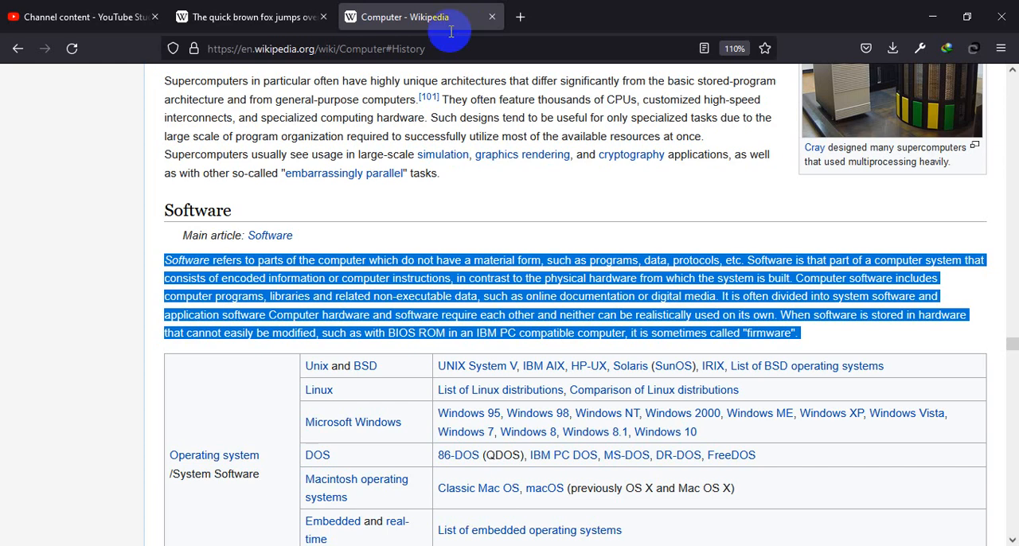
scroll(476, 374, up, 15)
scroll(478, 372, up, 6)
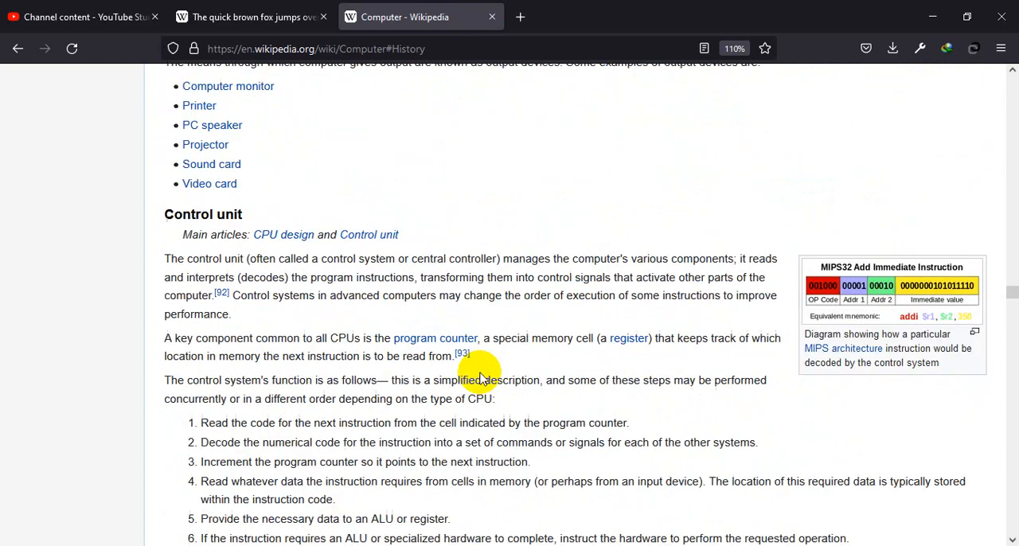
scroll(453, 390, down, 2)
drag(446, 422, 165, 218)
key(ctrl+c)
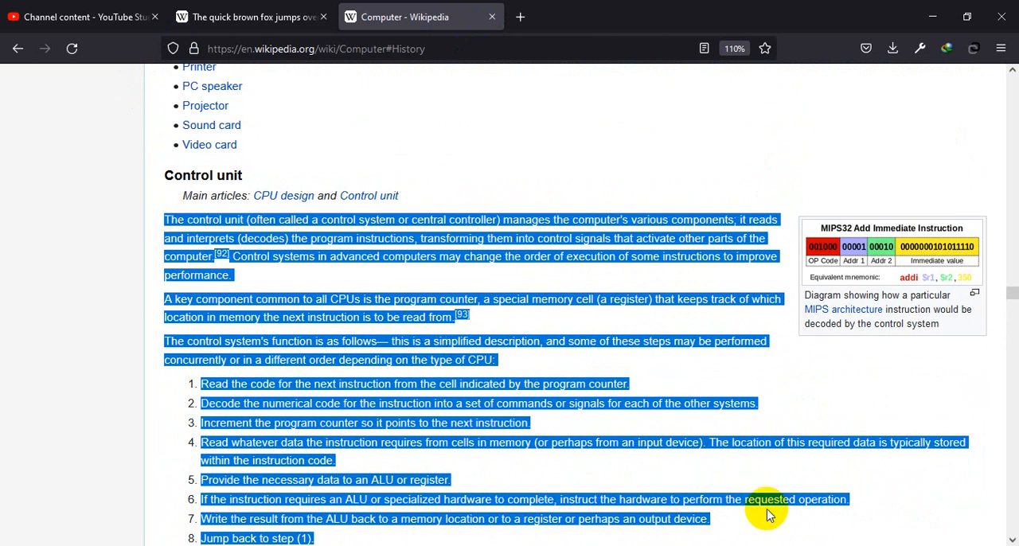
Step: Switch back to the Word document and paste the copied Control unit text on the line below the Hardware title
key(alt+Tab)
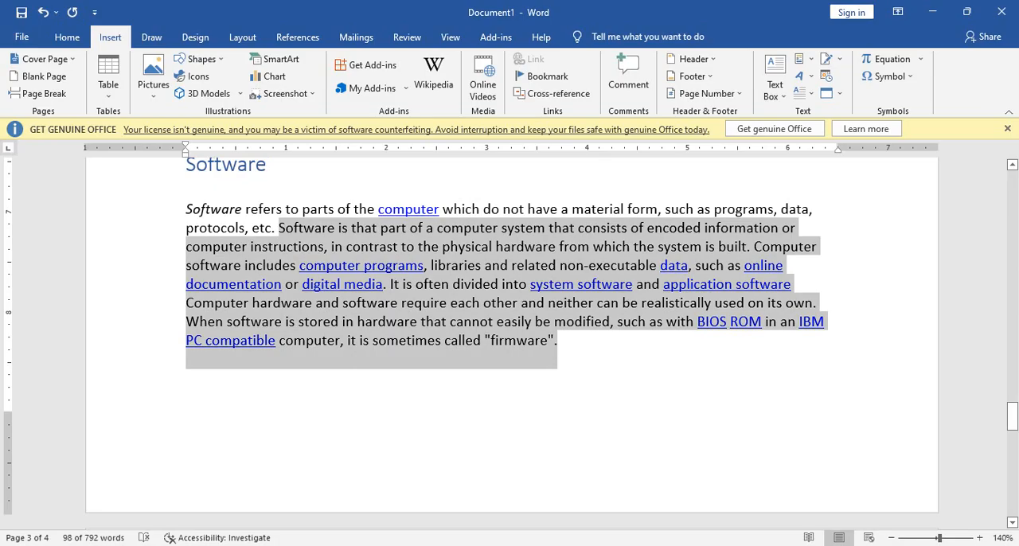
scroll(583, 404, down, 5)
click(401, 409)
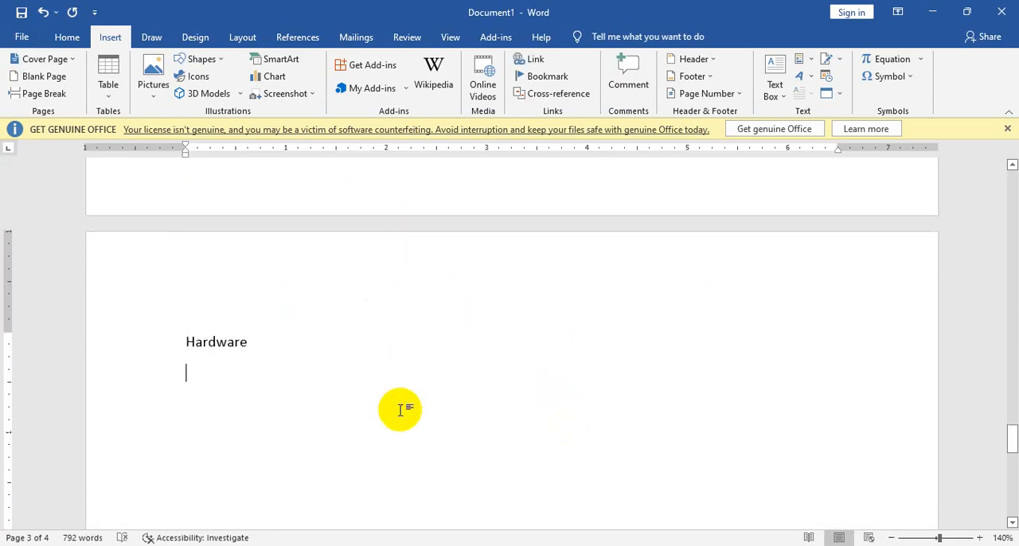
key(ctrl+v)
scroll(417, 406, up, 8)
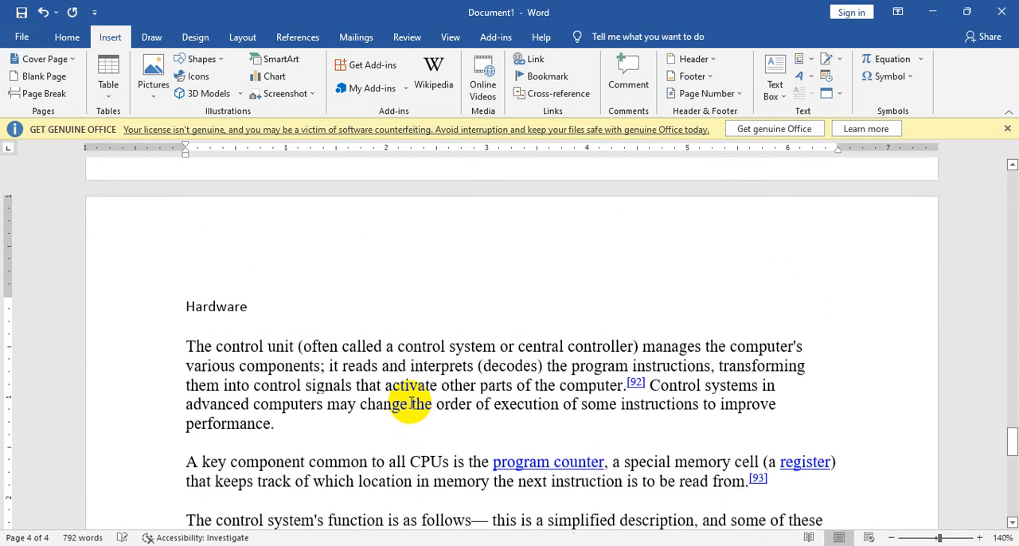
Step: Apply the Heading 1 style to the Hardware title
drag(272, 312, 188, 309)
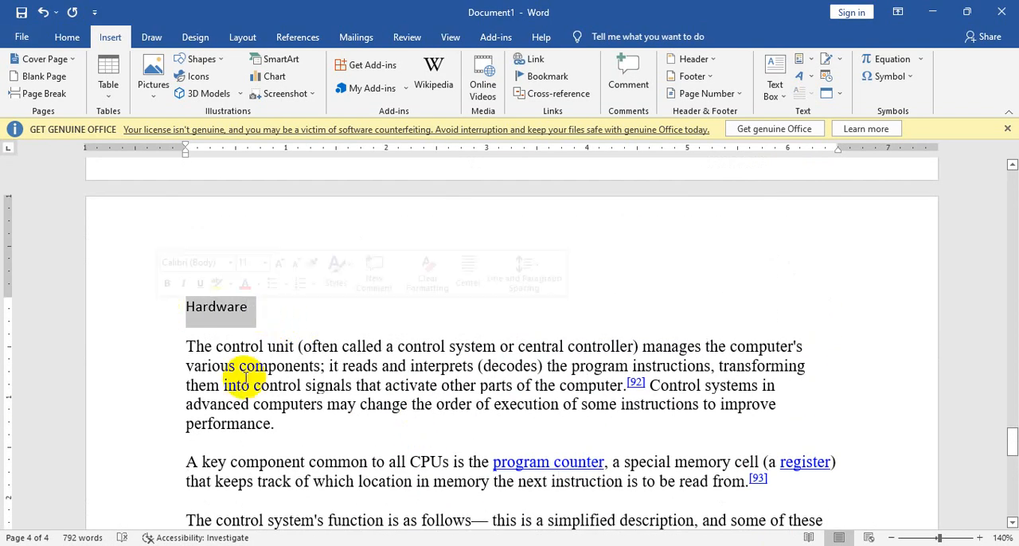
click(57, 39)
click(674, 77)
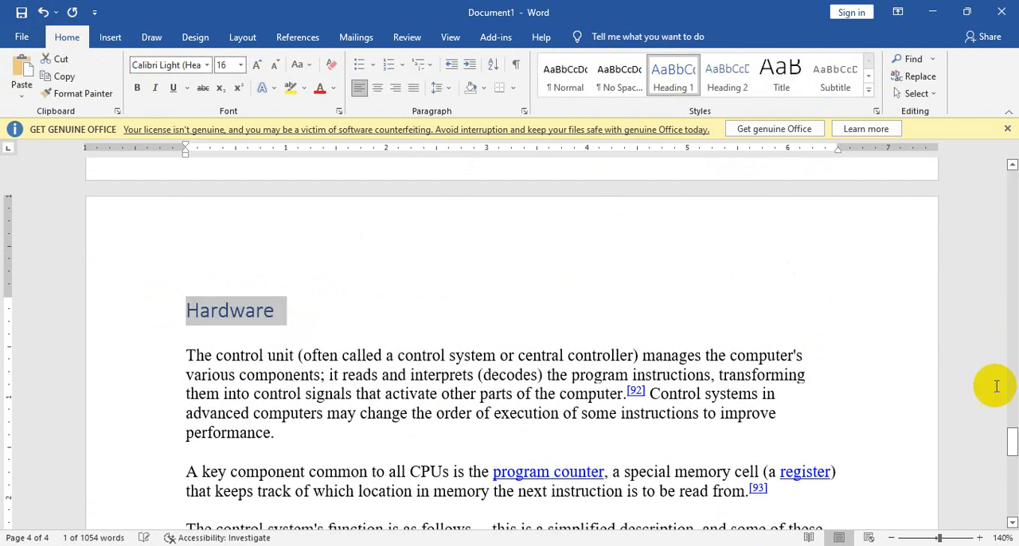
Step: Go to the table of contents on the first page and show its Add Text level options
drag(1011, 440, 1010, 191)
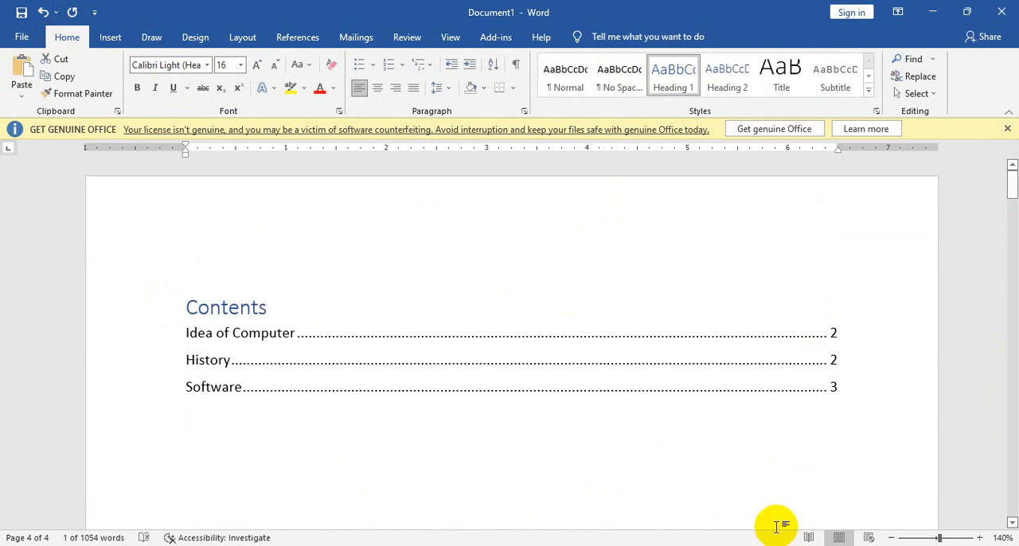
click(274, 376)
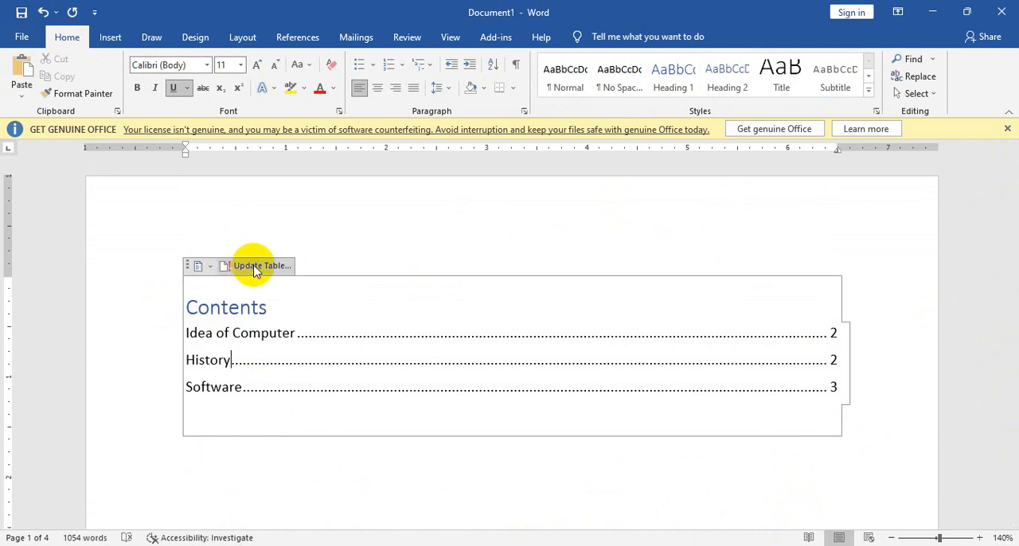
click(290, 39)
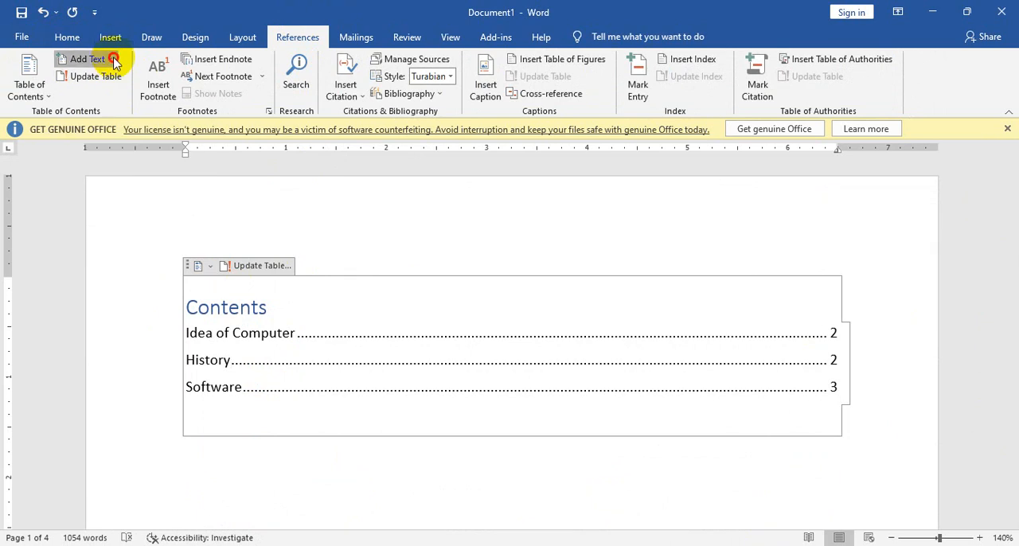
click(88, 59)
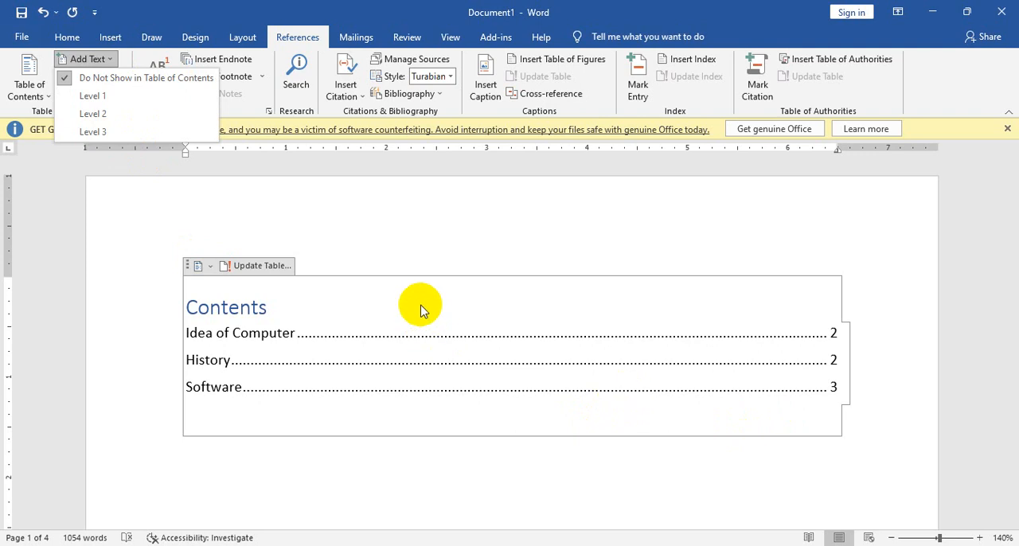
scroll(557, 358, down, 5)
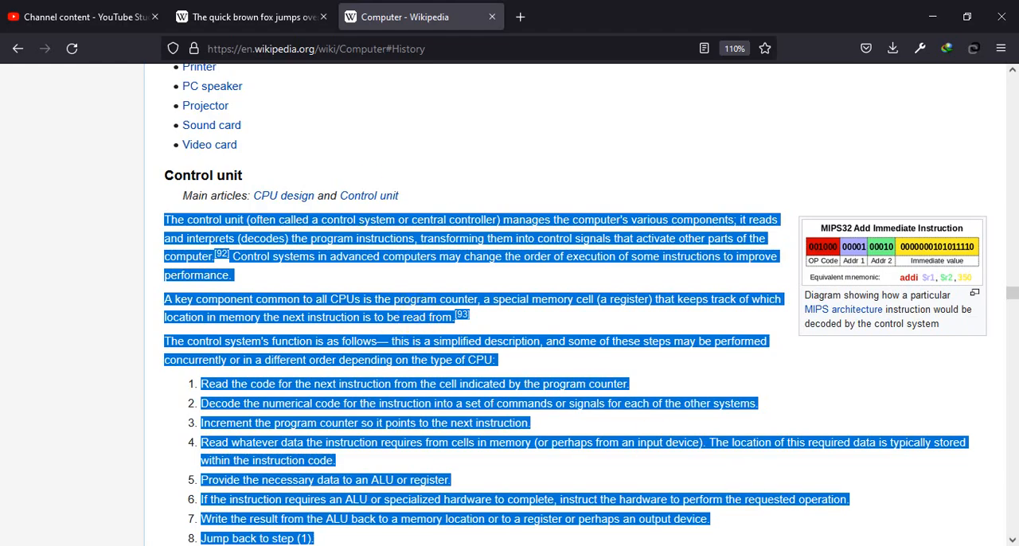
click(753, 545)
scroll(511, 372, up, 2)
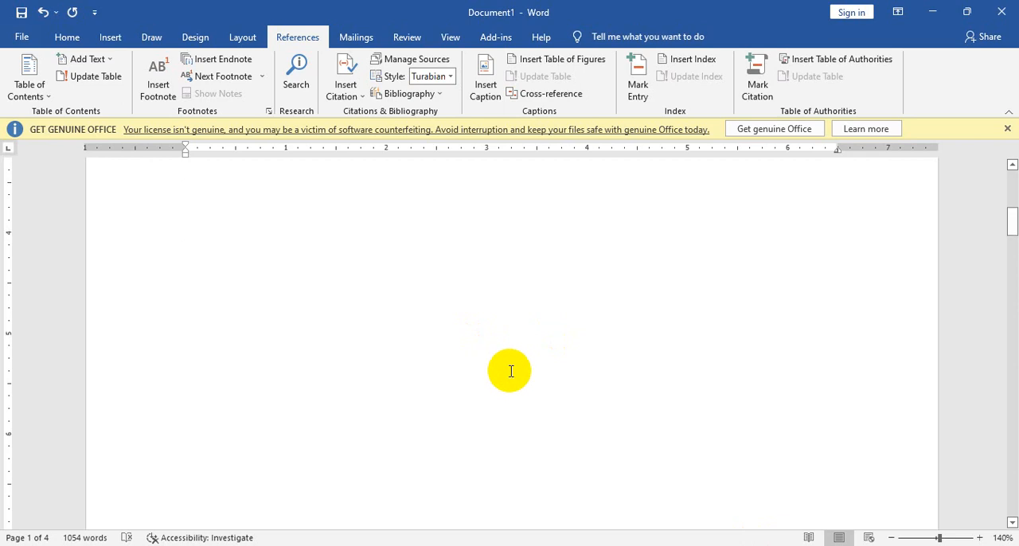
scroll(512, 372, down, 5)
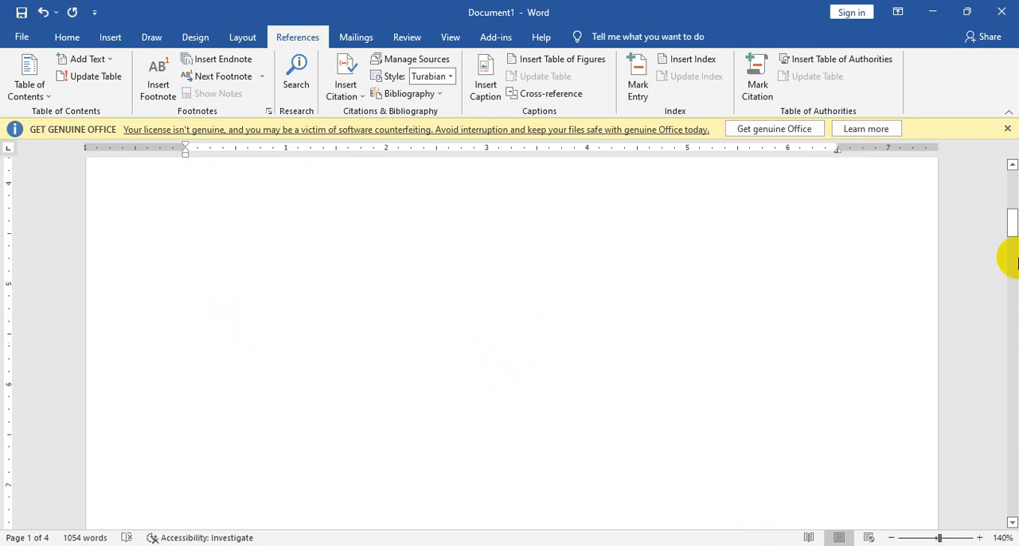
drag(1013, 229, 1013, 390)
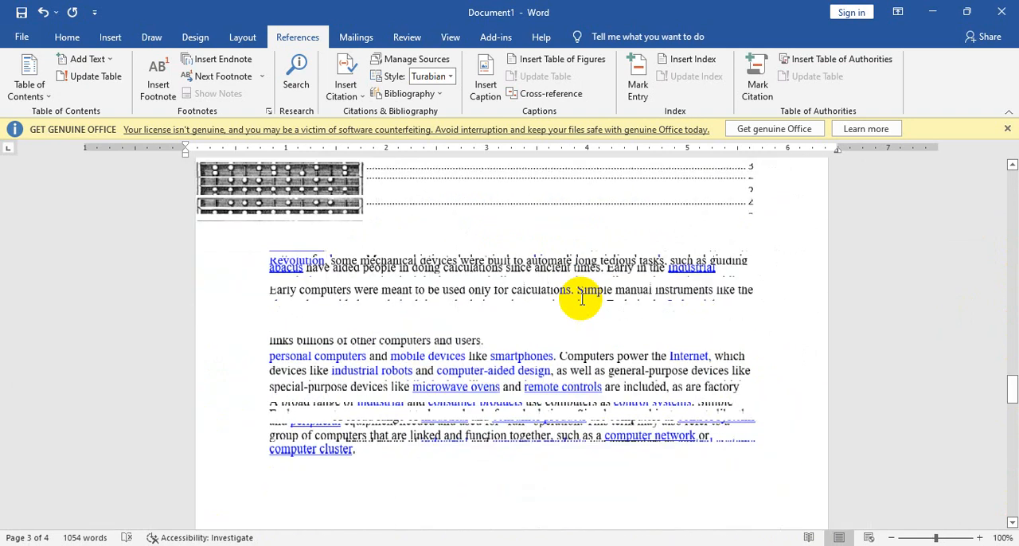
ctrl+scroll(658, 316, down, 4)
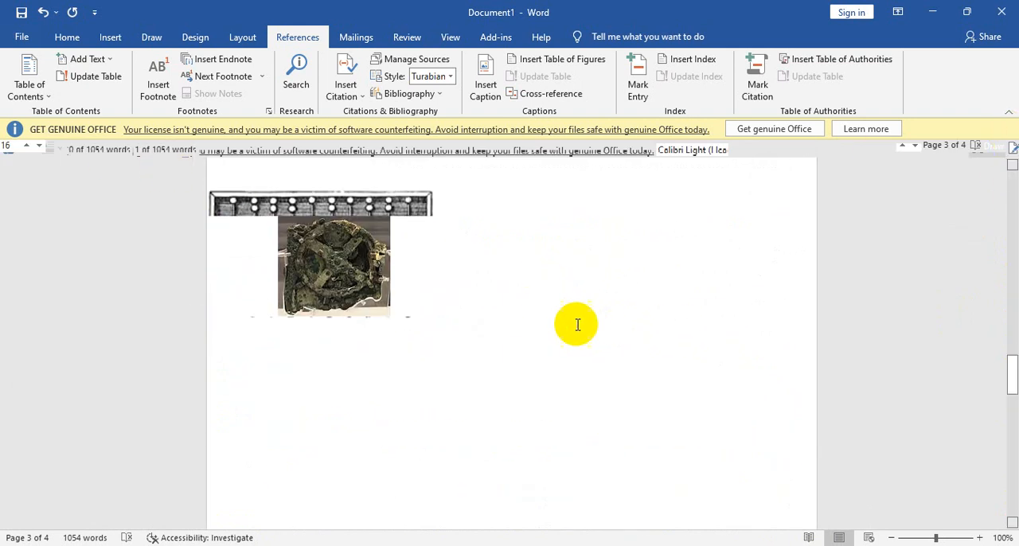
ctrl+scroll(589, 302, down, 7)
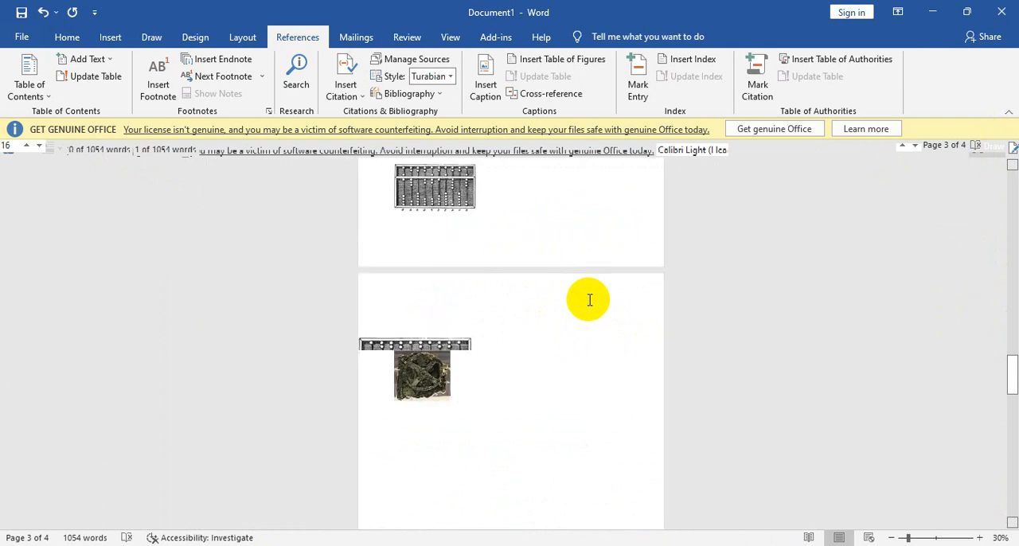
ctrl+scroll(484, 331, up, 10)
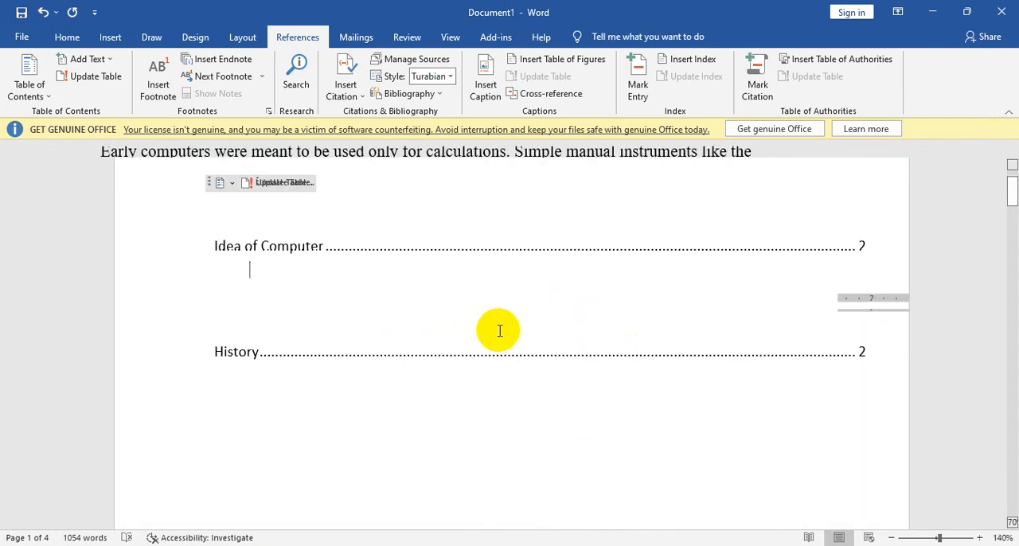
ctrl+scroll(500, 331, up, 6)
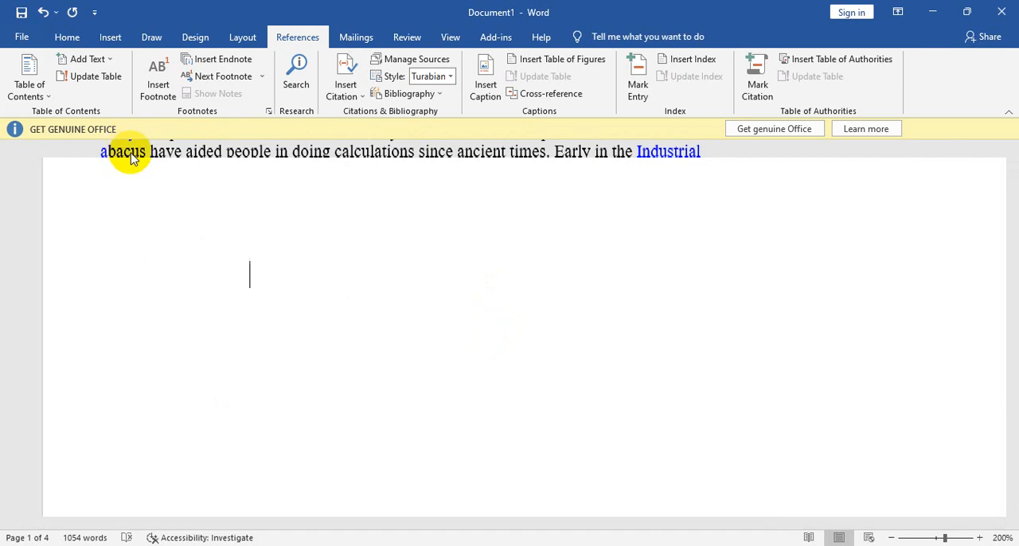
ctrl+scroll(799, 210, down, 1)
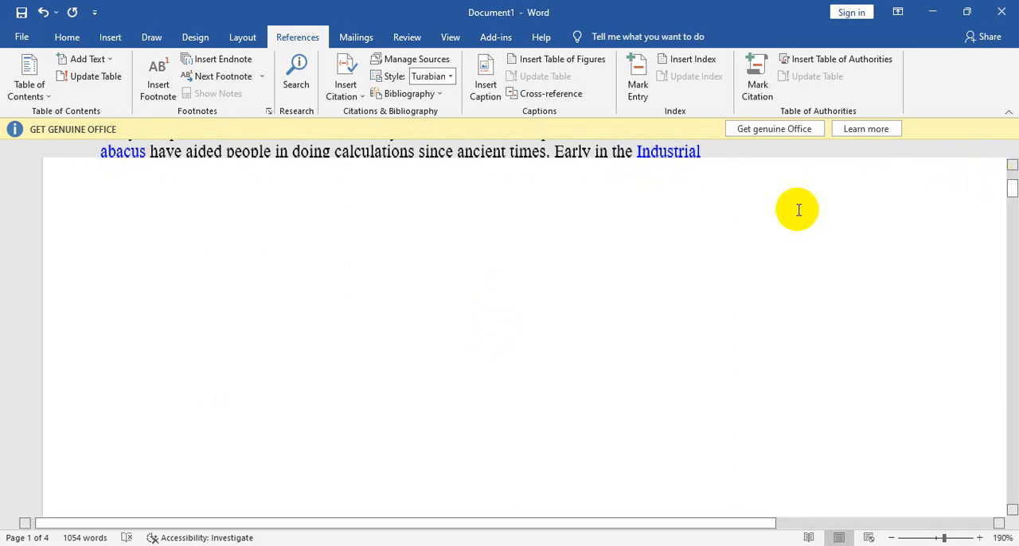
ctrl+scroll(798, 210, down, 1)
click(948, 120)
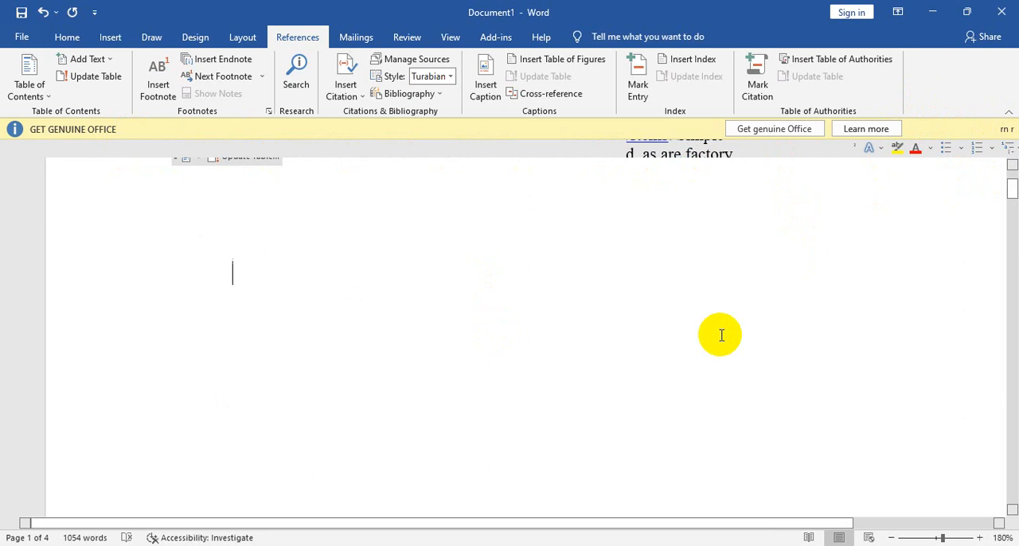
ctrl+scroll(721, 334, down, 10)
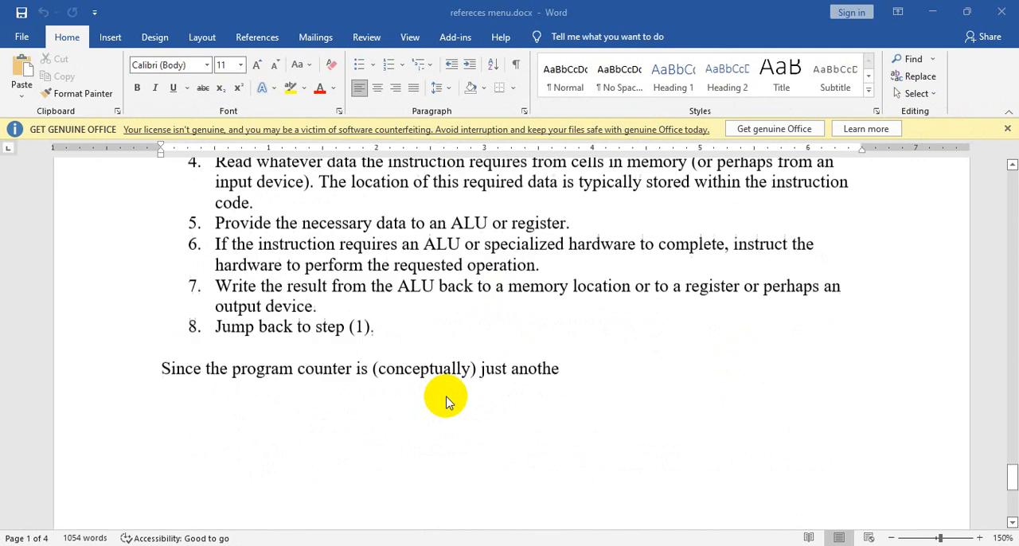
scroll(446, 403, up, 10)
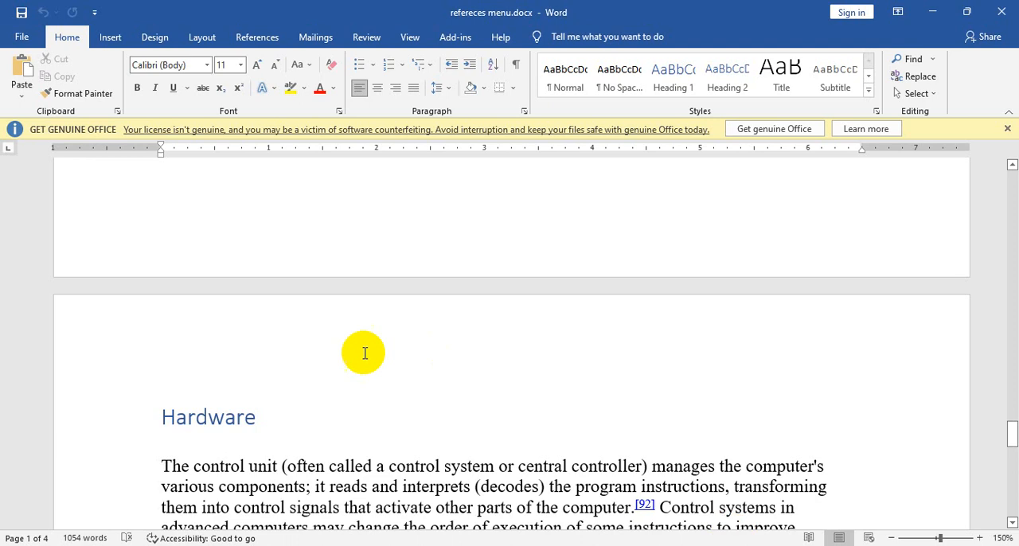
scroll(364, 353, down, 3)
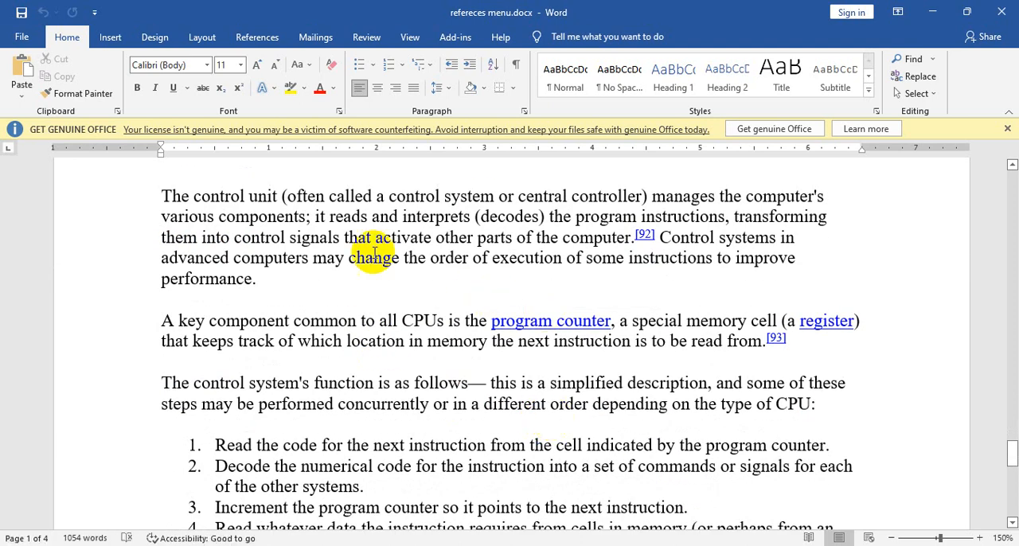
Step: Test text entry with a few random characters at the end of the first Hardware paragraph and delete them
click(354, 279)
text(tpjjtrwepoi)
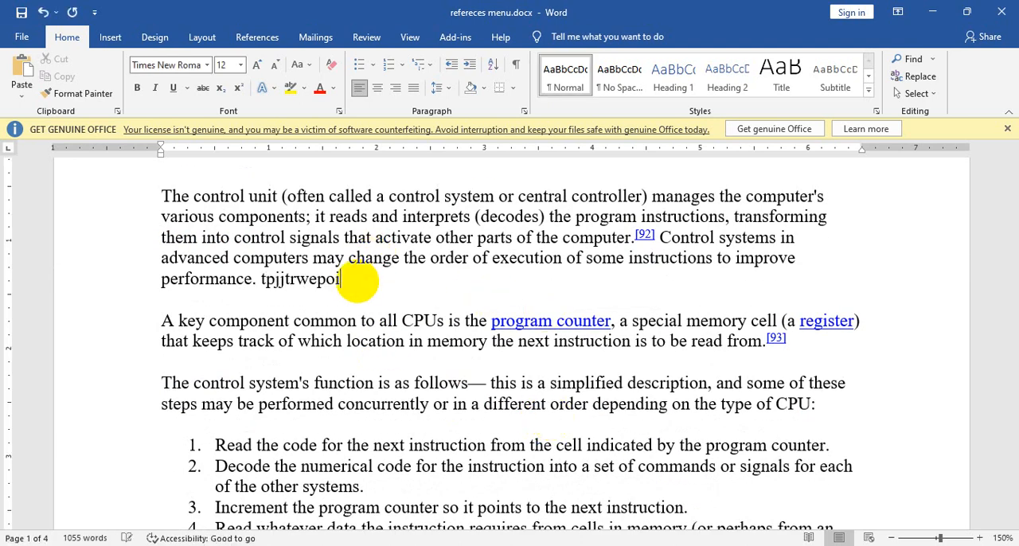
key(BackSpace)
key(BackSpace)
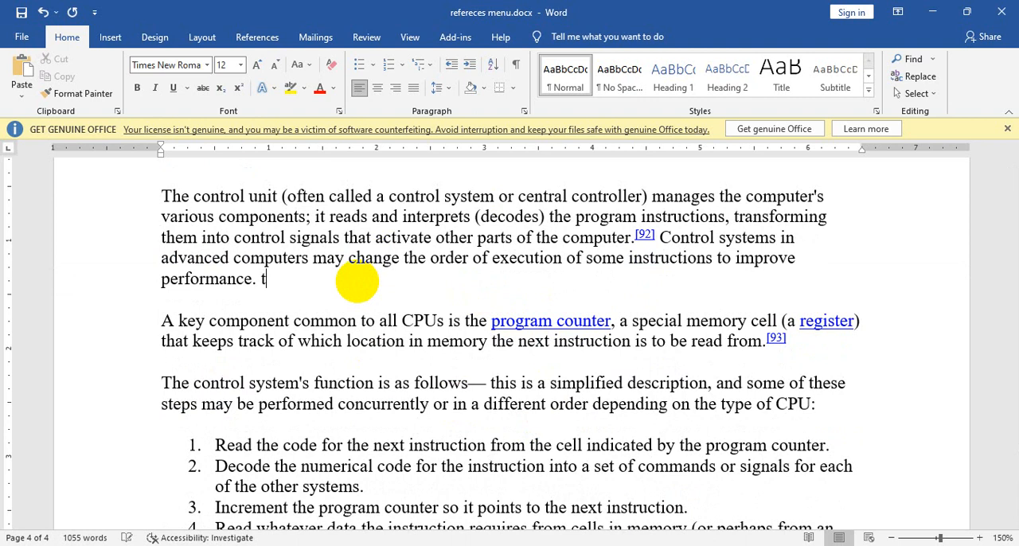
key(BackSpace)
Step: Reapply the Heading 1 style to the Hardware title and save the document
scroll(284, 405, up, 3)
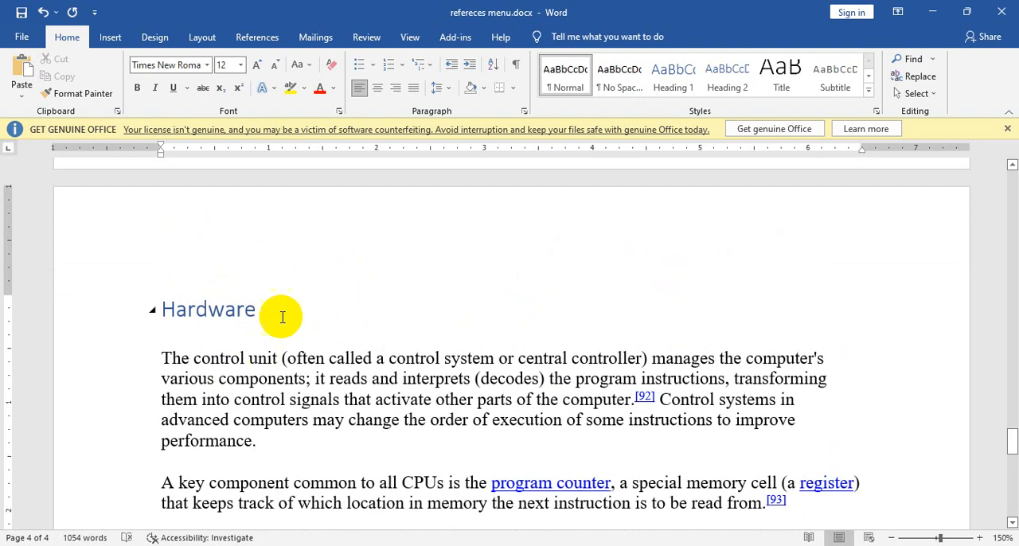
click(109, 317)
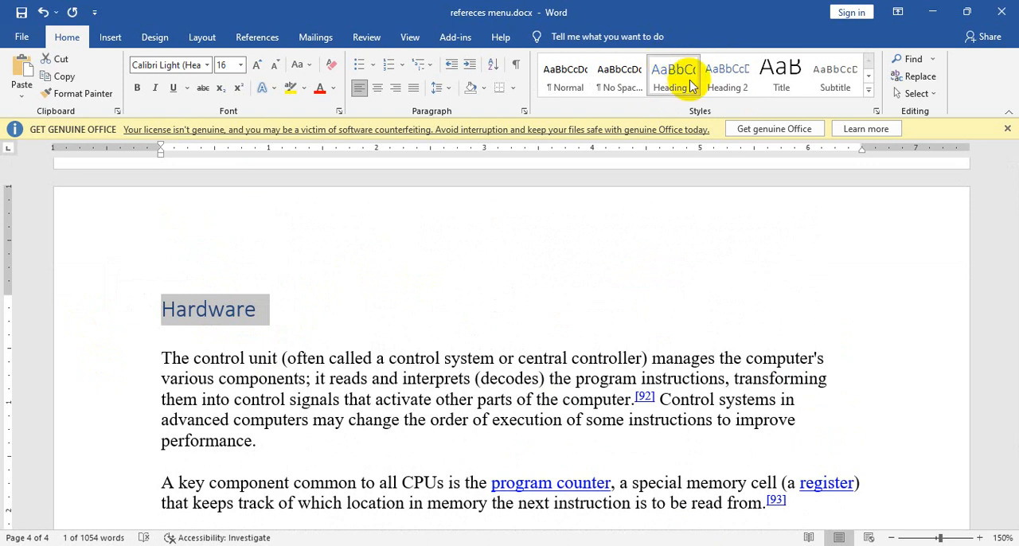
click(724, 76)
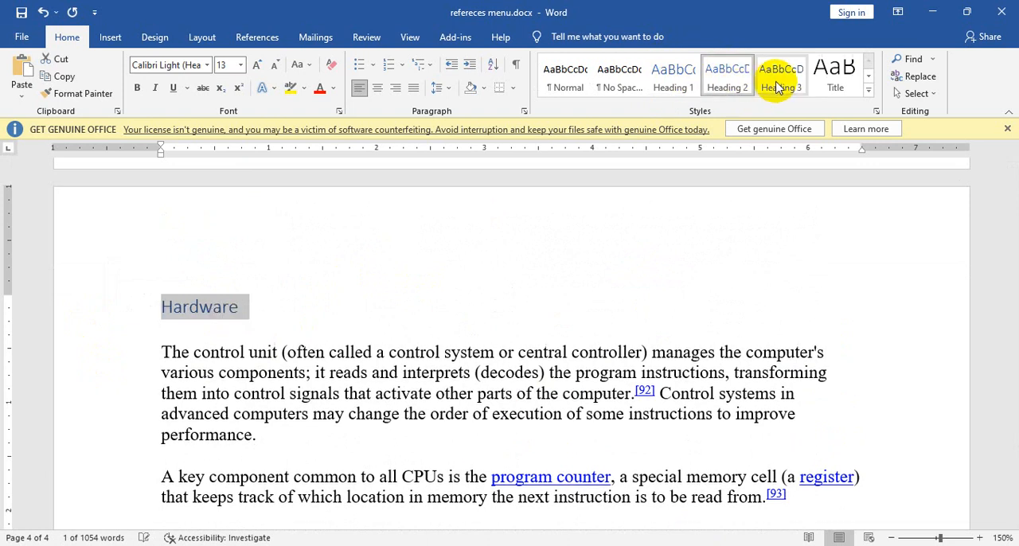
click(673, 83)
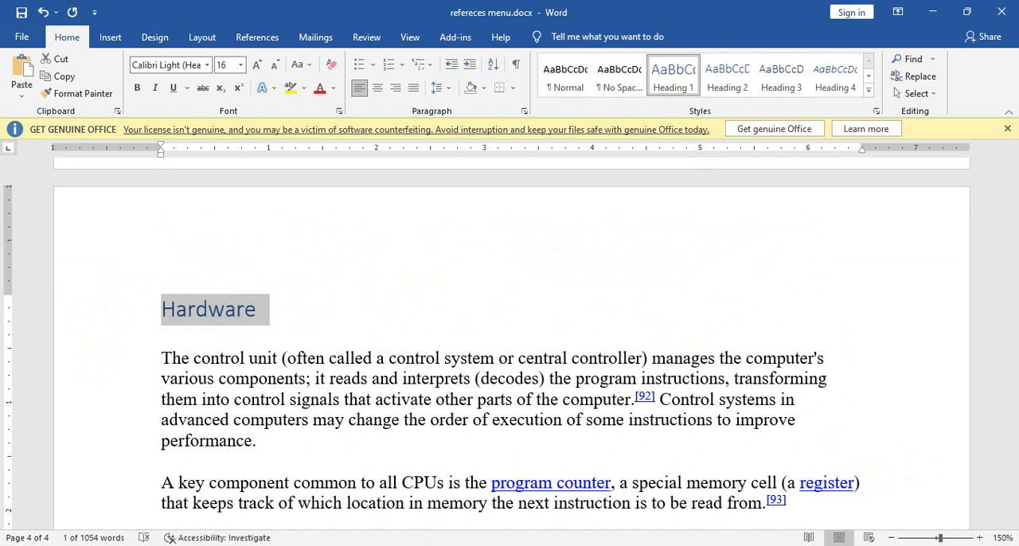
key(ctrl+s)
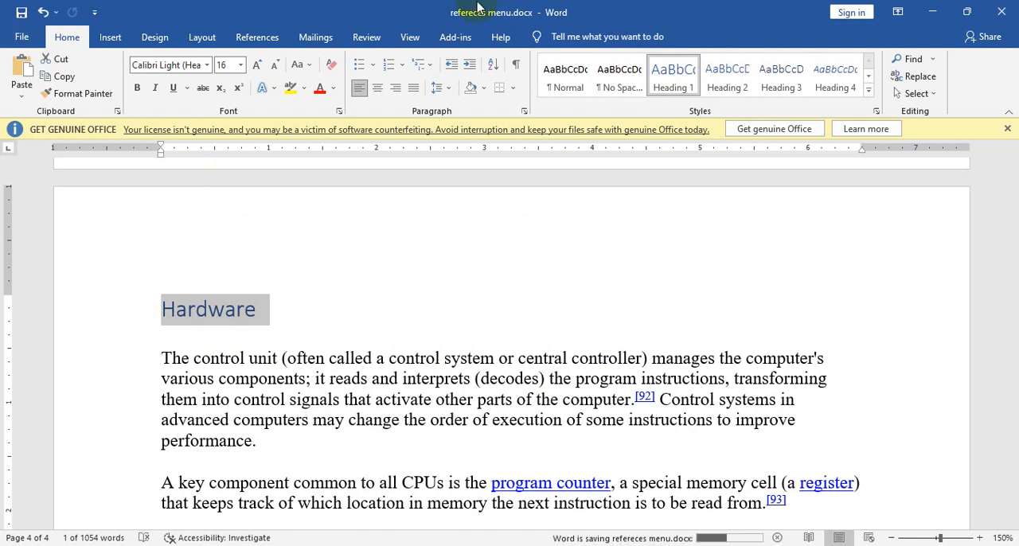
Step: Update the entire table of contents on the first page so it includes the Hardware heading
scroll(238, 321, up, 15)
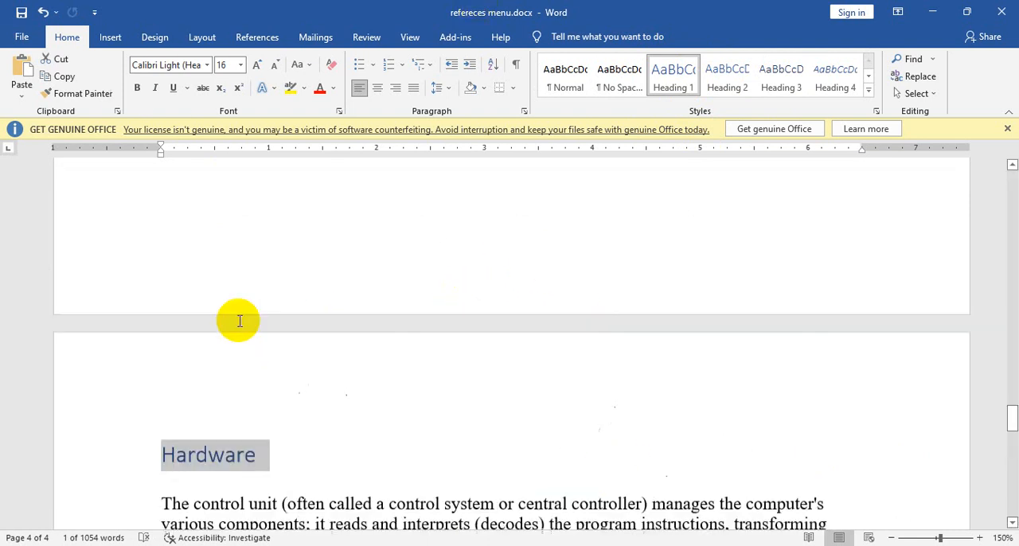
drag(1012, 360, 1010, 144)
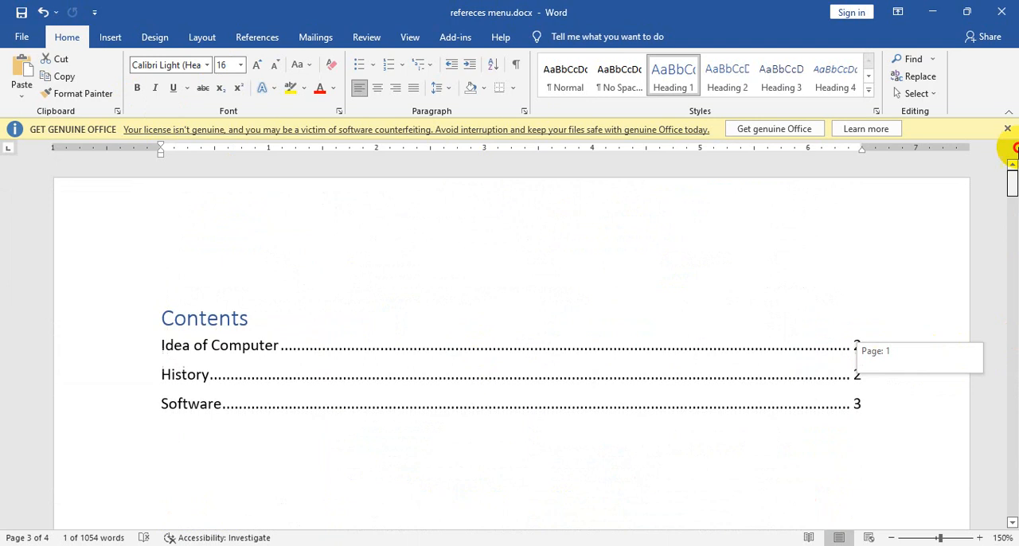
click(223, 401)
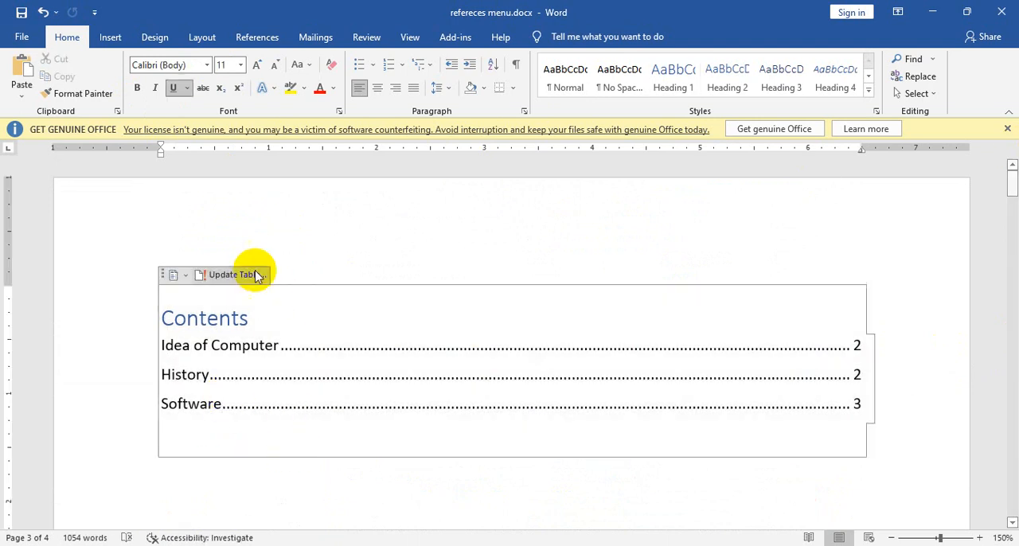
click(257, 36)
click(95, 82)
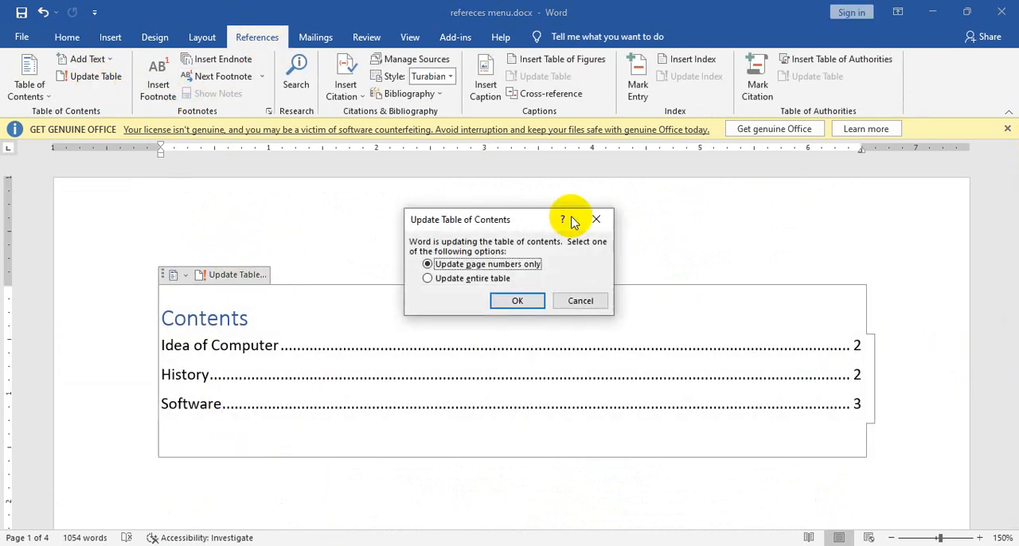
click(466, 279)
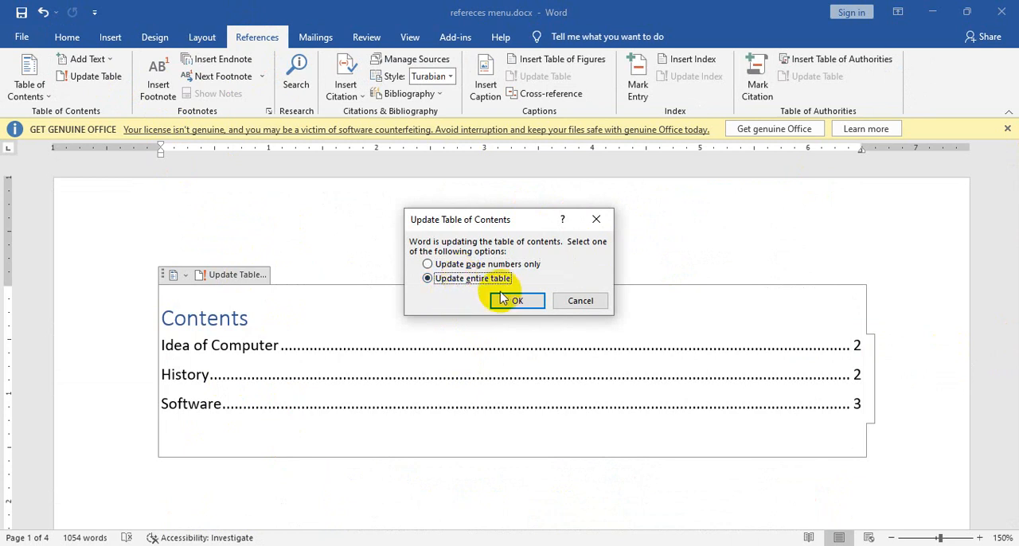
click(514, 299)
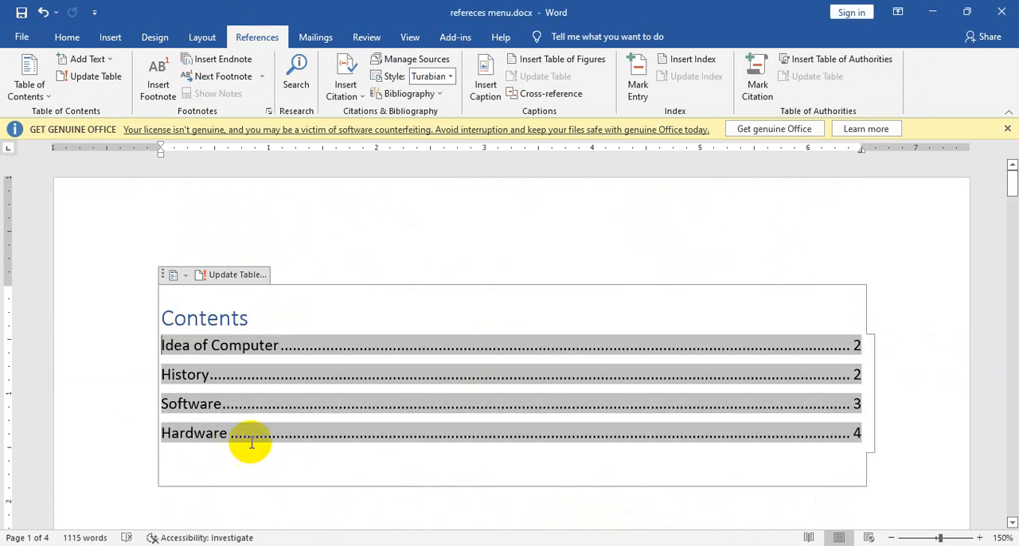
Step: Follow the Hardware entry in the table of contents to its section and look back at the Software section
click(233, 466)
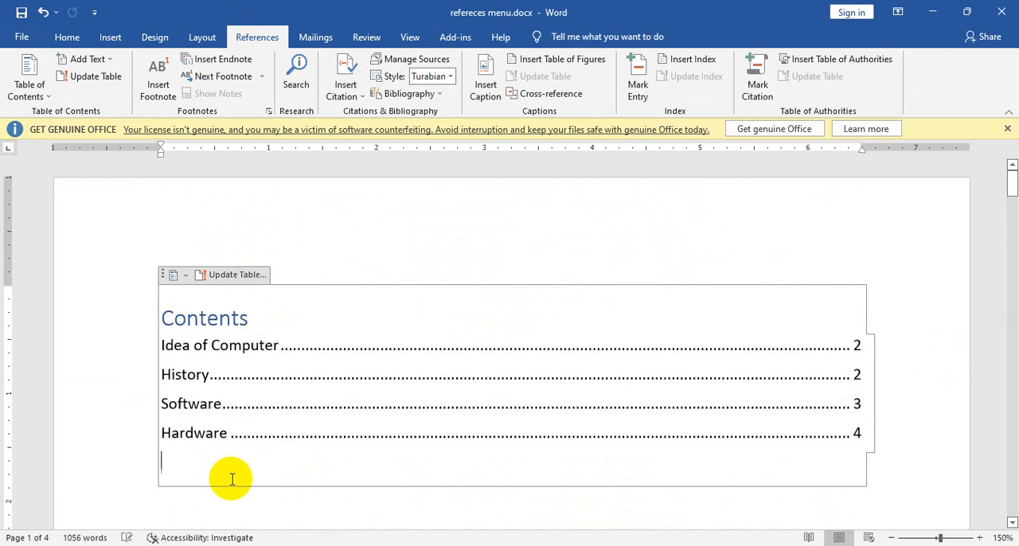
ctrl+click(192, 436)
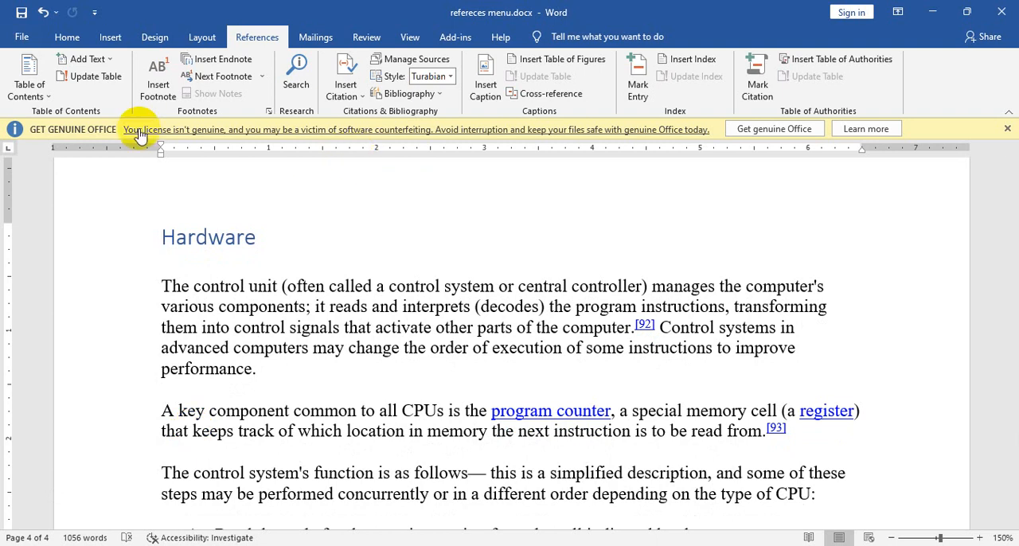
scroll(383, 308, up, 2)
scroll(383, 308, up, 5)
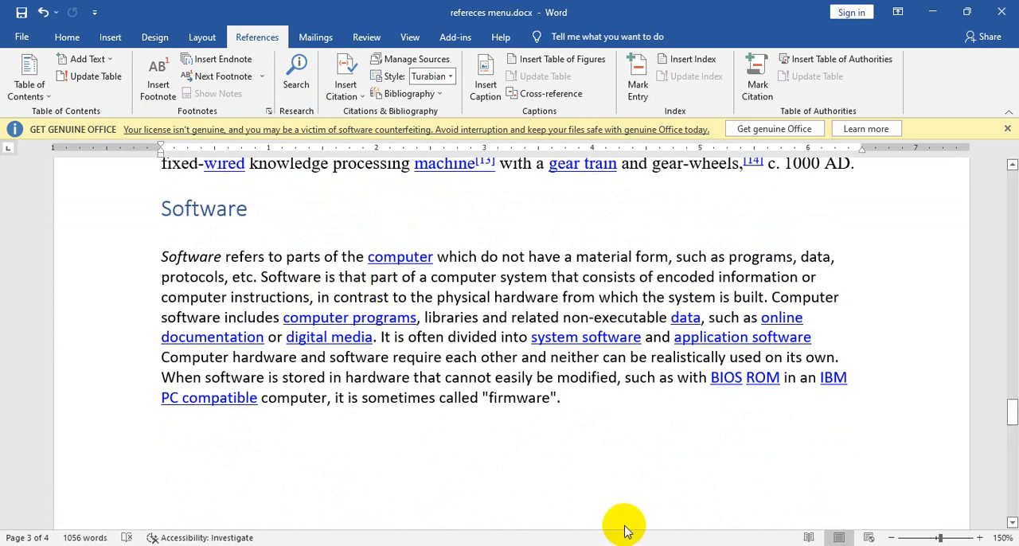
Step: Switch to Firefox, open a new tab and change text entry to Bengali, clearing the stray characters from the address bar
key(alt+Tab)
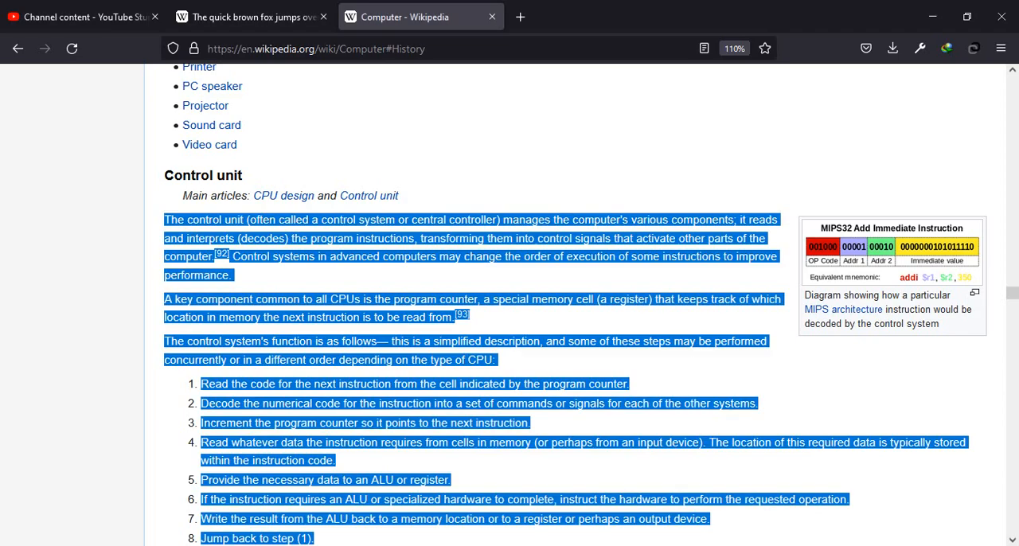
click(513, 31)
text(kd)
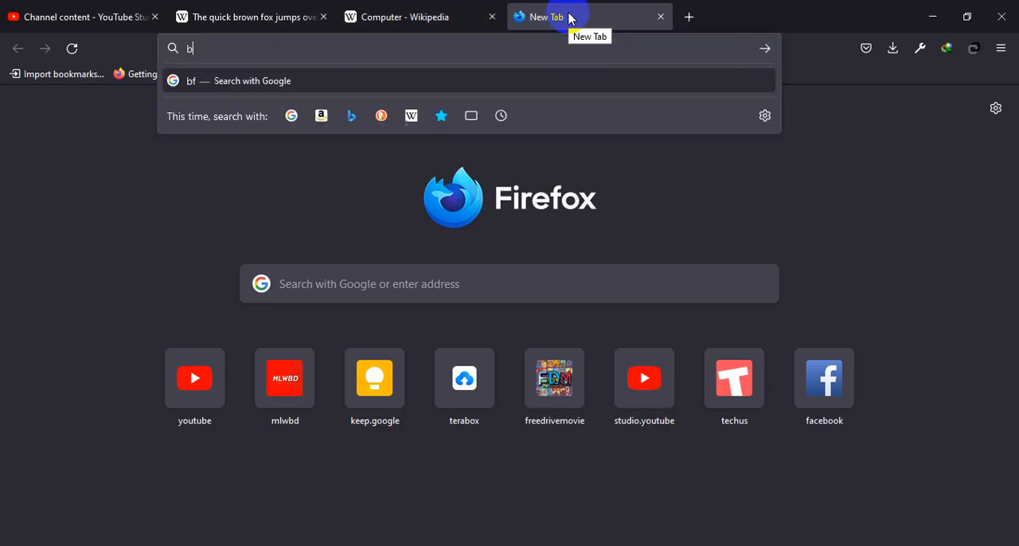
key(BackSpace)
key(BackSpace)
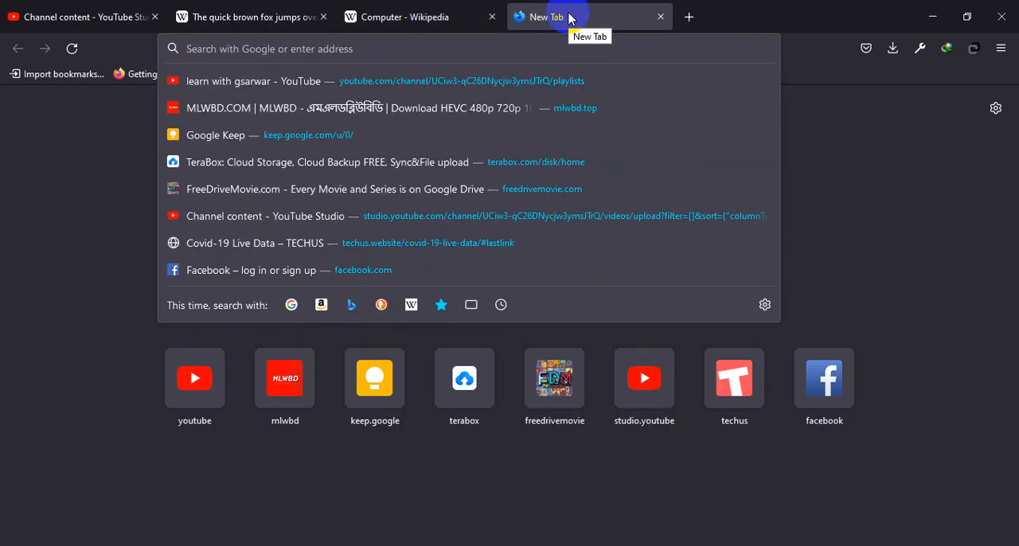
key(alt+s)
click(538, 7)
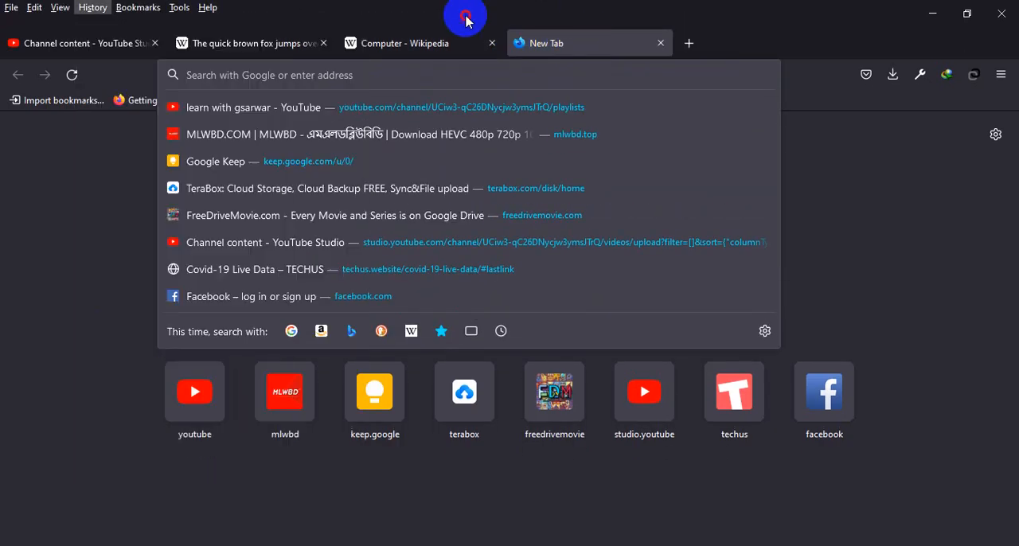
click(466, 19)
text(আ)
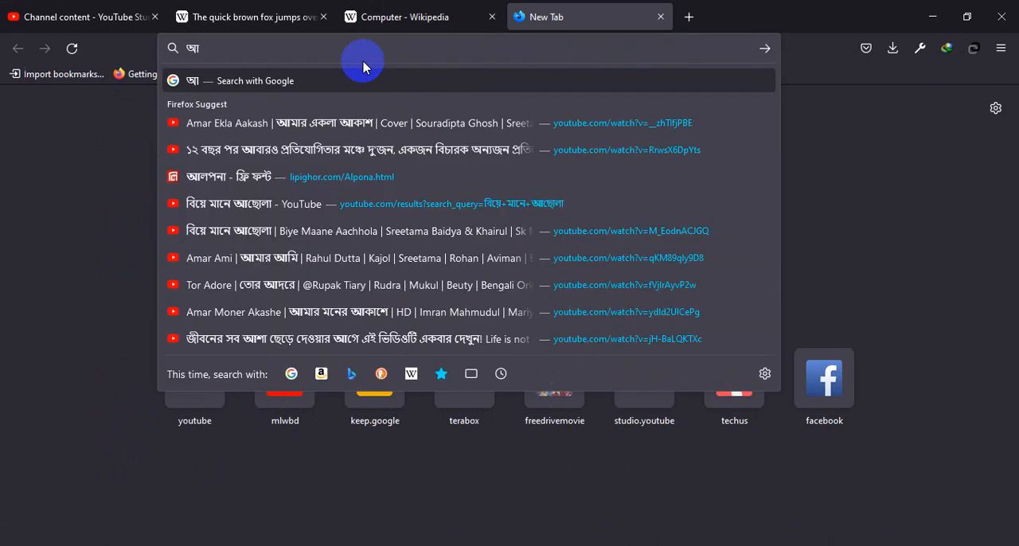
key(BackSpace)
Step: Enter the word বাংলা in the address bar, correcting the misspelled letters
text(বাংলা)
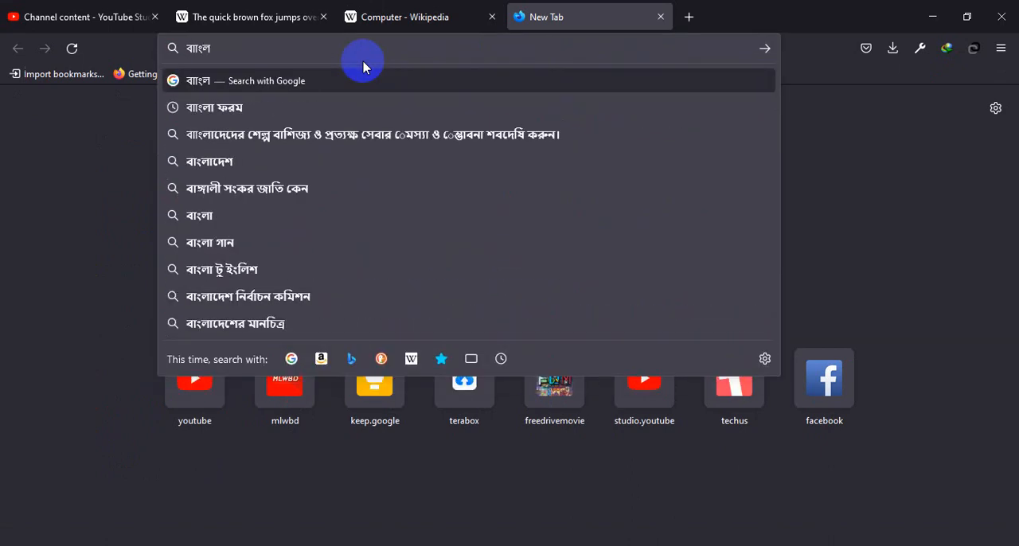
key(BackSpace)
key(BackSpace)
key(BackSpace)
text(ল)
key(BackSpace)
text(ংলা )
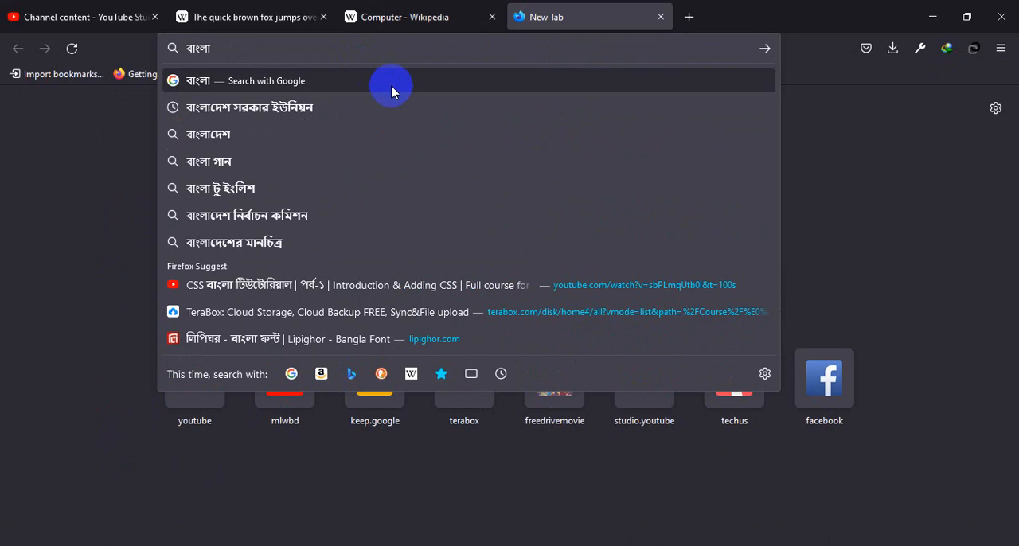
text(প)
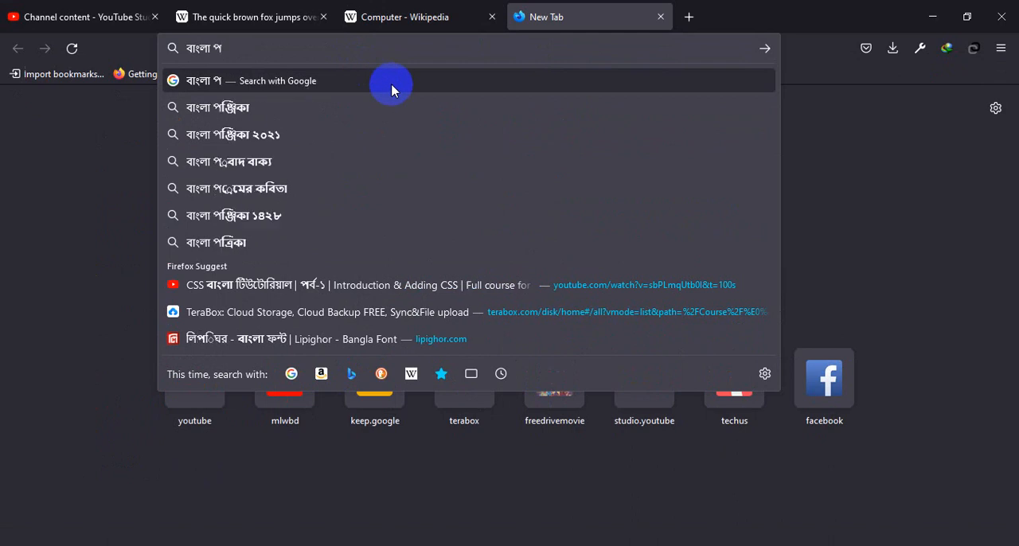
Step: Complete the query as বাংলা টাীকা and search Google for it
key(BackSpace)
text(ড)
key(BackSpace)
key(BackSpace)
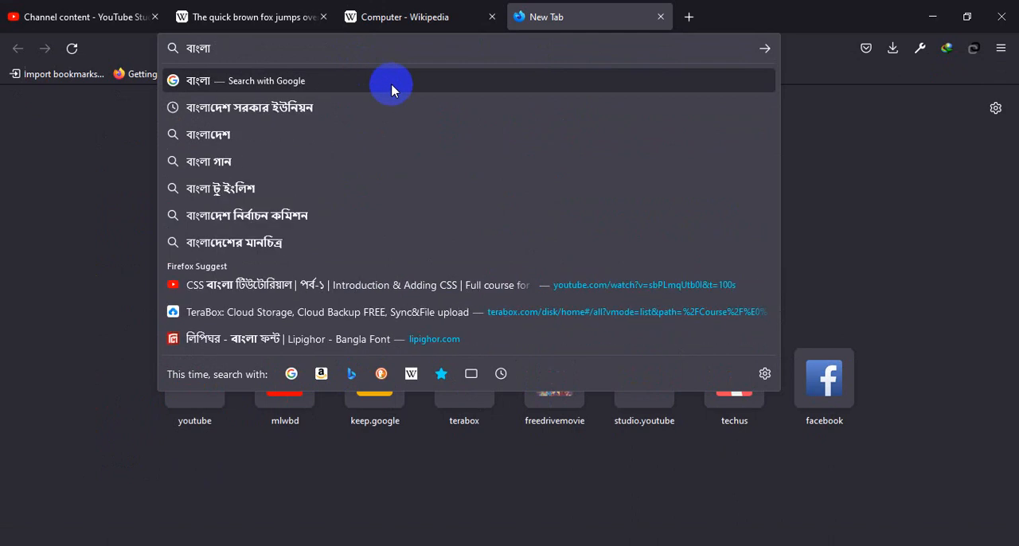
text(প)
key(BackSpace)
key(BackSpace)
text(টাকা)
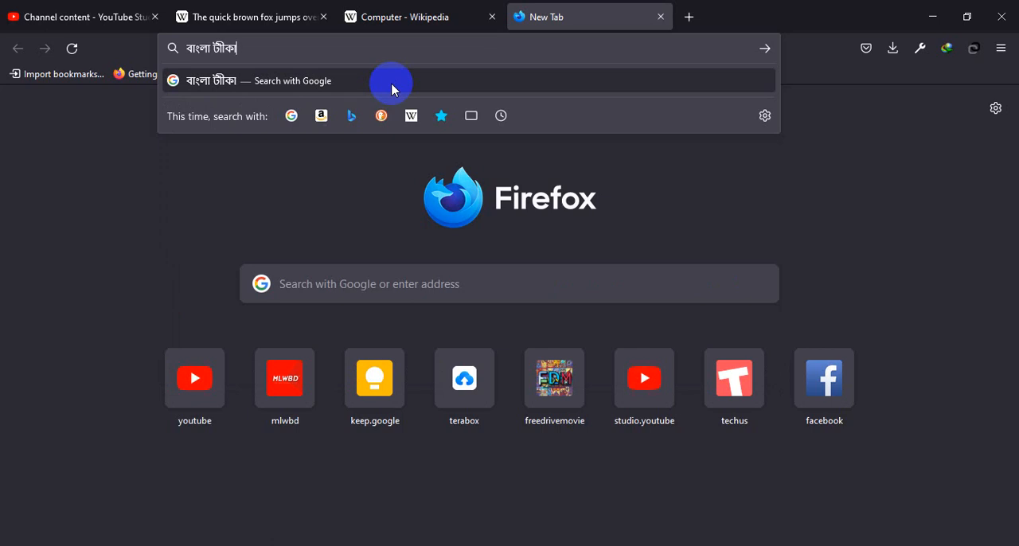
key(BackSpace)
click(392, 90)
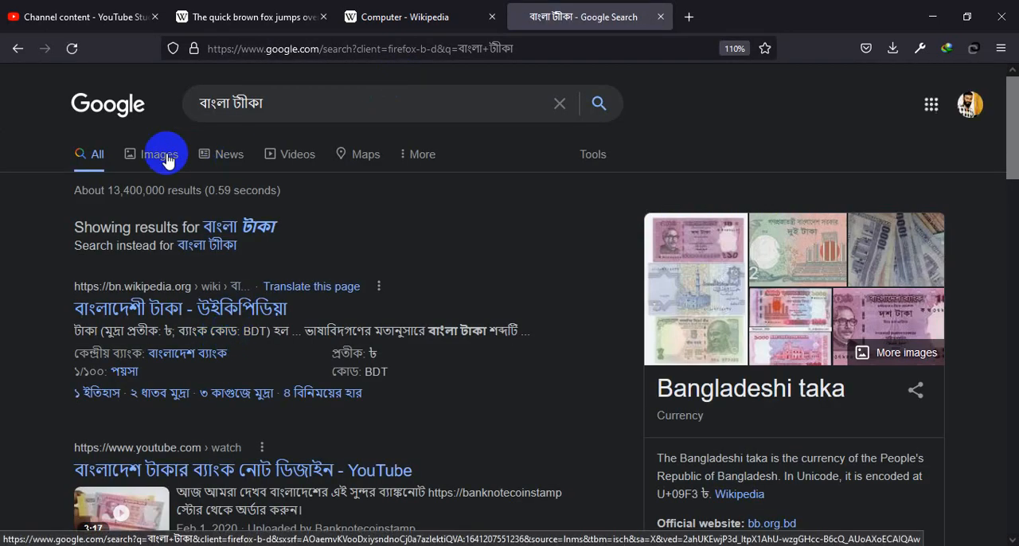
Step: Replace the second word of the Google query with বই so it reads বাংলা বই
click(231, 105)
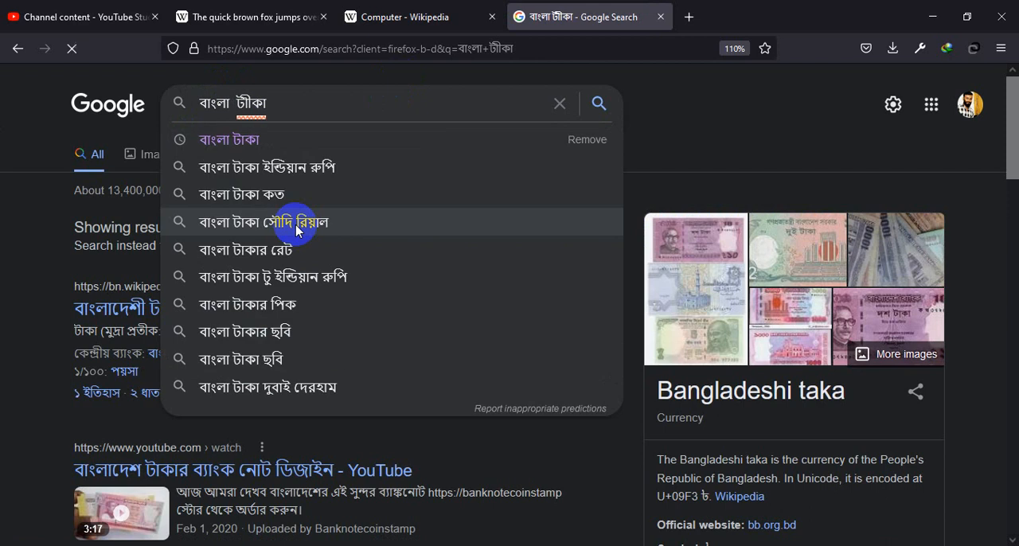
double_click(247, 104)
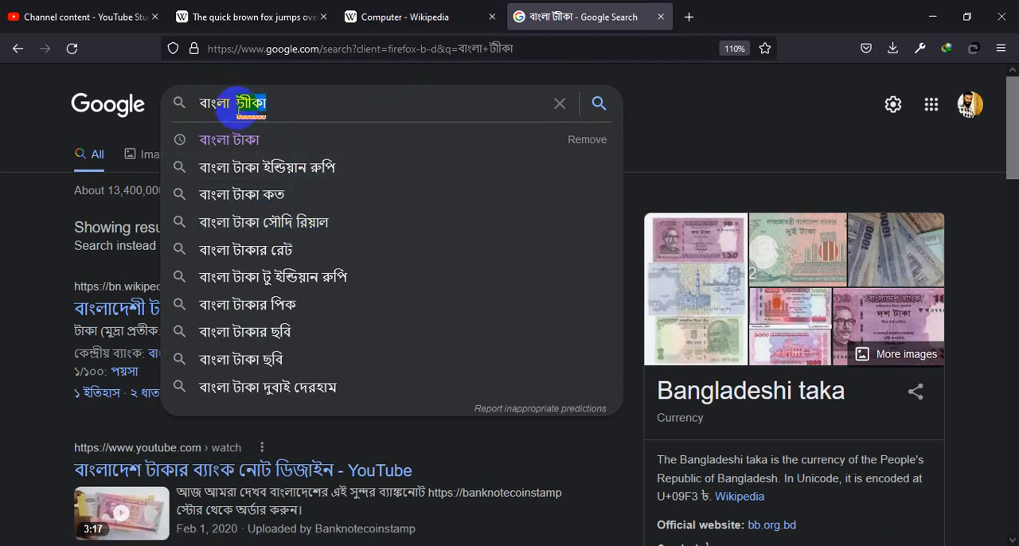
key(BackSpace)
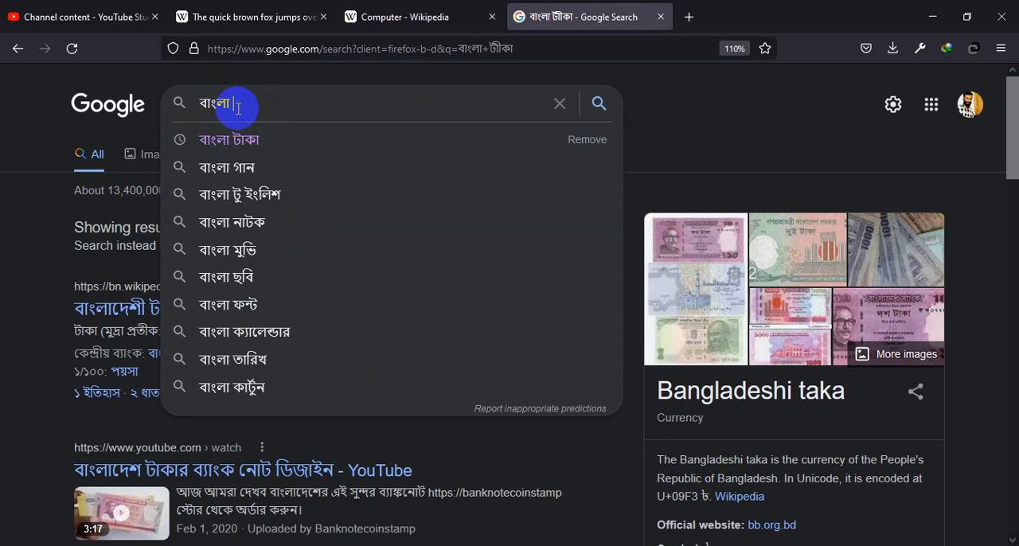
text(বই)
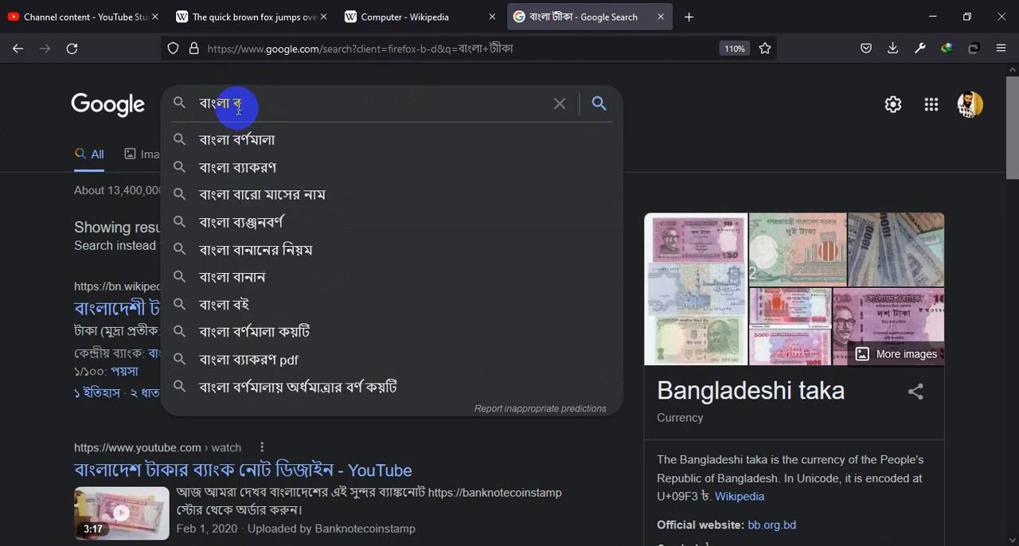
key(BackSpace)
text(্ে)
key(BackSpace)
key(BackSpace)
key(BackSpace)
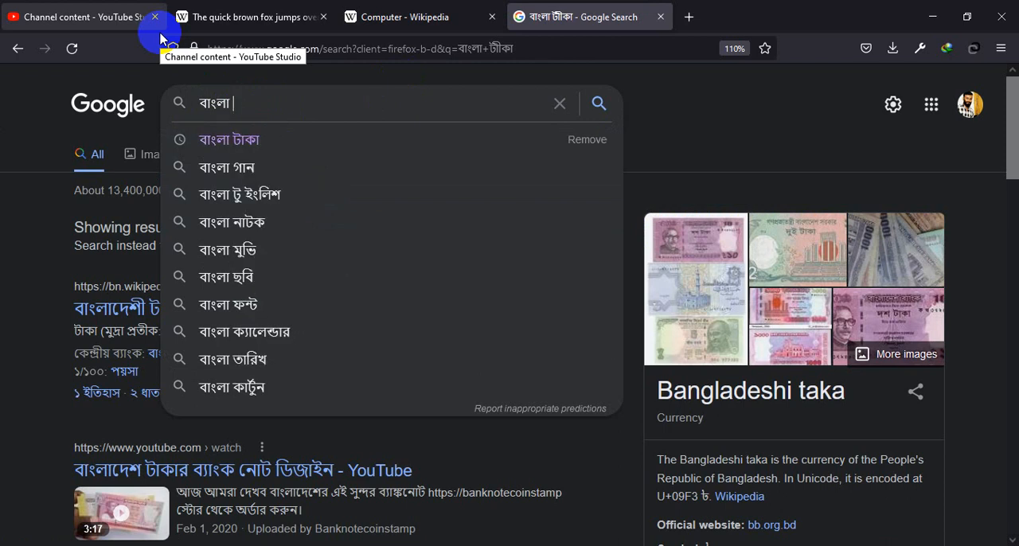
text(বিই)
key(BackSpace)
key(BackSpace)
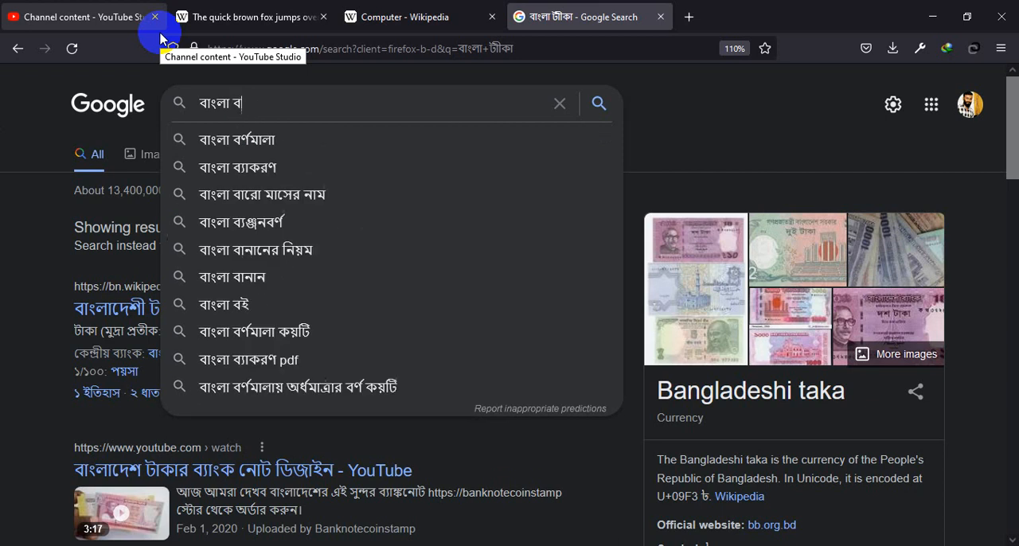
text(ই ই)
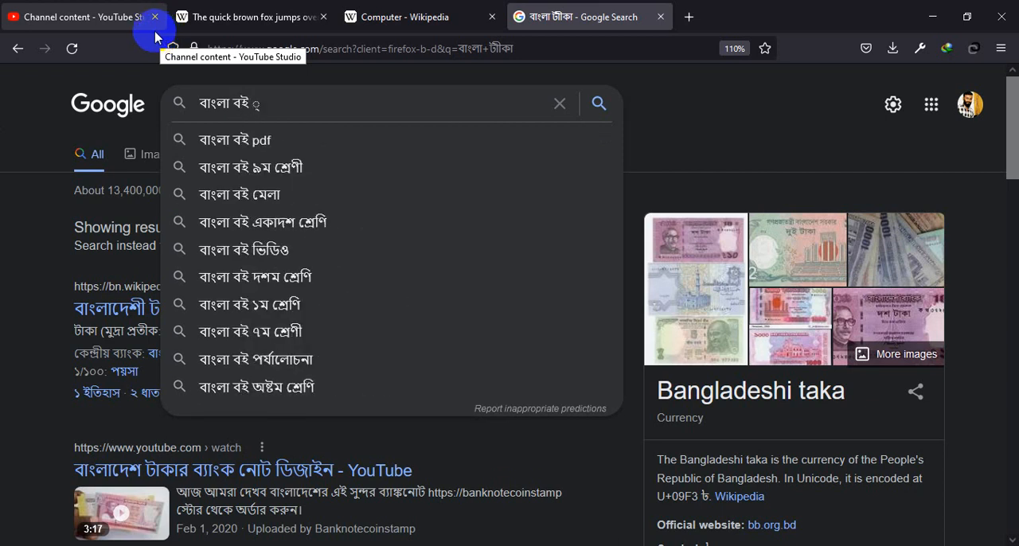
key(BackSpace)
text(উ্)
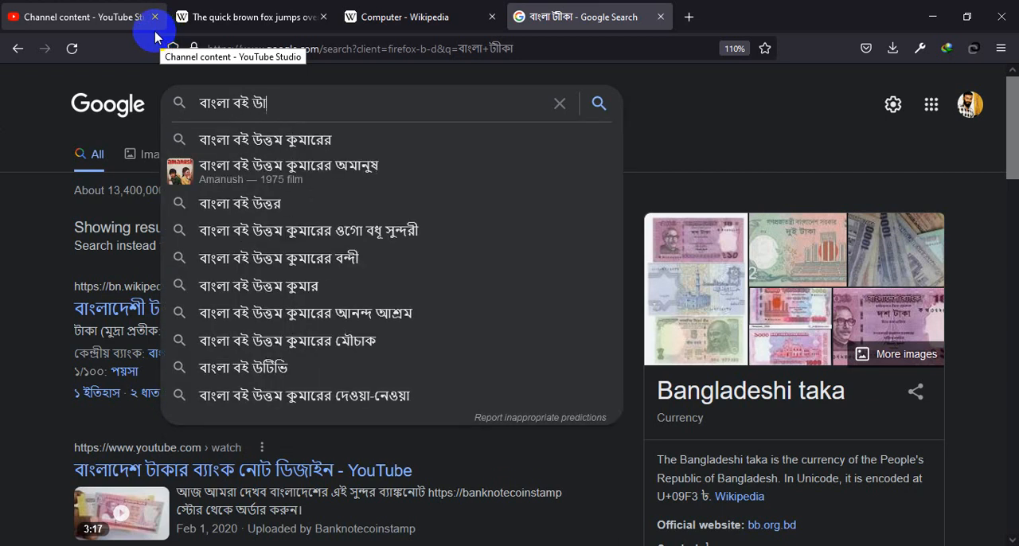
text(ঁ)
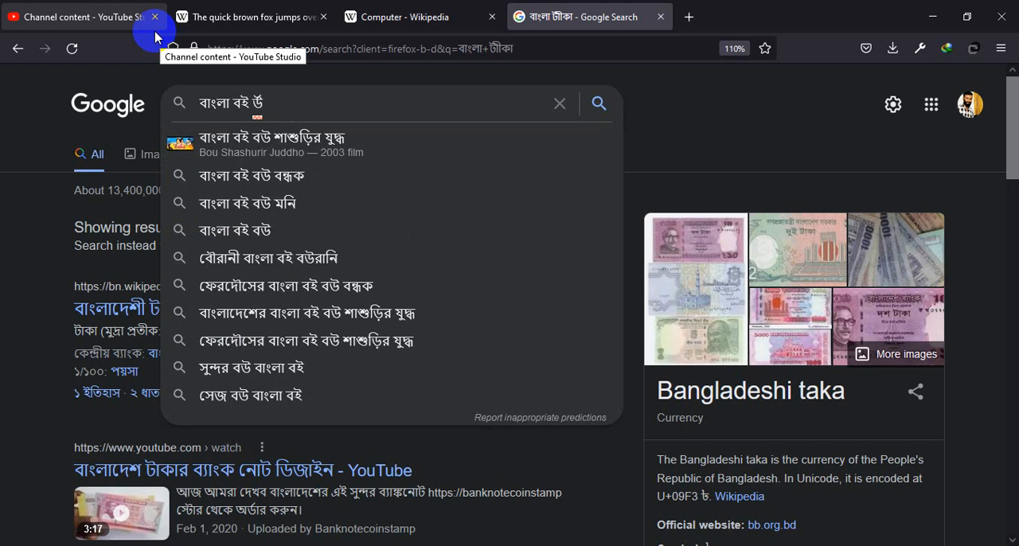
key(BackSpace)
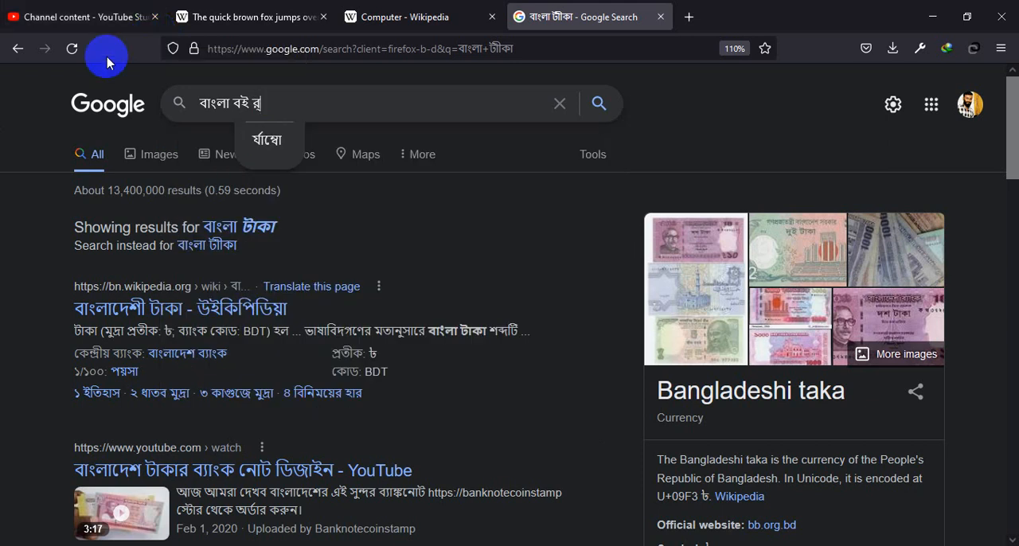
key(BackSpace)
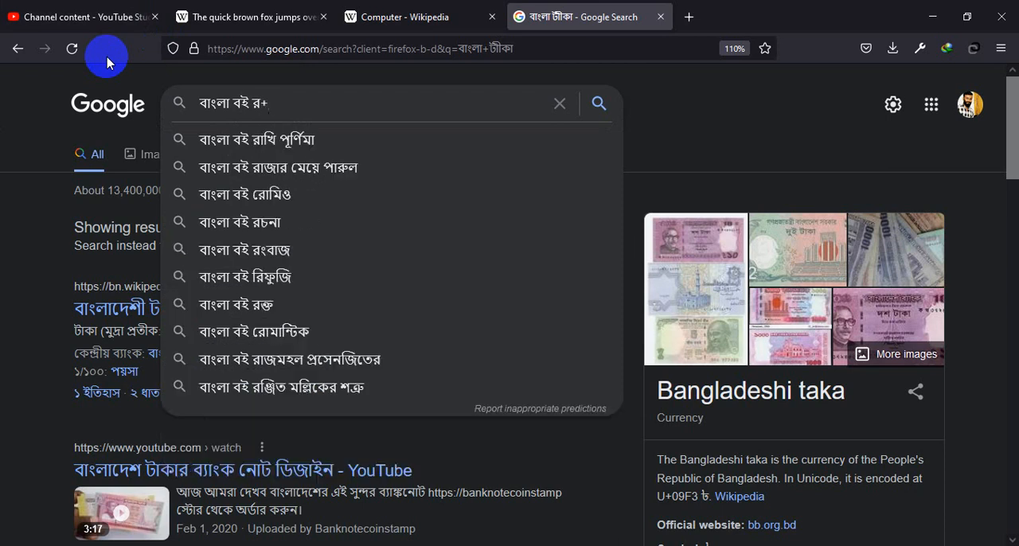
key(BackSpace)
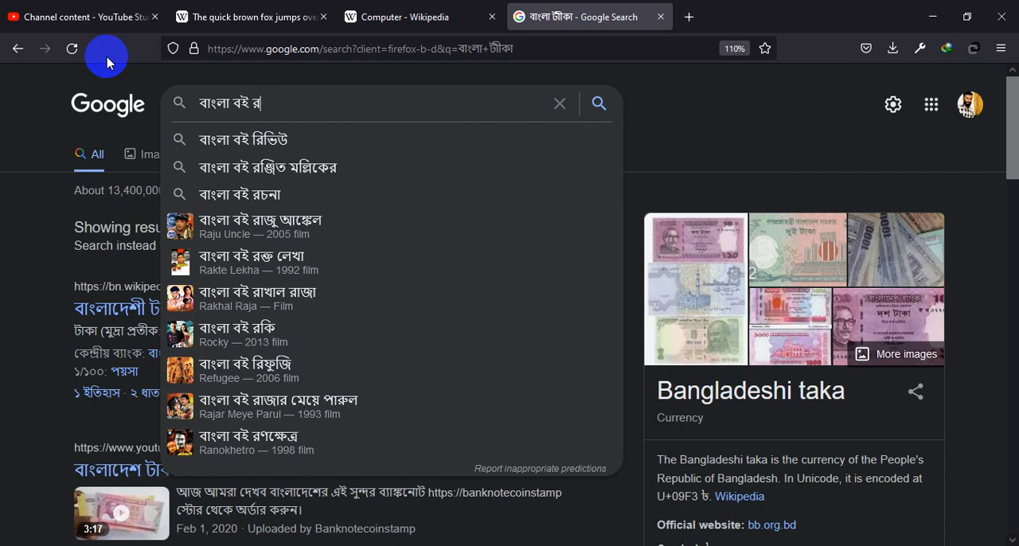
key(BackSpace)
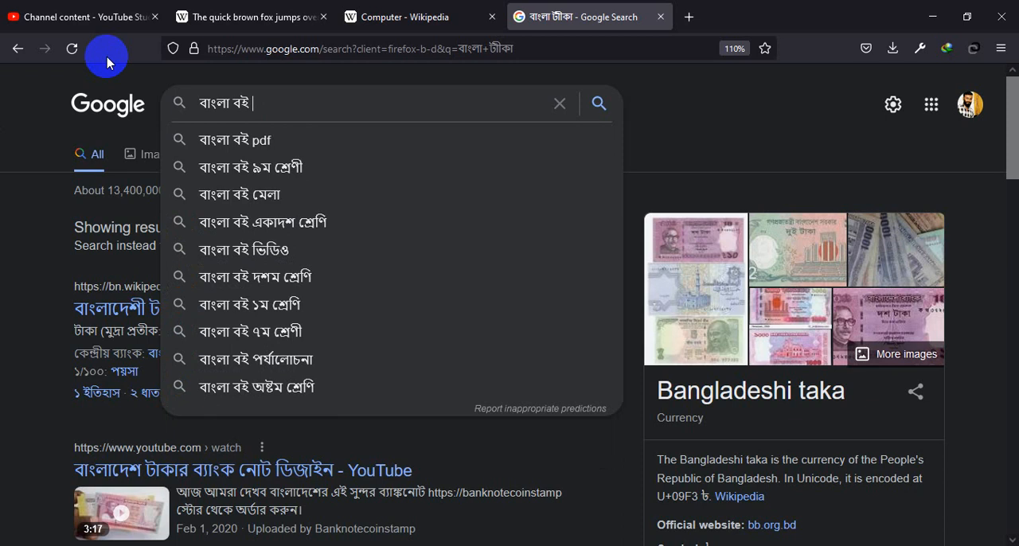
Step: Switch text entry back to English, extend the query to বাংলা বই sourse and run the search
key(alt+s)
click(428, 8)
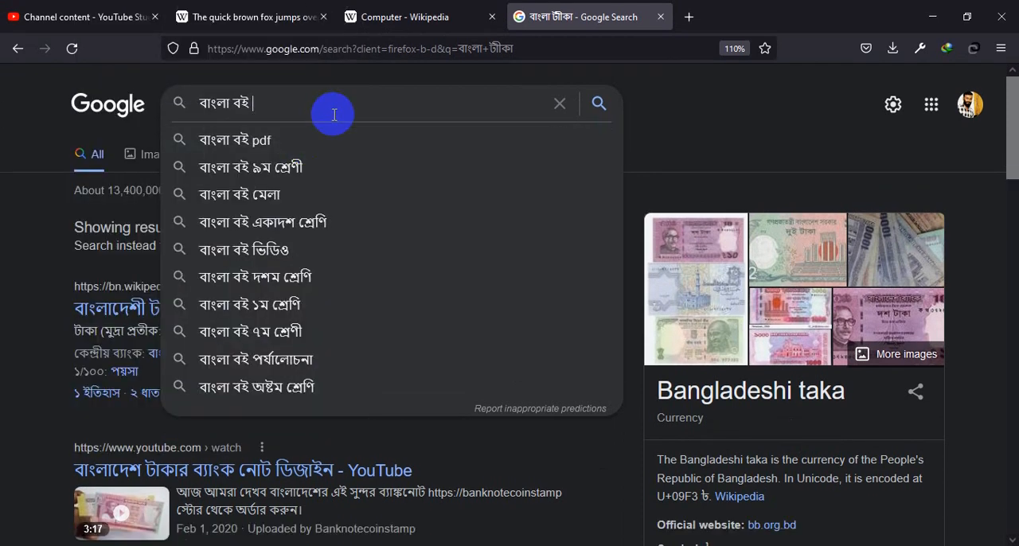
text(s)
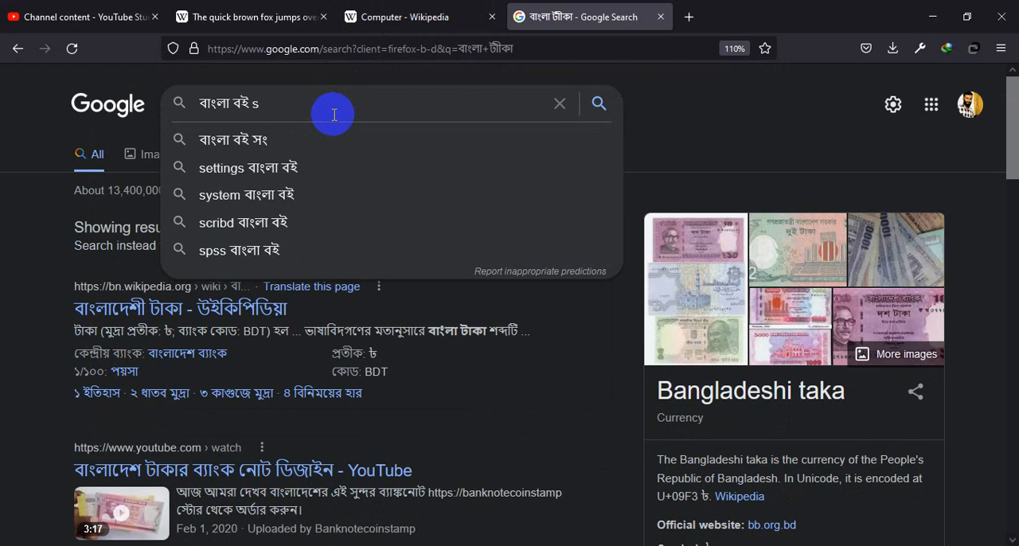
text(ourse)
key(Return)
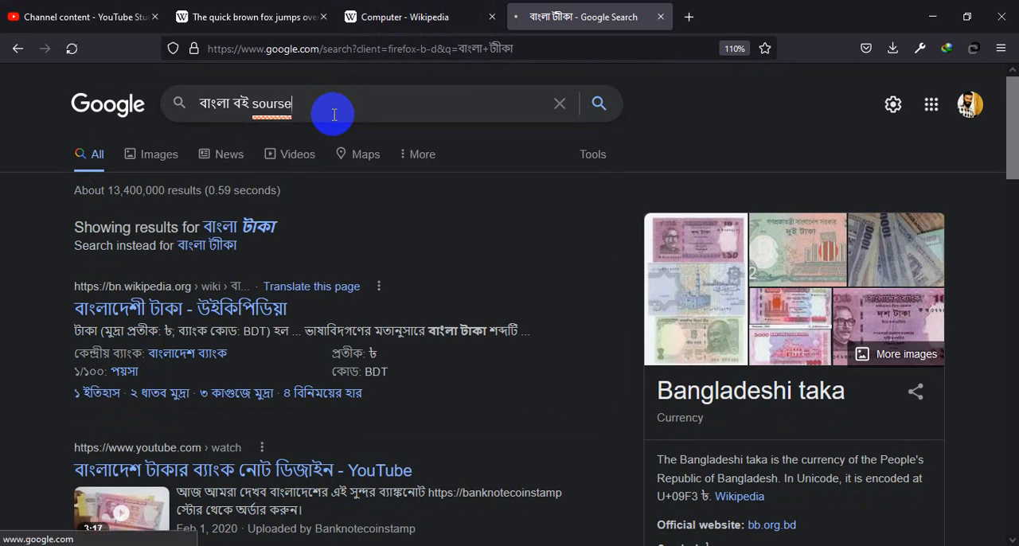
Step: Show the image results for বাংলা বই sourse and look through them for scanned Bengali book pages
click(155, 157)
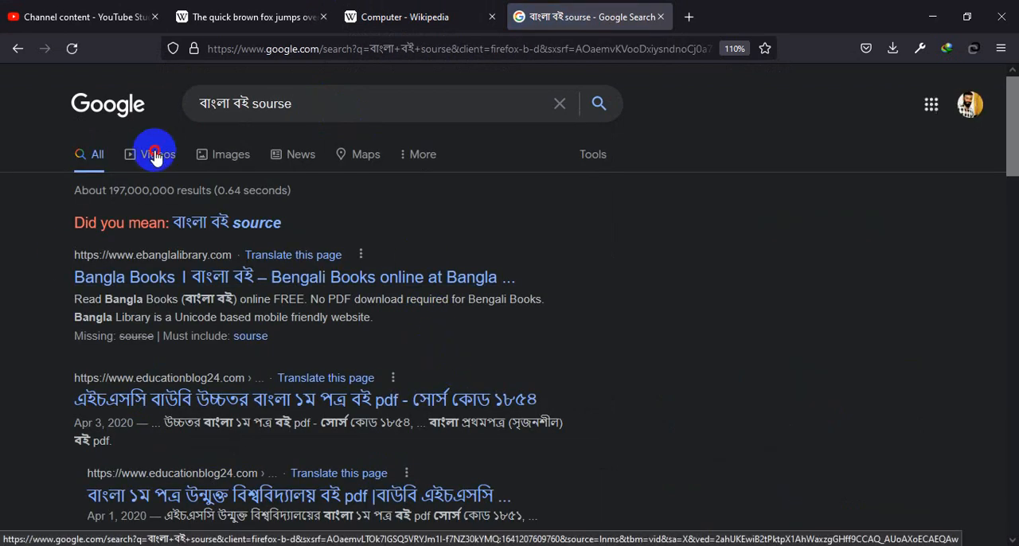
click(297, 164)
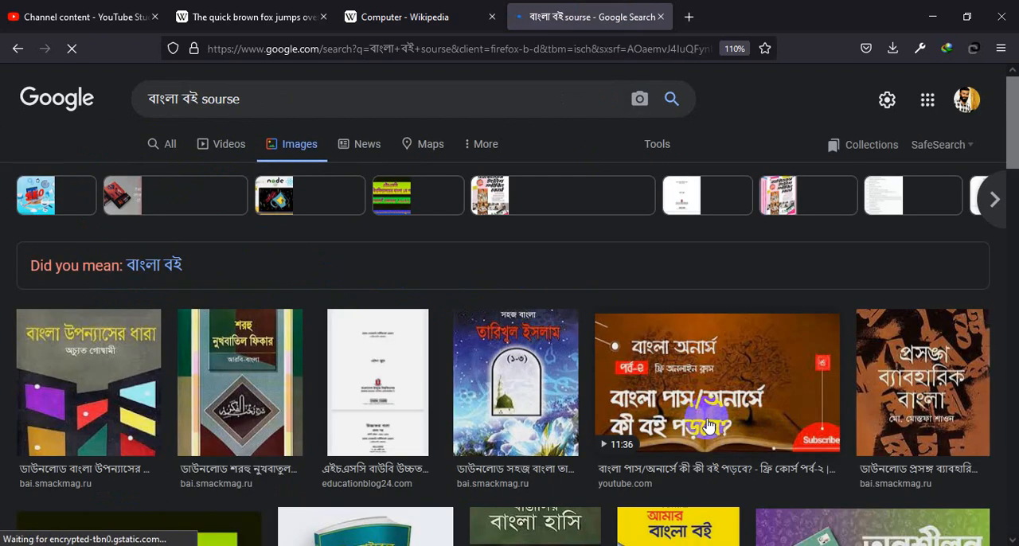
scroll(721, 454, down, 3)
scroll(705, 424, down, 12)
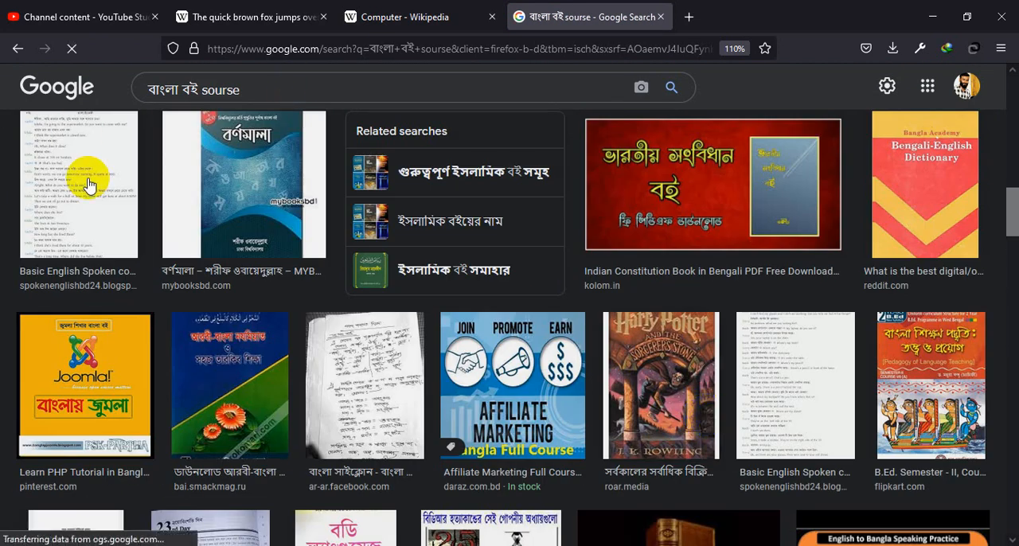
scroll(790, 394, down, 5)
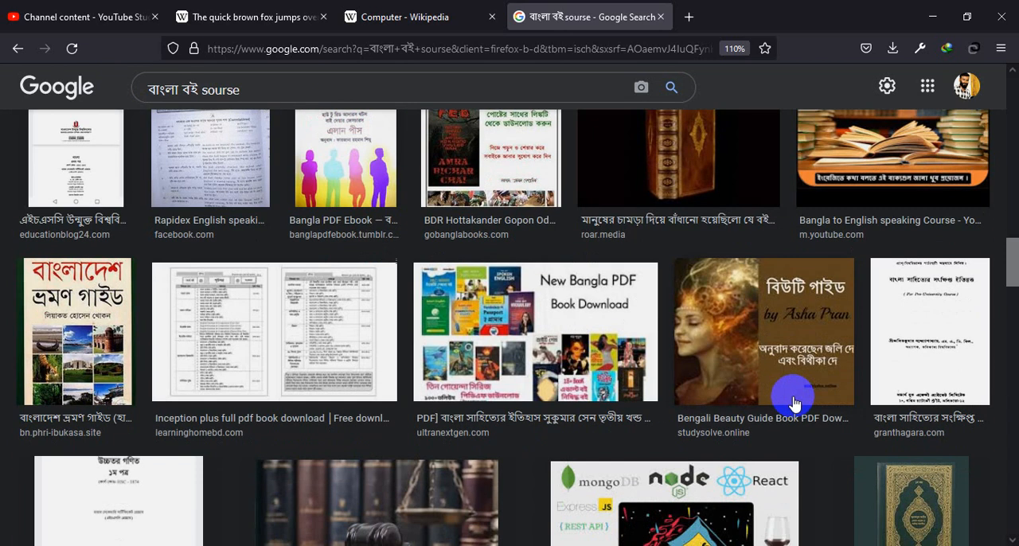
Step: Open the Inception plus contents-page result and the Rapidex English speaking page result in separate new tabs
right_click(298, 347)
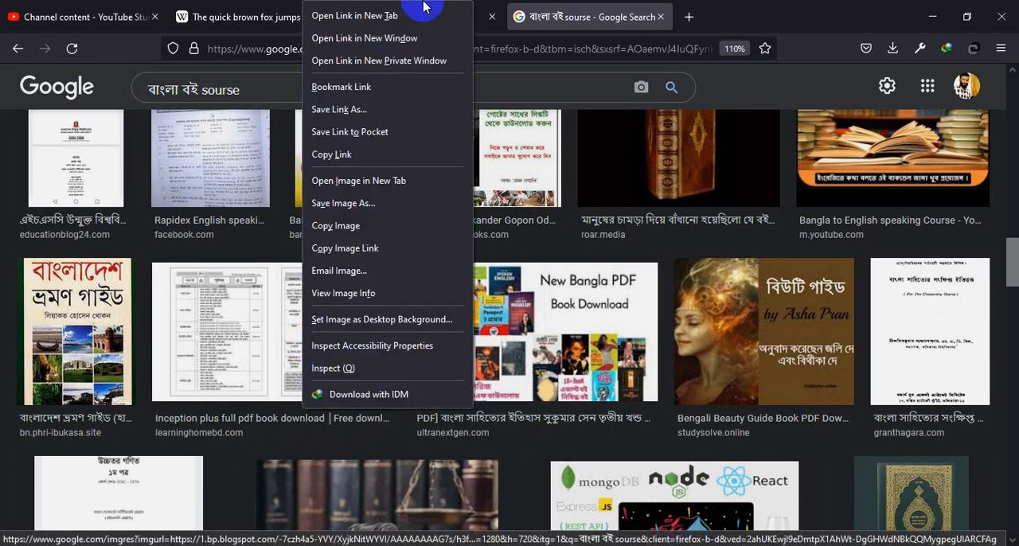
click(350, 16)
right_click(199, 169)
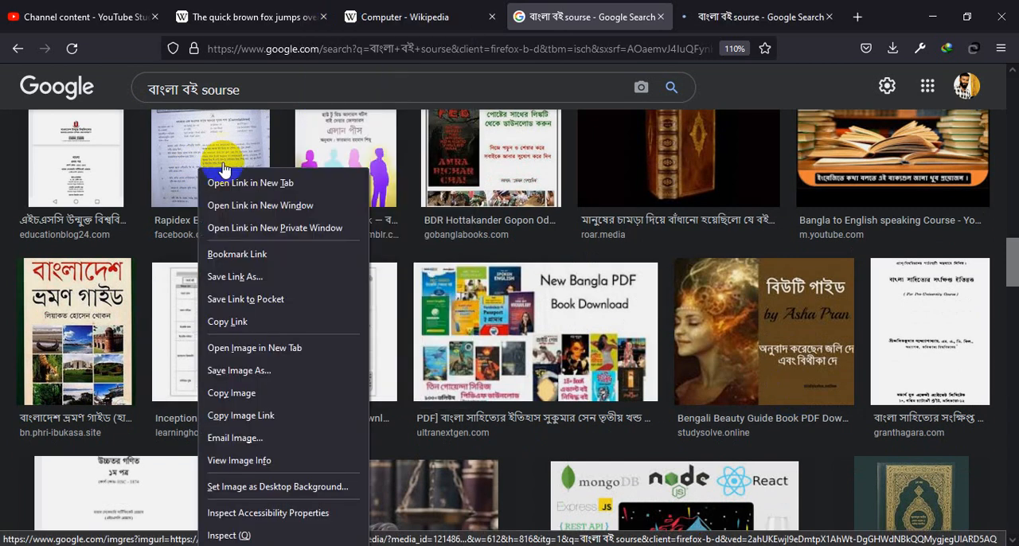
click(237, 183)
Step: Look through the remaining image results for a Bengali book page that shows source notes
scroll(278, 287, down, 10)
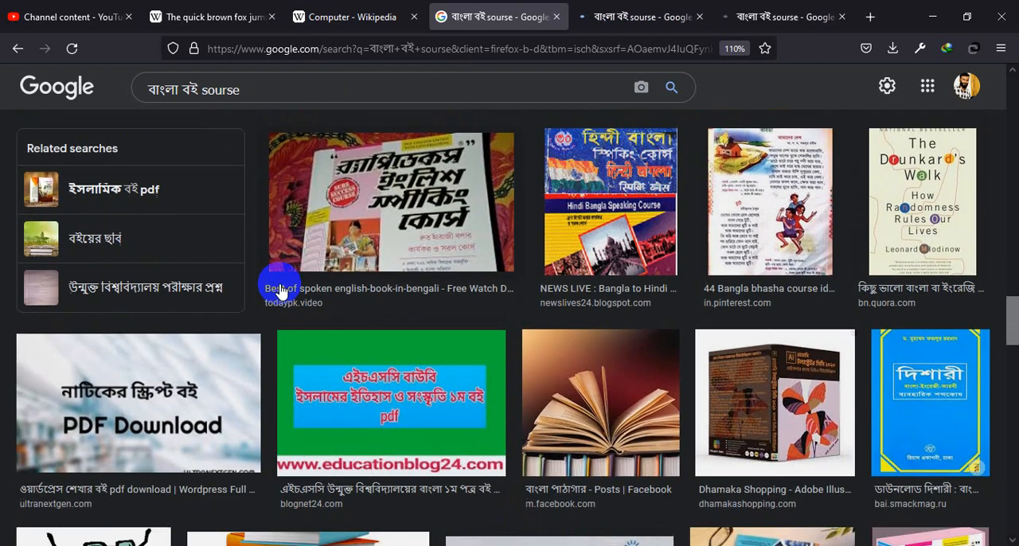
scroll(318, 297, down, 5)
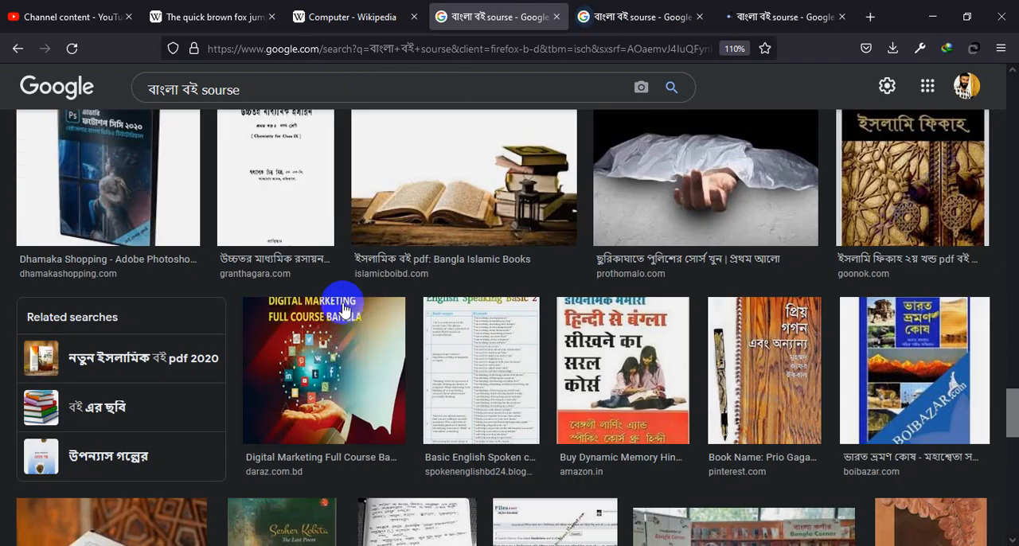
scroll(780, 403, down, 5)
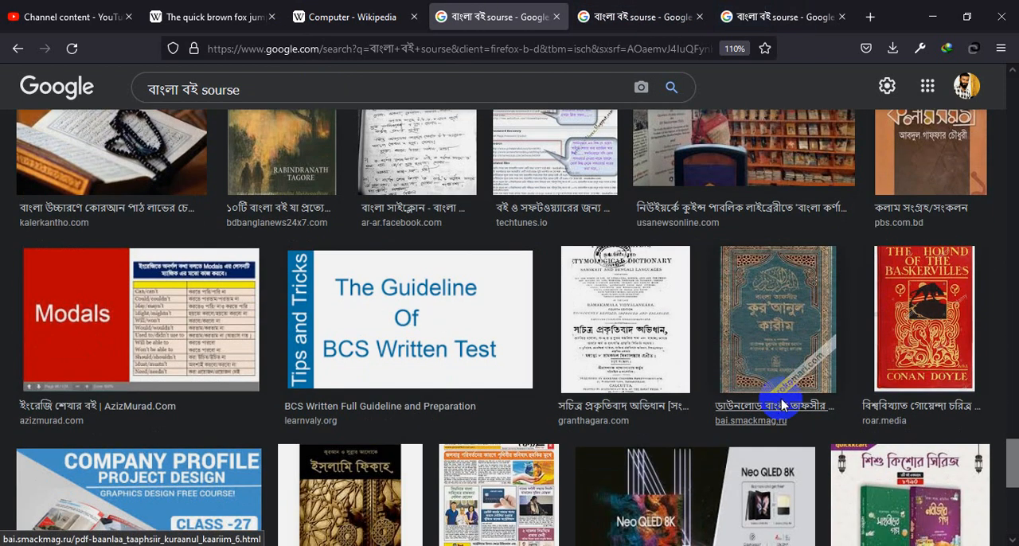
scroll(645, 378, down, 5)
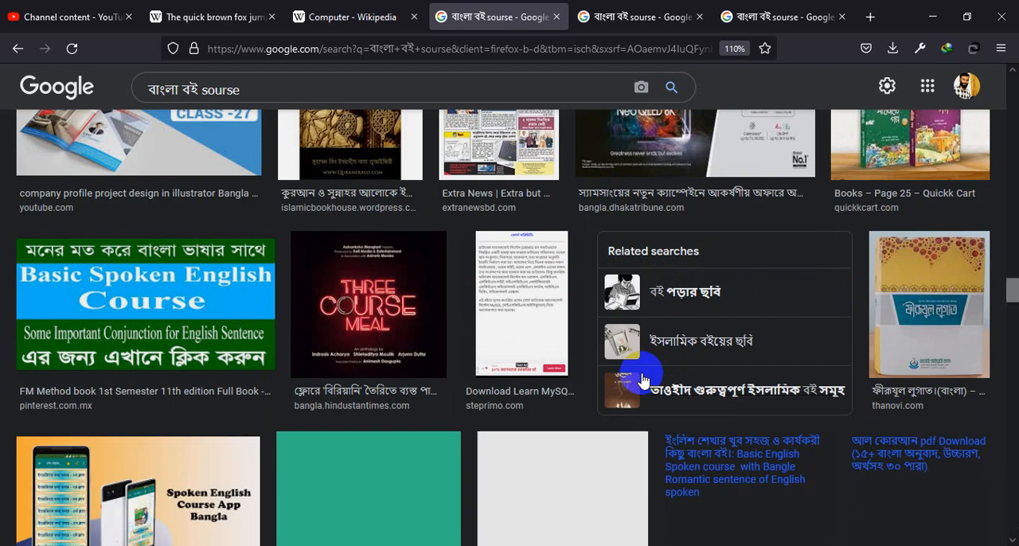
scroll(660, 383, down, 6)
scroll(661, 383, up, 3)
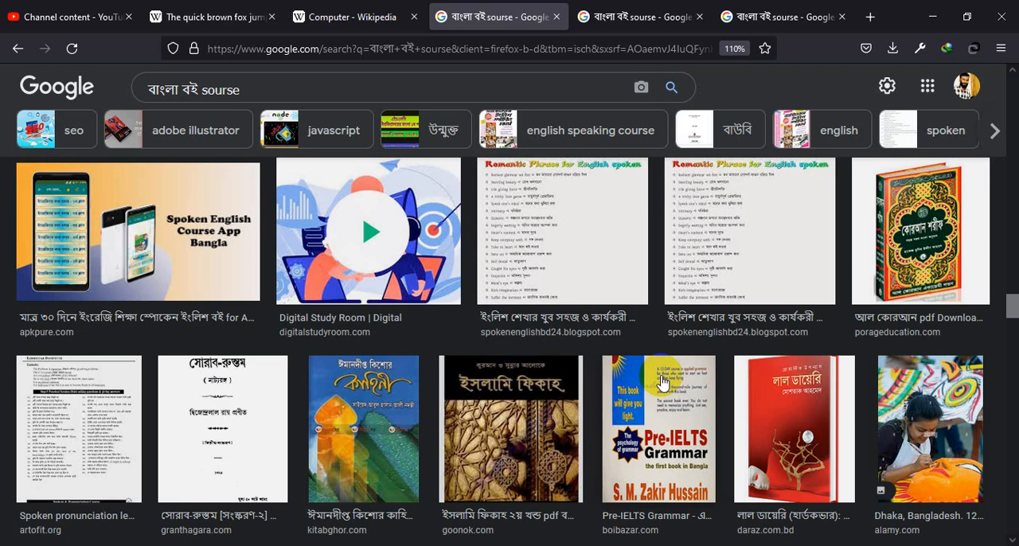
scroll(664, 382, down, 3)
scroll(665, 383, down, 2)
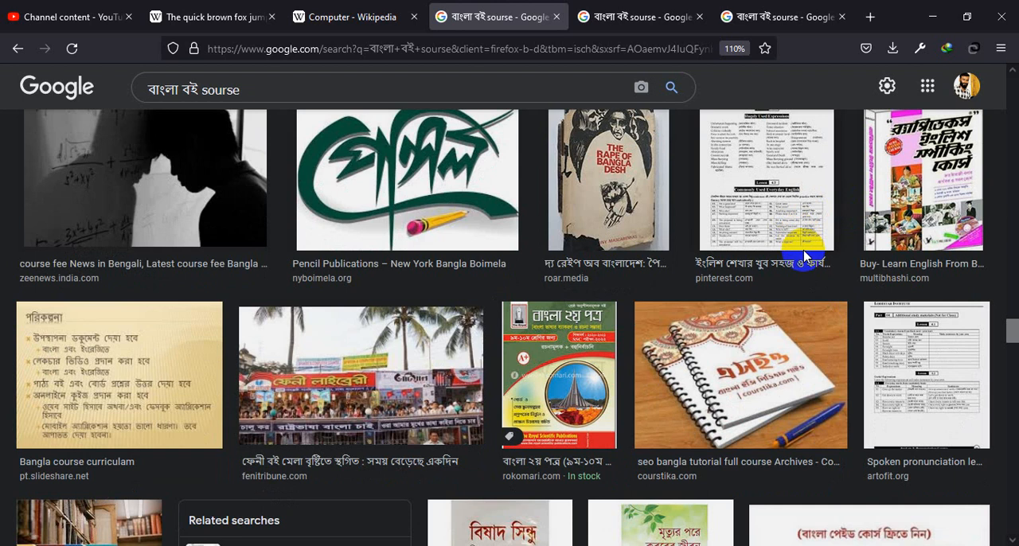
scroll(807, 265, down, 2)
scroll(780, 355, up, 2)
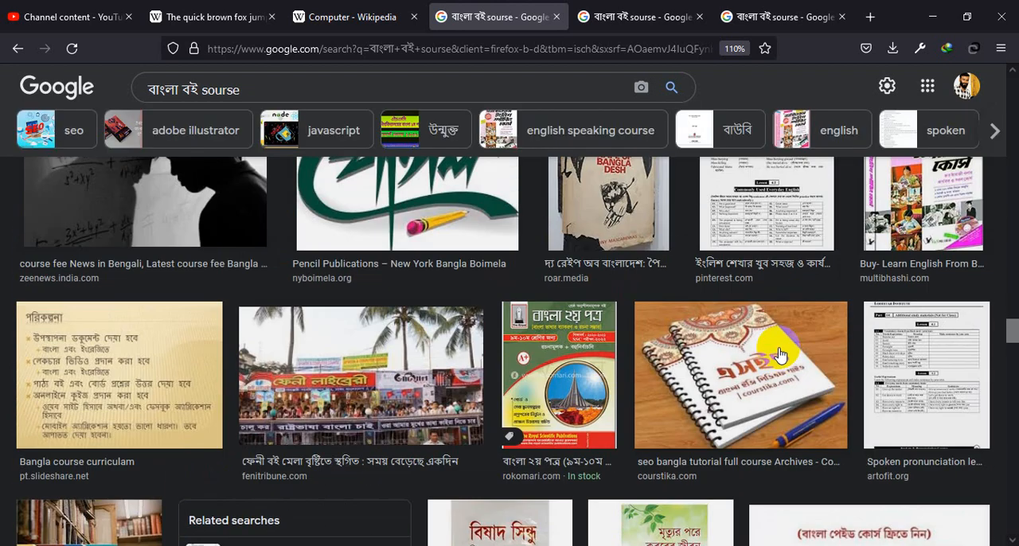
scroll(780, 355, up, 1)
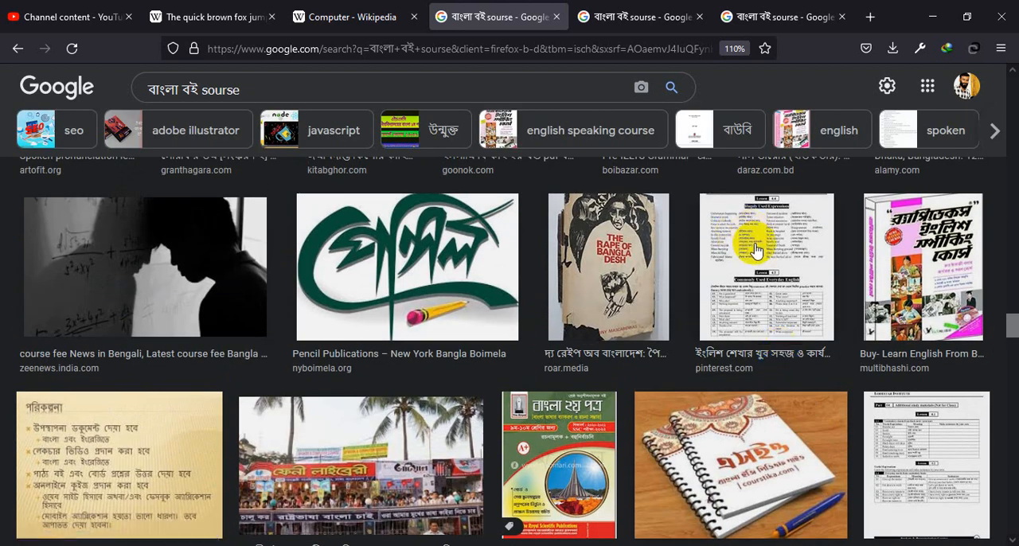
scroll(751, 246, down, 4)
scroll(747, 271, down, 10)
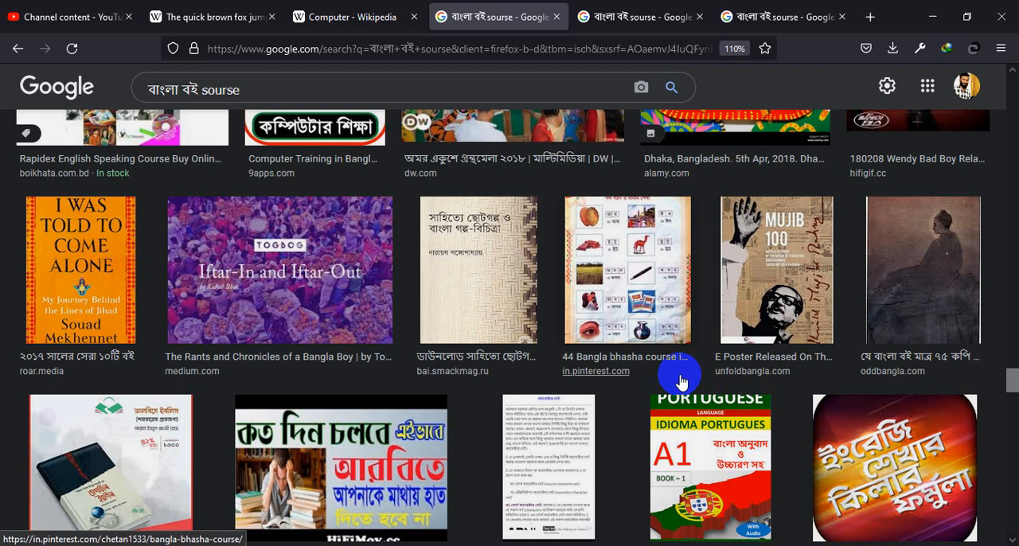
scroll(681, 383, down, 10)
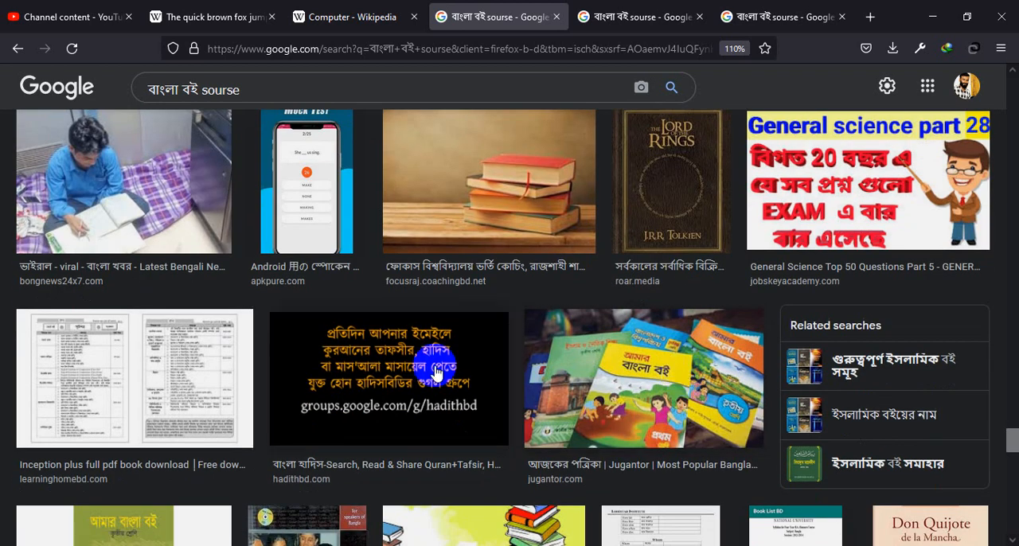
Step: Examine the Inception plus preview and its related images, and open the Hindi geography notes result in a new tab
click(631, 16)
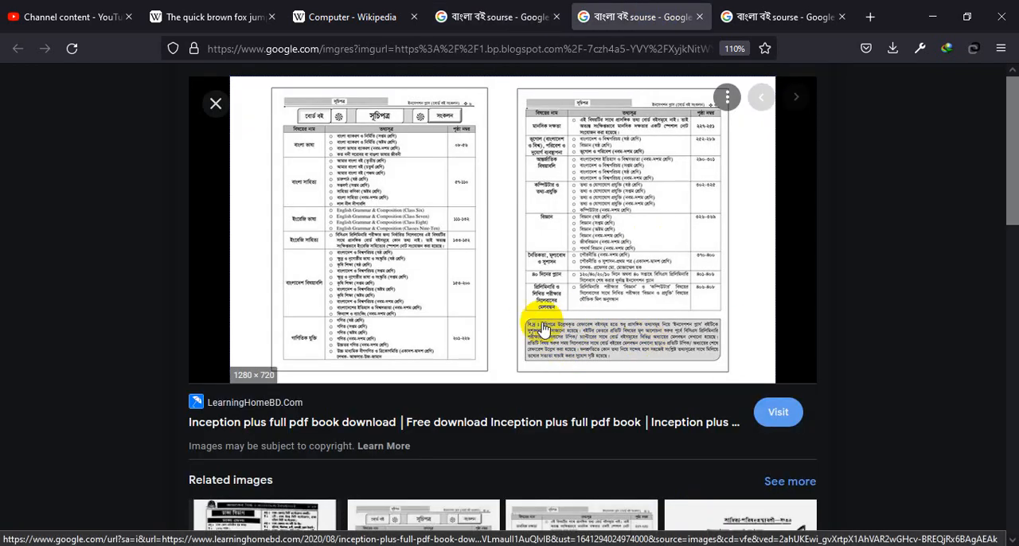
scroll(627, 348, down, 5)
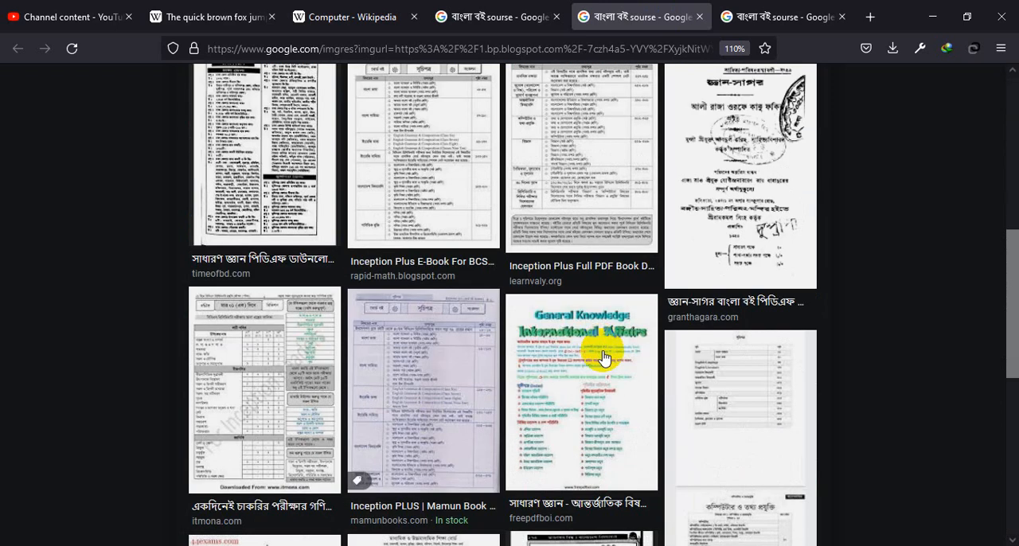
scroll(715, 348, down, 3)
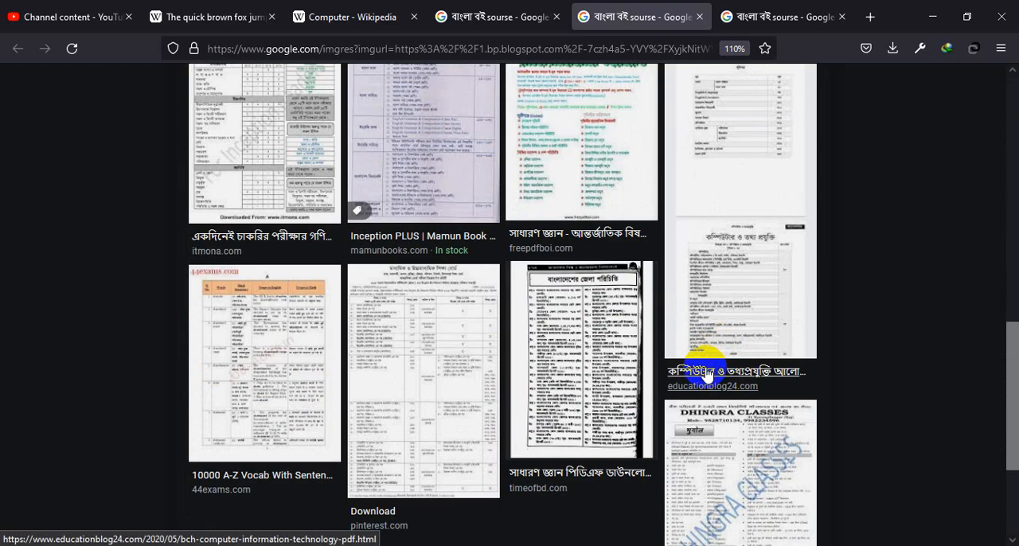
scroll(706, 374, down, 3)
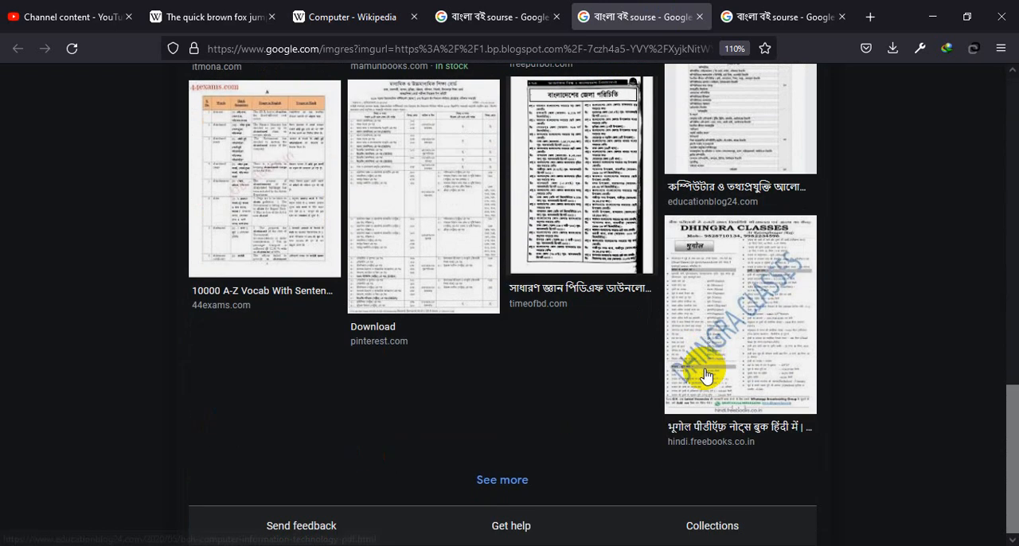
right_click(745, 301)
click(823, 13)
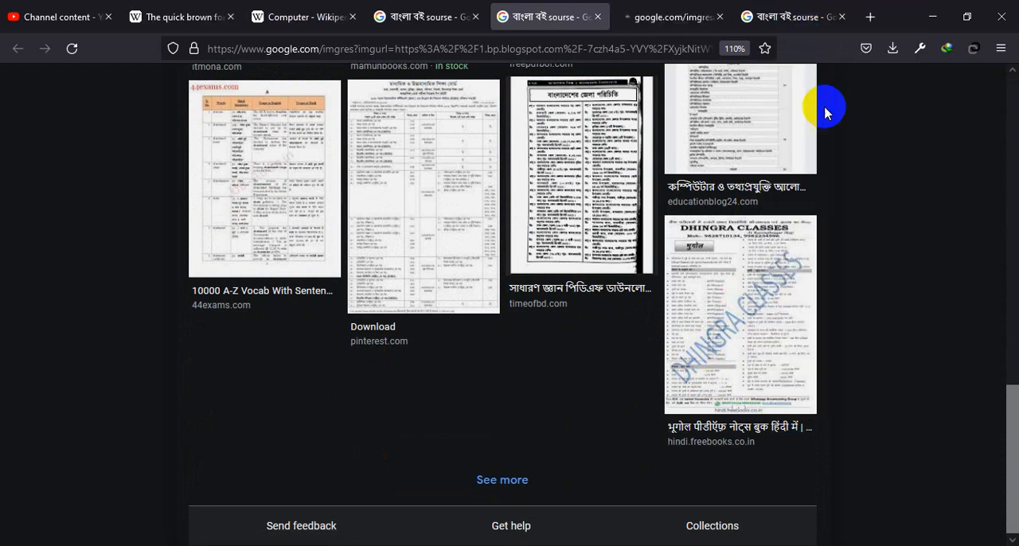
Step: Check the related images under the Rapidex English speaking course preview for a page with source notes
click(801, 6)
scroll(481, 296, down, 5)
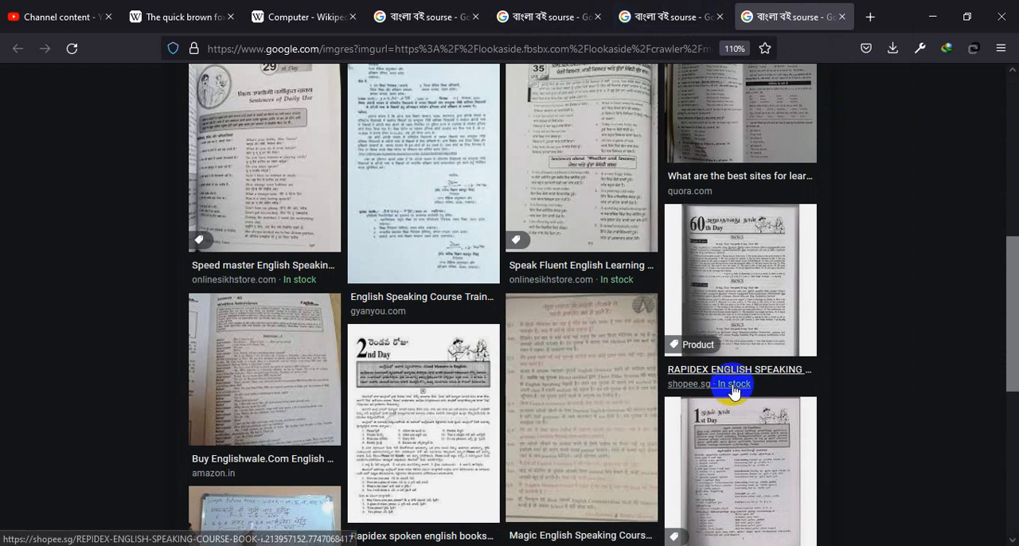
scroll(425, 404, down, 2)
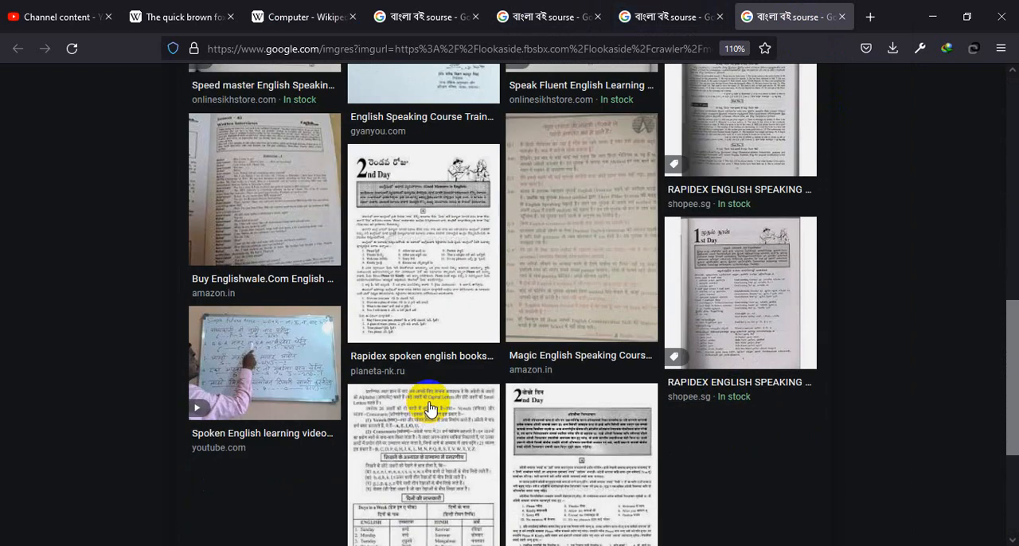
scroll(596, 403, down, 2)
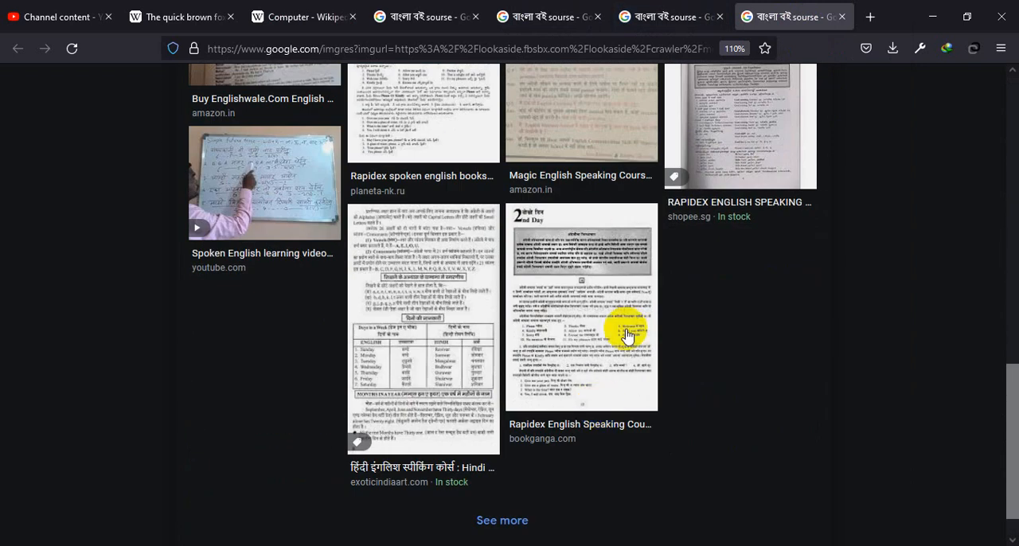
Step: Examine the Hindi geography notes preview and its related images, and open the page image bhugol.PNG in a new tab
click(681, 10)
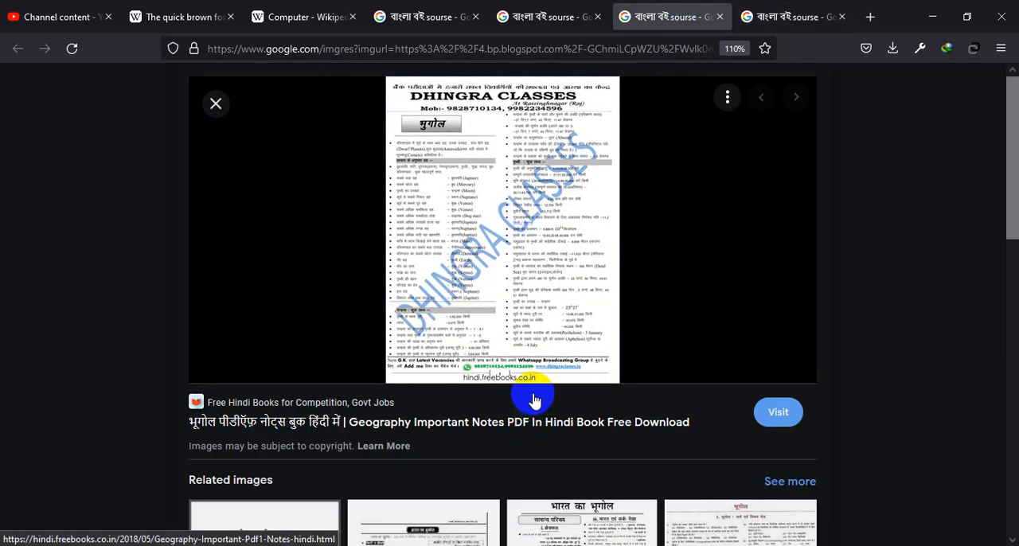
scroll(492, 372, down, 4)
scroll(484, 384, up, 3)
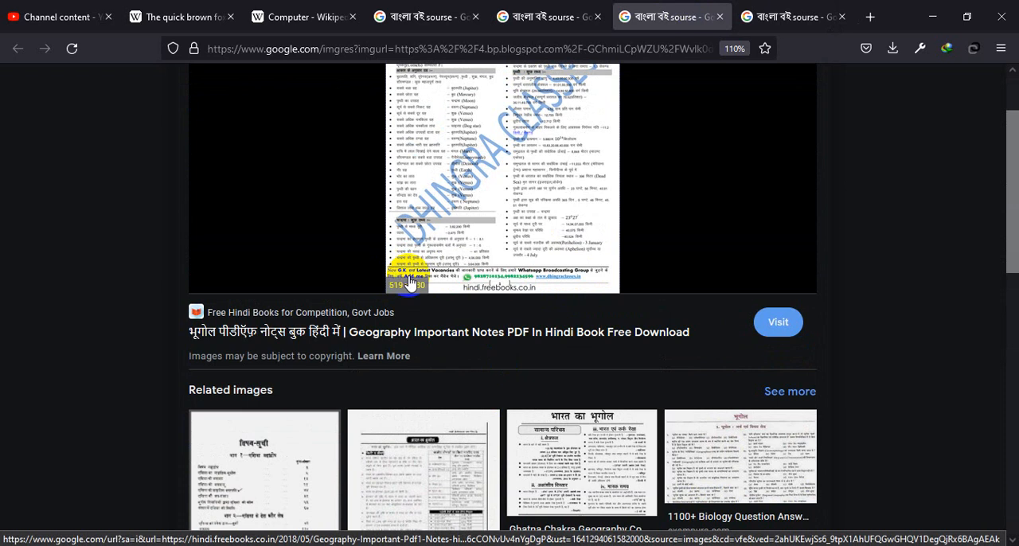
scroll(644, 443, down, 4)
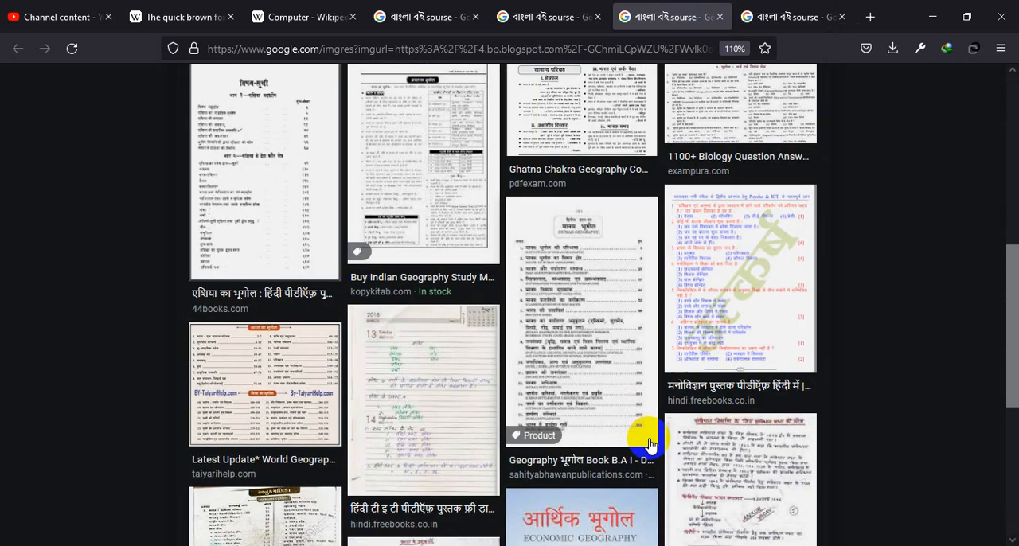
scroll(691, 422, down, 3)
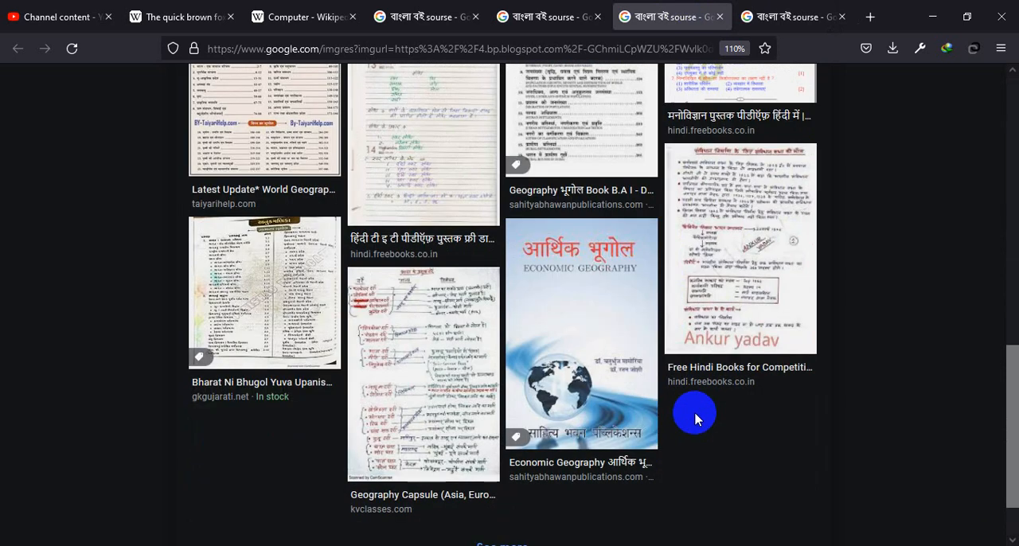
scroll(695, 416, up, 7)
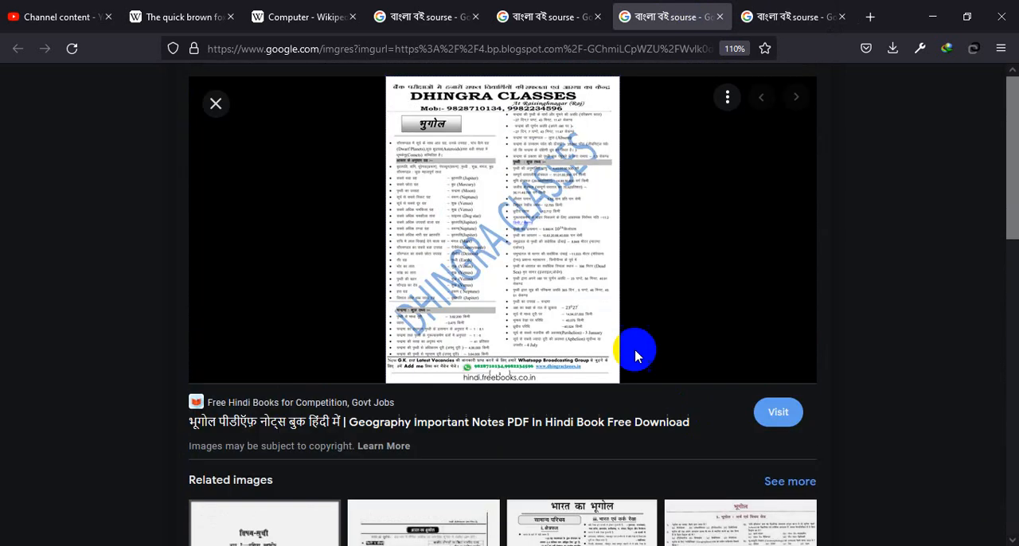
right_click(464, 169)
click(539, 356)
Step: Review the main image of the Rapidex English speaking course preview and close its tab
click(812, 7)
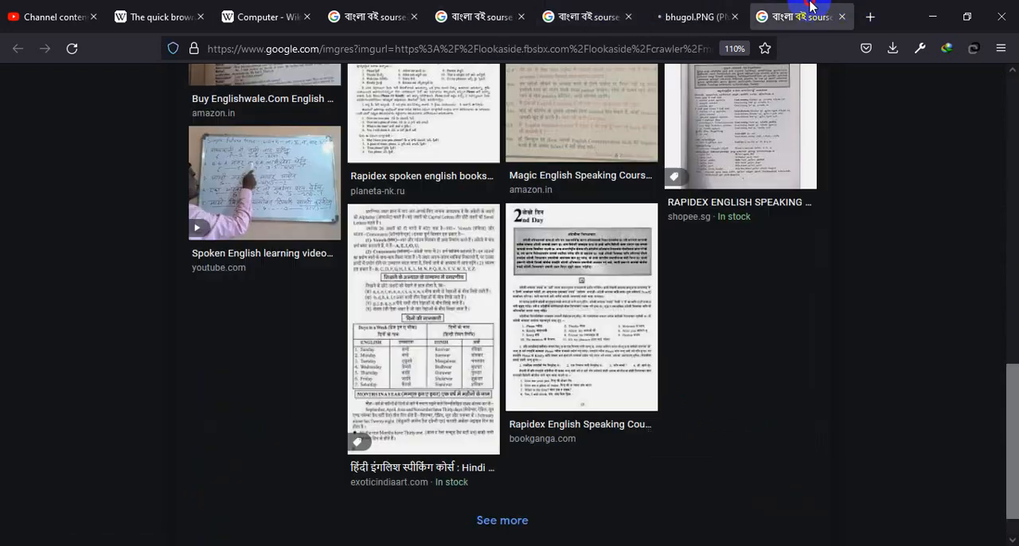
scroll(583, 299, up, 5)
scroll(557, 279, up, 2)
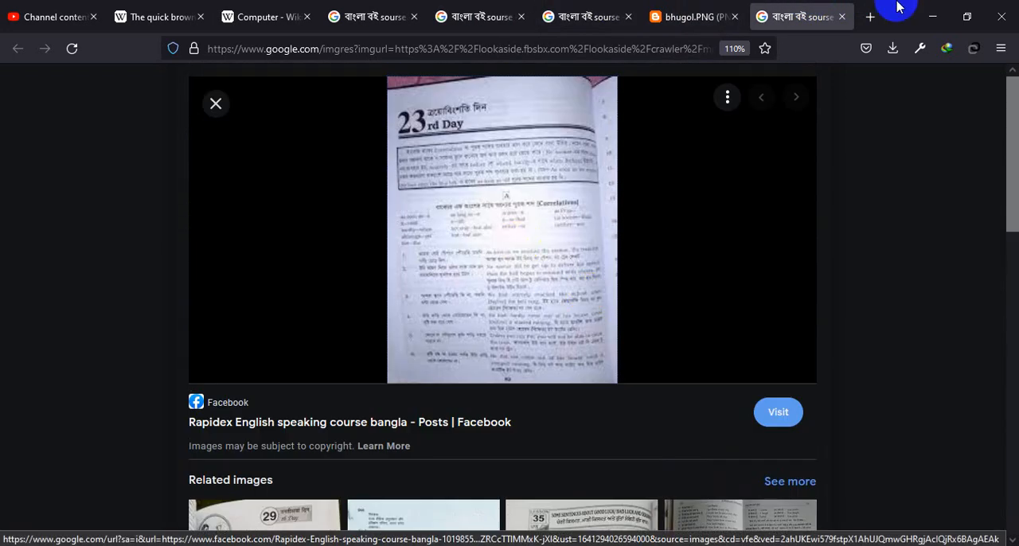
click(845, 15)
Step: Inspect the foot of the full-size bhugol.PNG page, and close both that image and the geography preview
click(581, 286)
scroll(474, 362, down, 1)
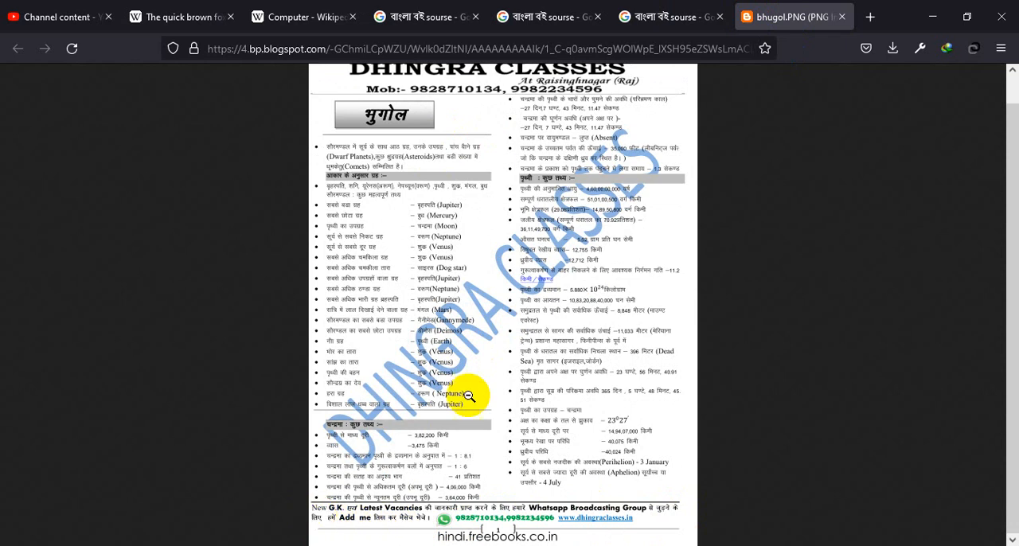
click(845, 17)
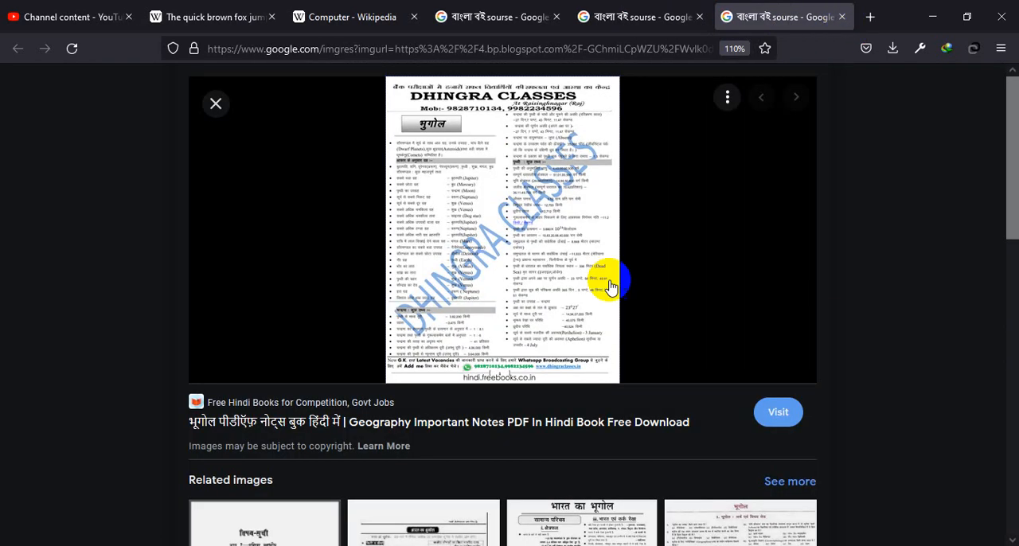
click(842, 19)
Step: Open the full-size contents page image from the Inception plus book preview in a new tab
click(537, 250)
click(537, 263)
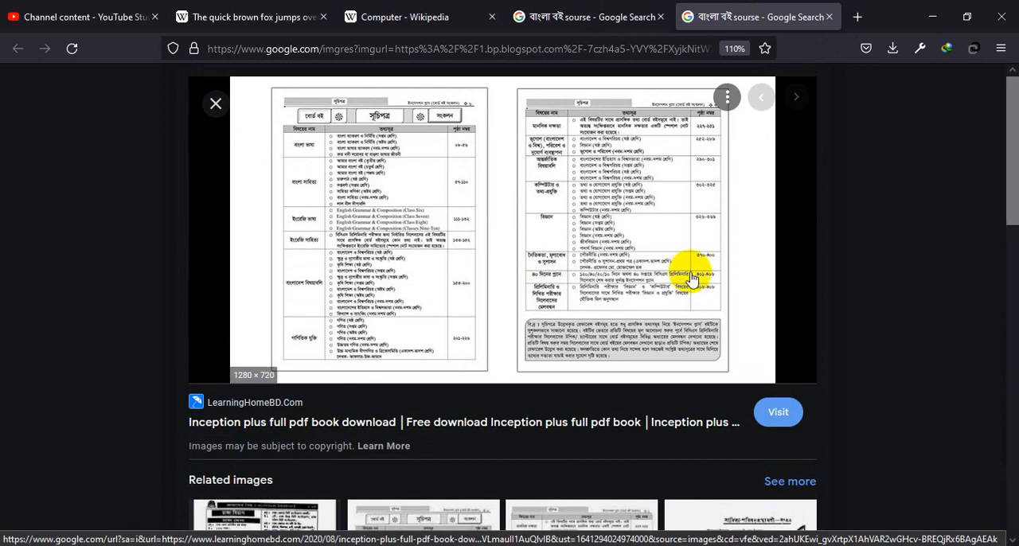
right_click(516, 245)
click(543, 350)
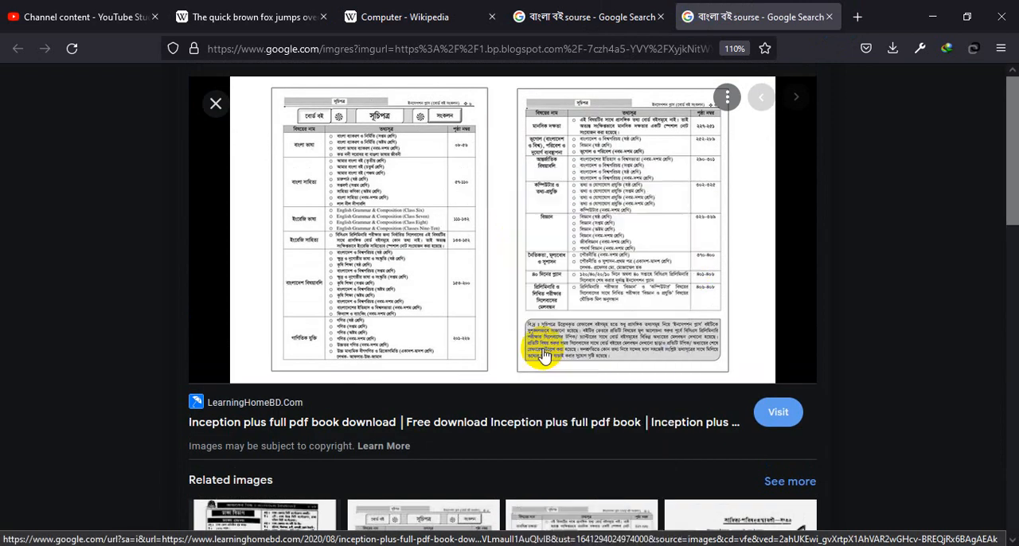
Step: Look through the related images under the Inception plus preview and open the Gyan Sagar Bengali book result in a new tab
scroll(543, 349, down, 5)
scroll(591, 234, down, 2)
scroll(667, 292, up, 2)
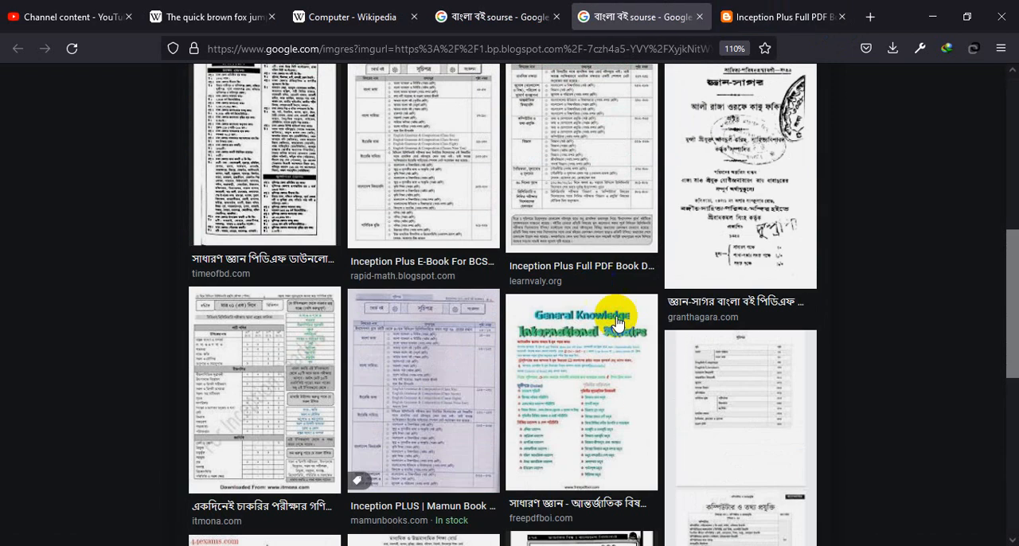
scroll(740, 243, down, 5)
scroll(711, 141, up, 4)
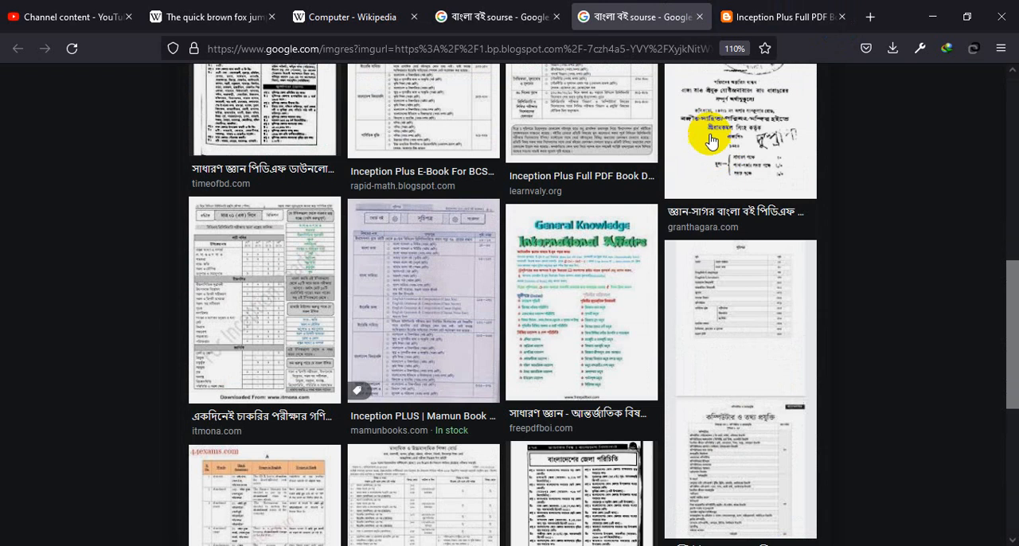
right_click(711, 141)
click(733, 147)
scroll(539, 316, down, 5)
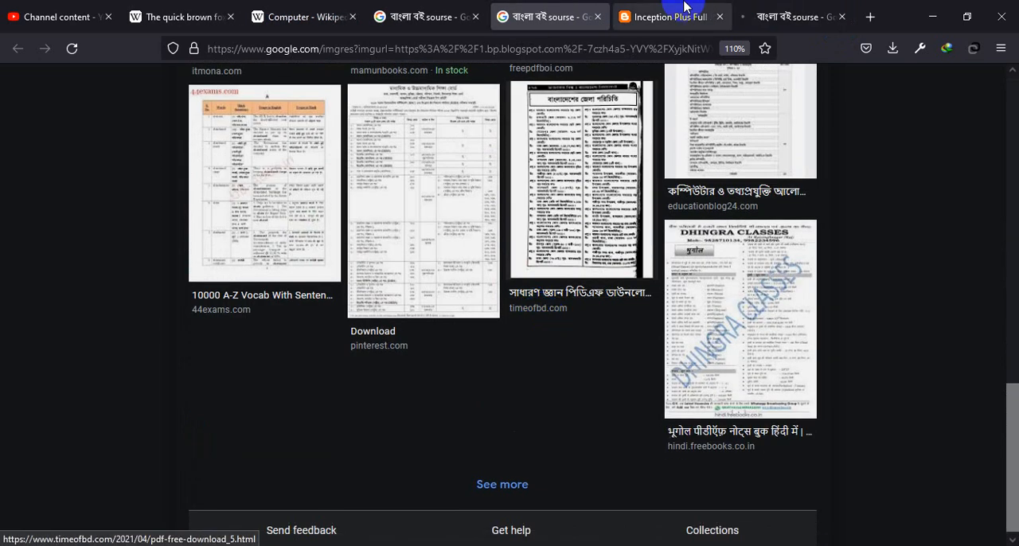
Step: View the full-size Inception Plus contents image, check the Gyan Sagar preview's related images for source notes, and close the Gyan Sagar tab
click(685, 8)
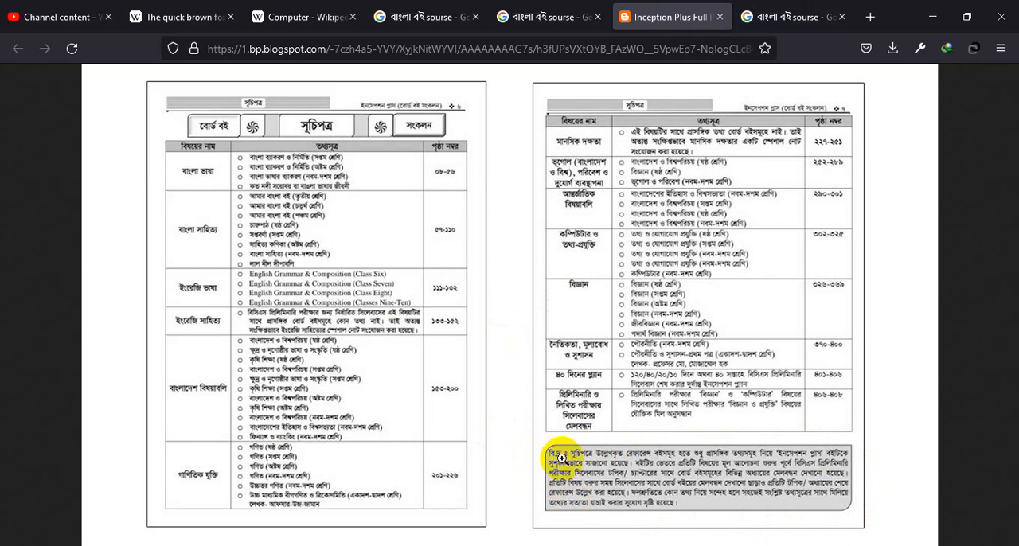
click(764, 10)
scroll(519, 325, down, 5)
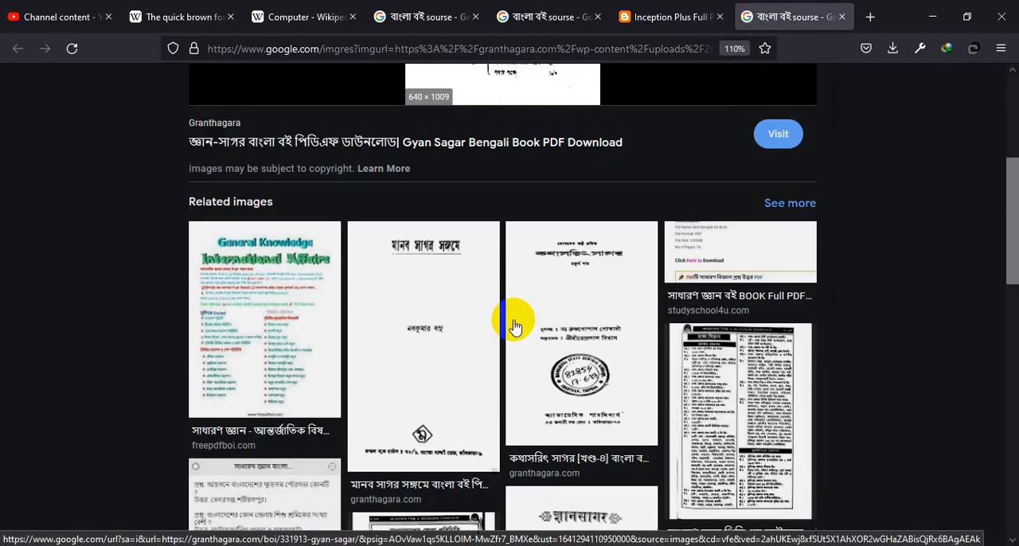
scroll(526, 333, down, 8)
scroll(496, 335, up, 3)
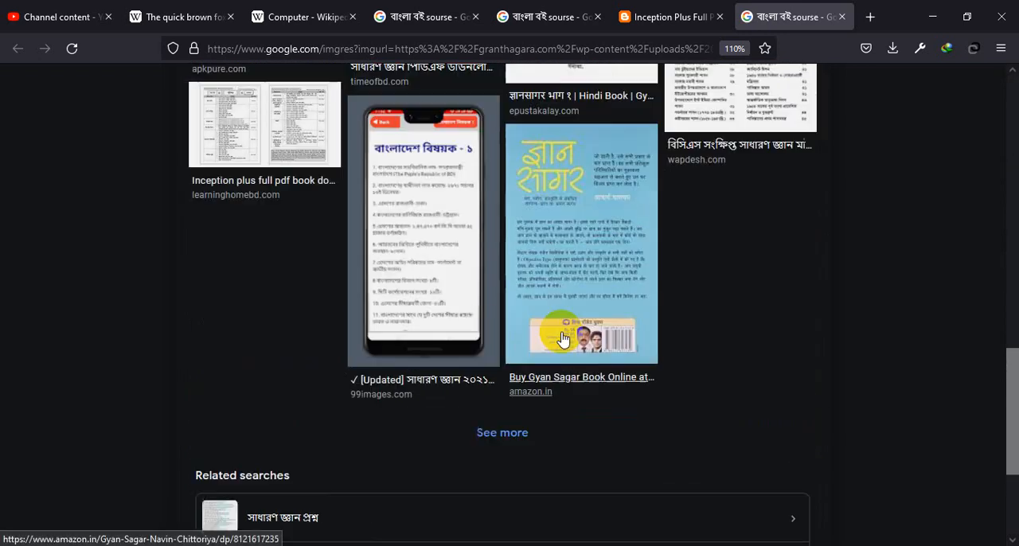
click(842, 16)
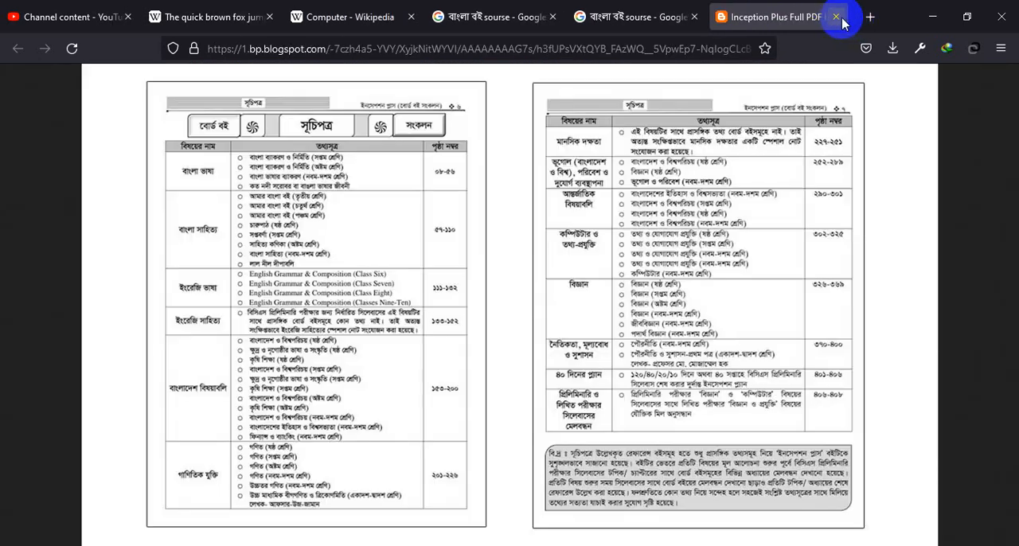
Step: Close the full-size Inception Plus image and go back to the বাংলা বই sourse image results
click(842, 17)
scroll(592, 221, up, 5)
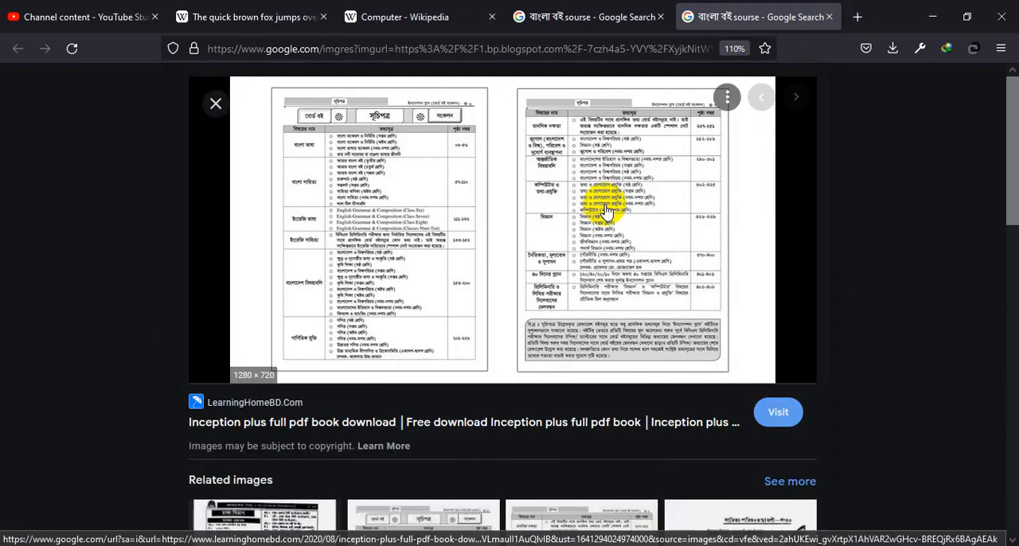
click(643, 7)
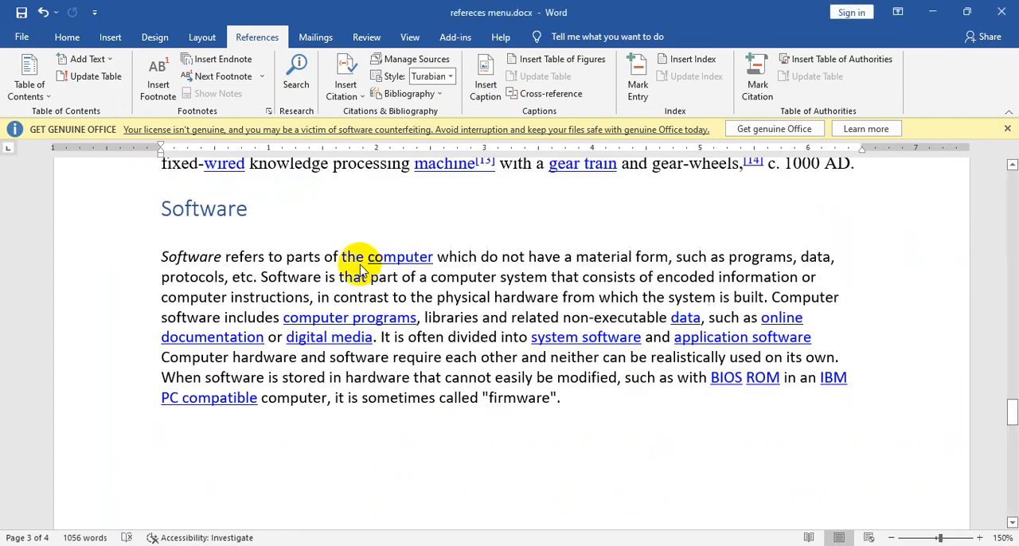
scroll(433, 359, up, 2)
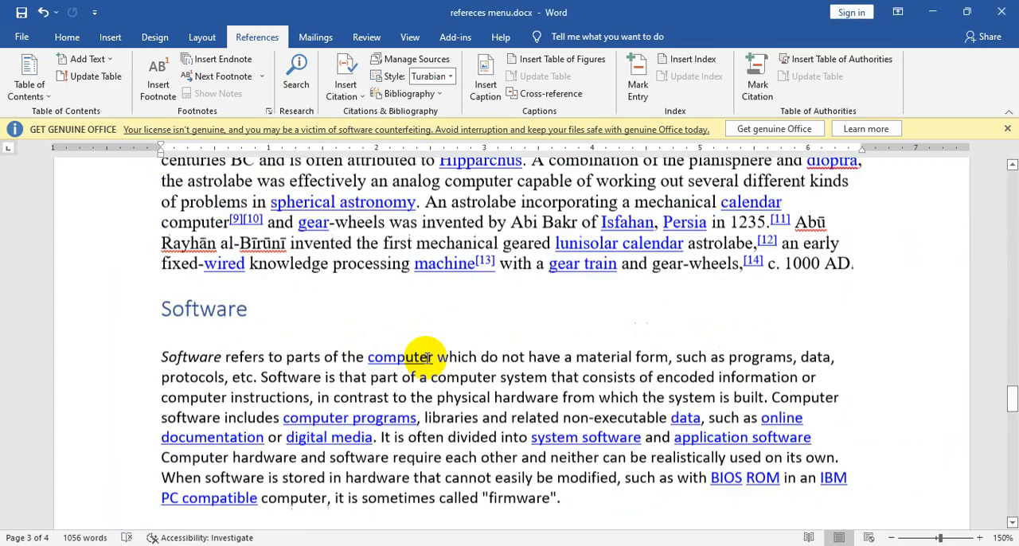
Step: Switch to the Word document, look over the Software and Hardware sections, and place the insertion point after "firmware"
scroll(432, 351, down, 1)
scroll(453, 311, up, 4)
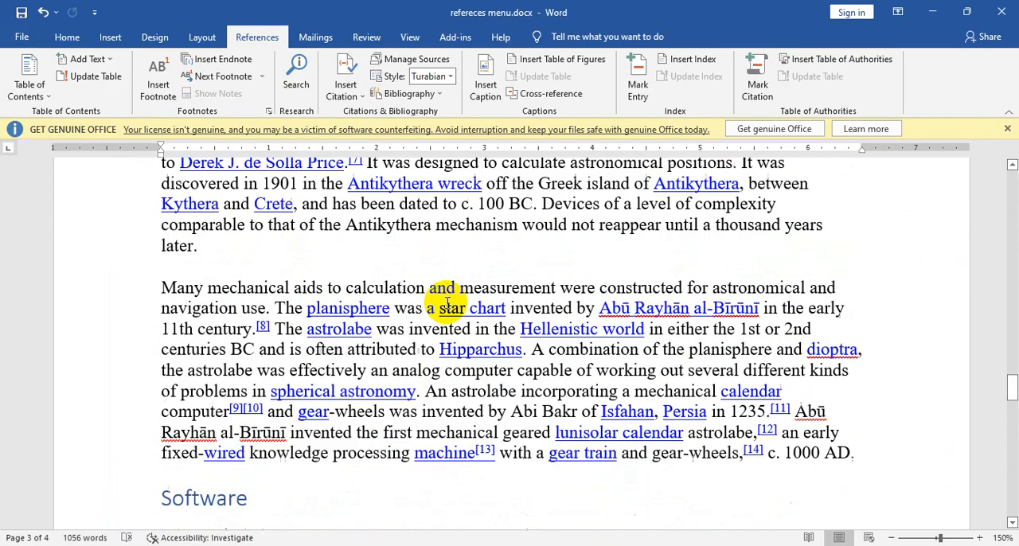
scroll(443, 305, down, 2)
scroll(448, 305, down, 8)
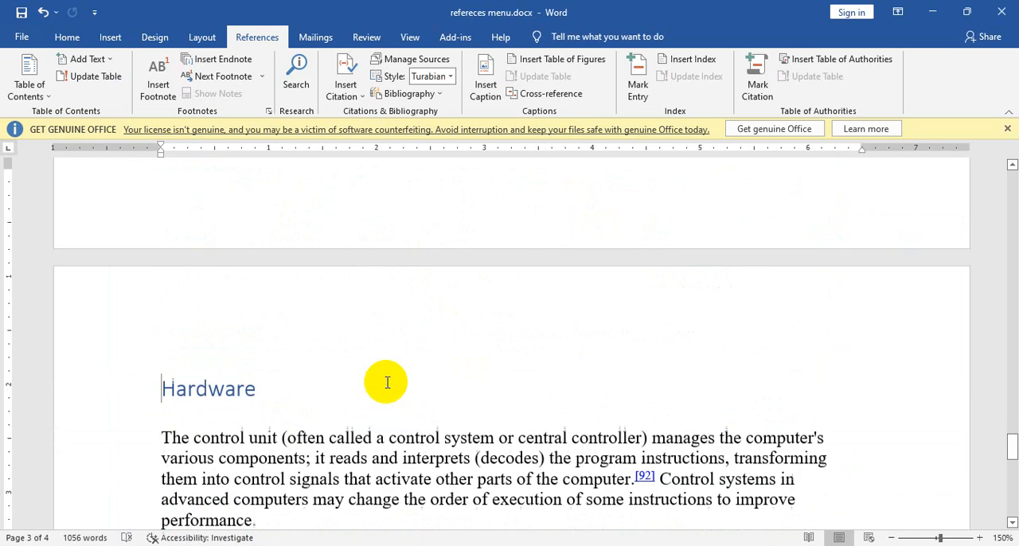
scroll(387, 382, up, 9)
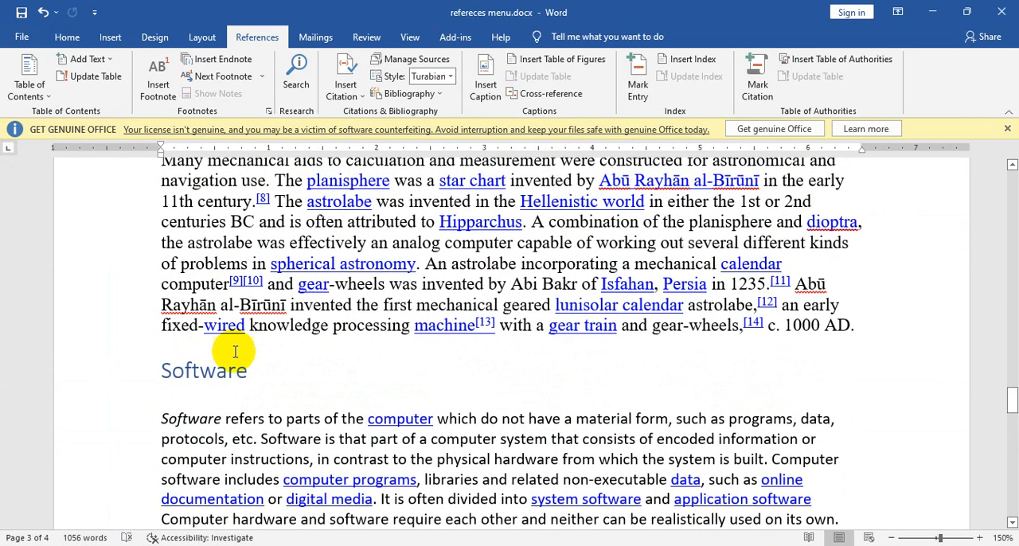
scroll(590, 440, down, 1)
scroll(590, 440, down, 3)
click(585, 398)
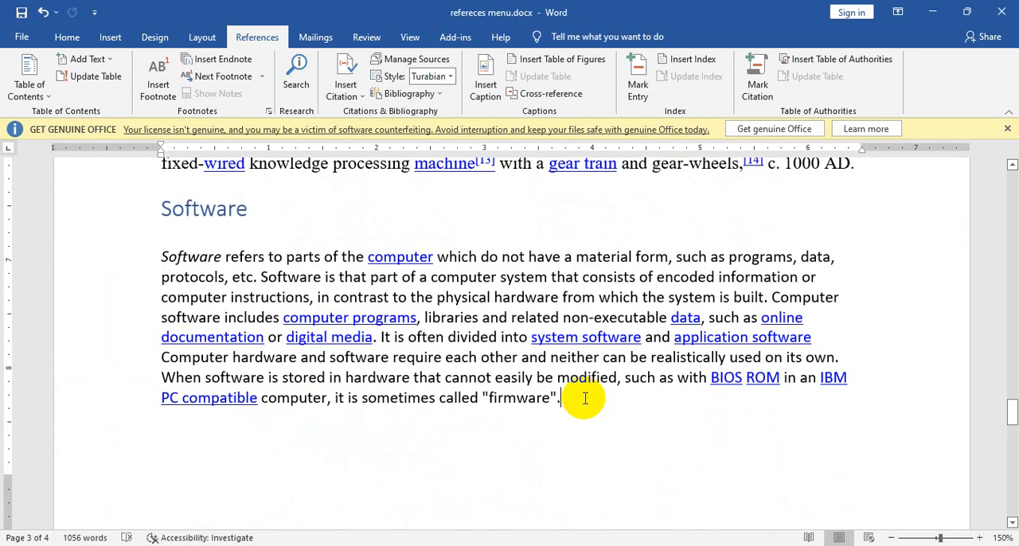
click(558, 408)
key(Return)
key(ctrl+Return)
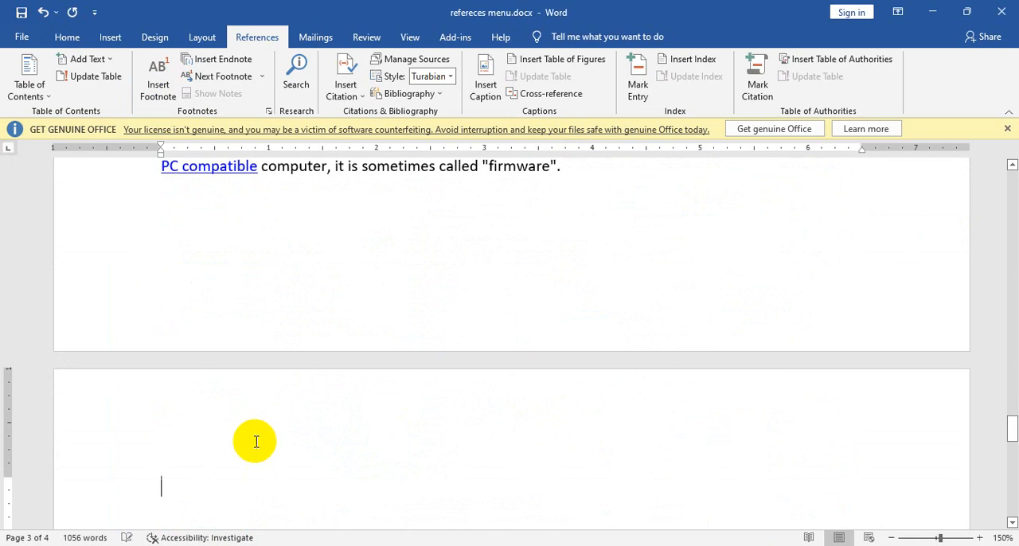
key(BackSpace)
scroll(374, 322, up, 1)
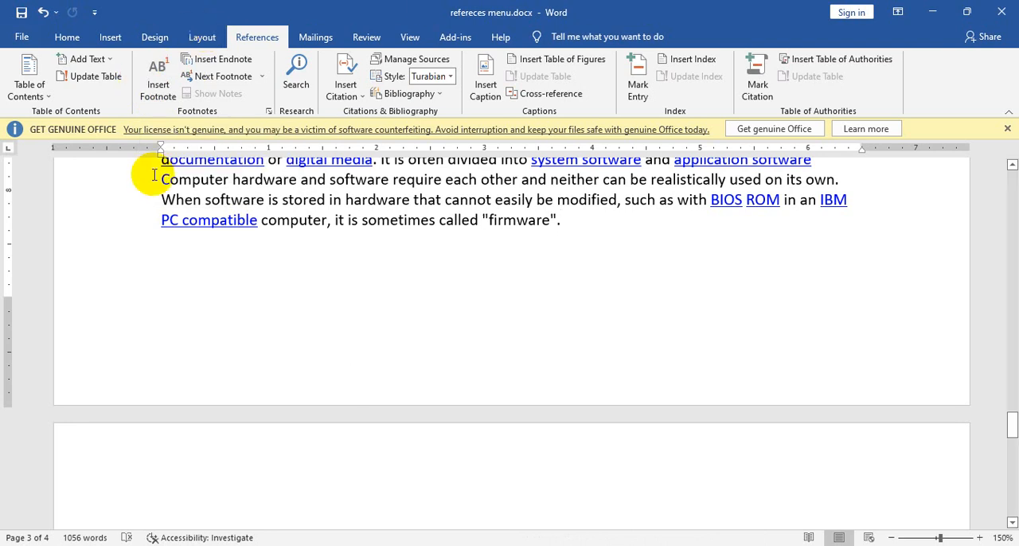
Step: Try a footnote reading "Wikipedia" at the end of the Software paragraph, and undo it
click(159, 86)
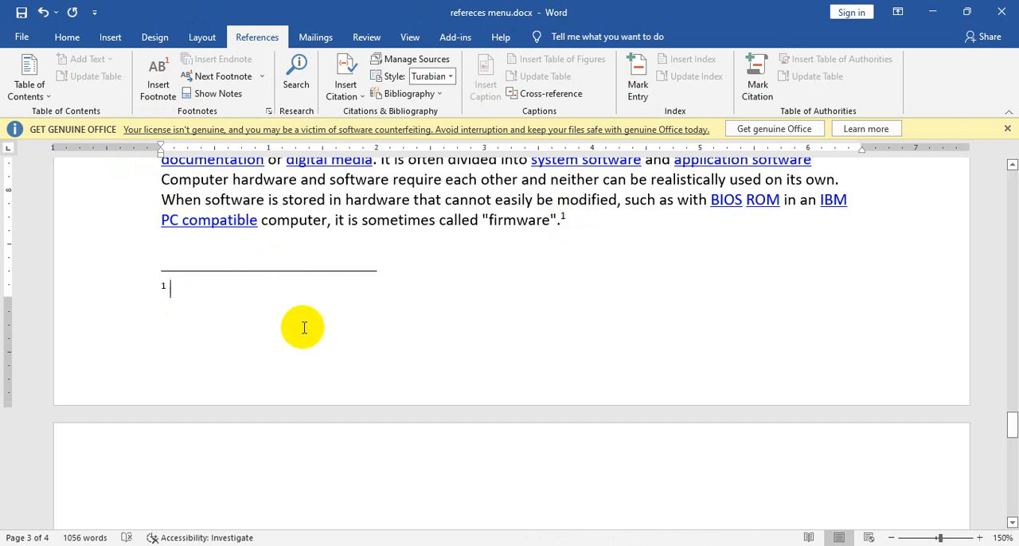
text(য)
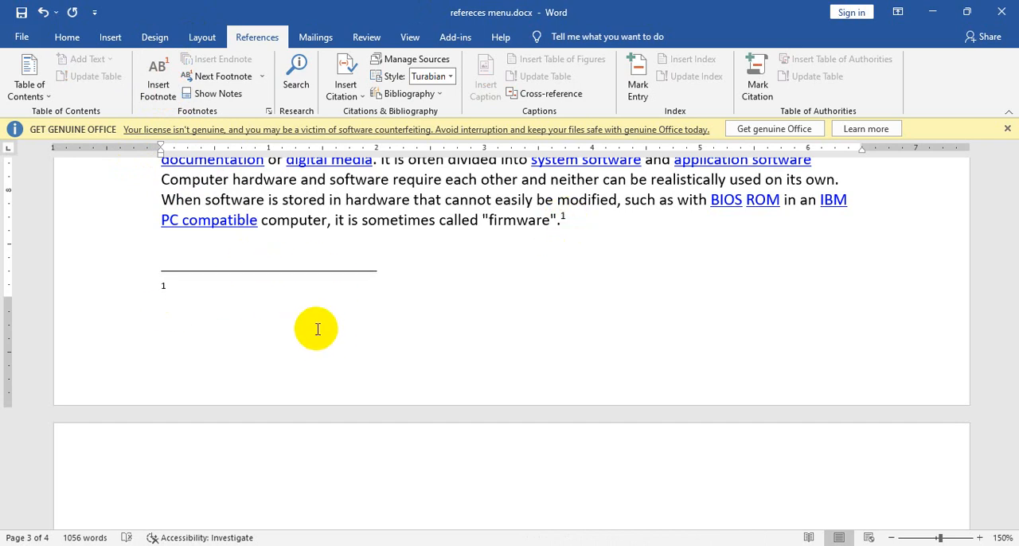
text(w)
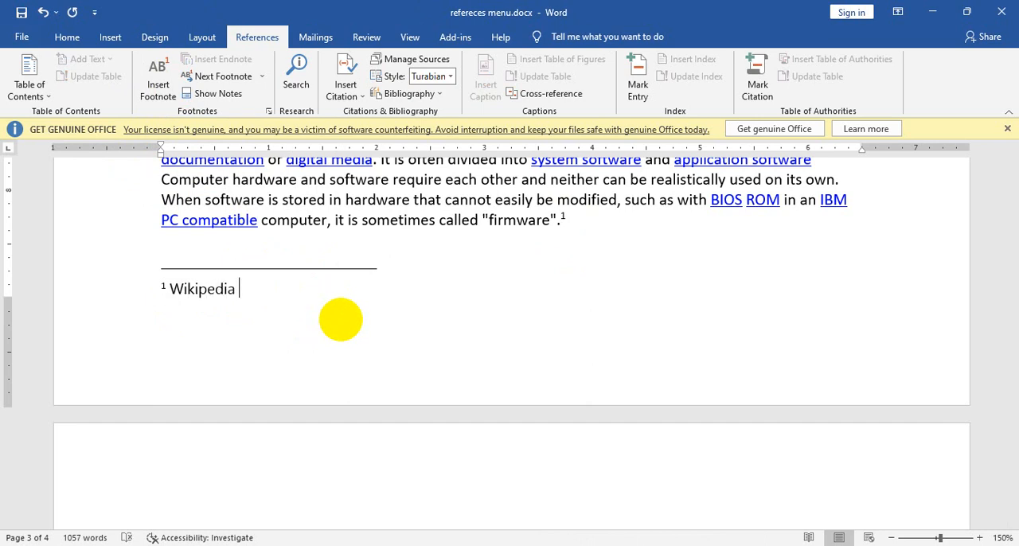
scroll(340, 320, up, 2)
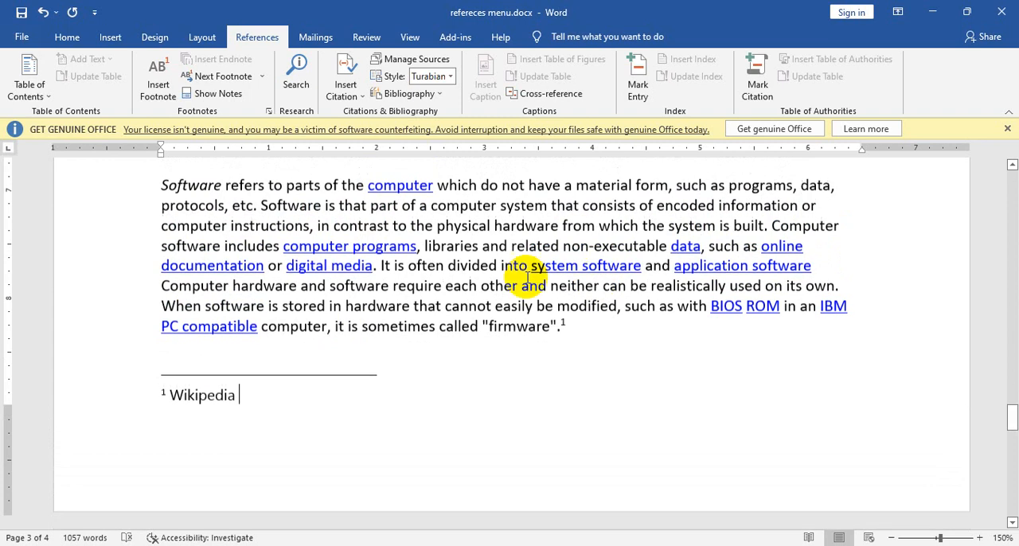
key(ctrl+z)
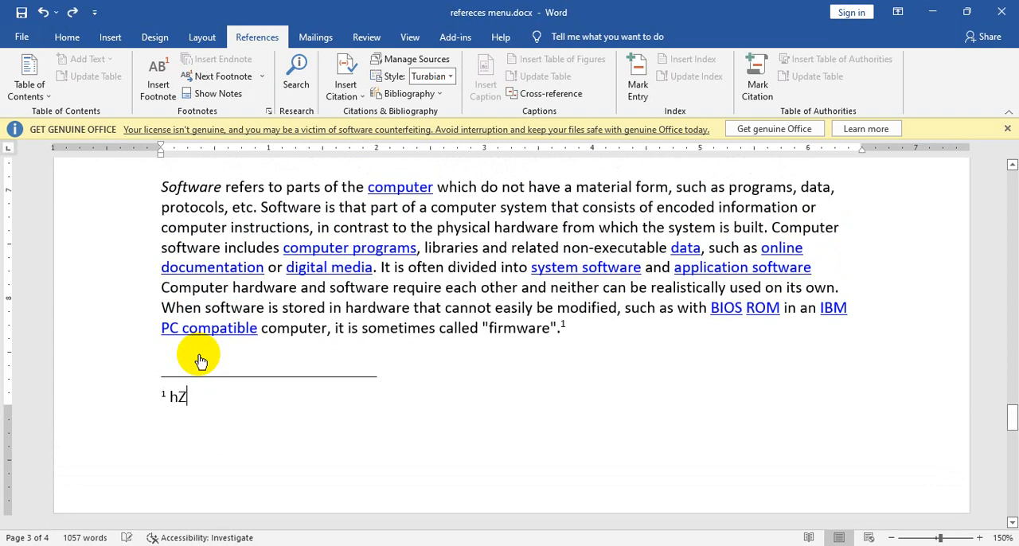
key(ctrl+z)
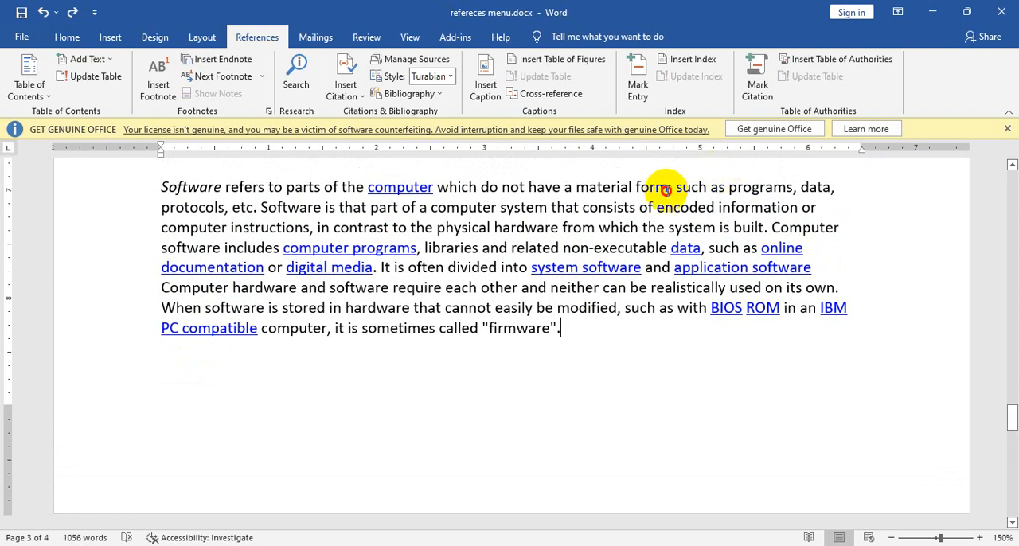
Step: Add a footnote reading "wikipedia" to the phrase "Software refers to parts of the computer which do not have a material form"
drag(668, 189, 160, 188)
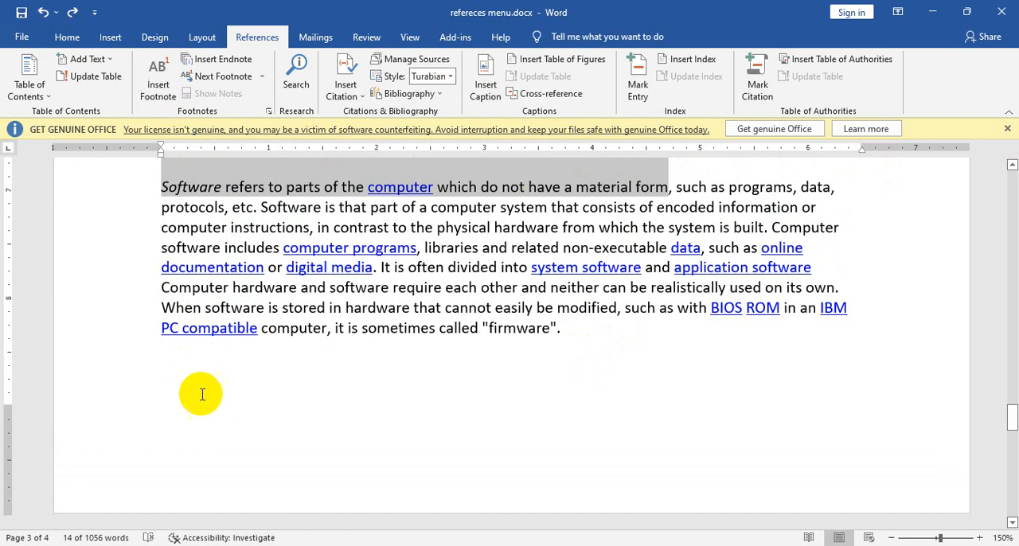
click(173, 72)
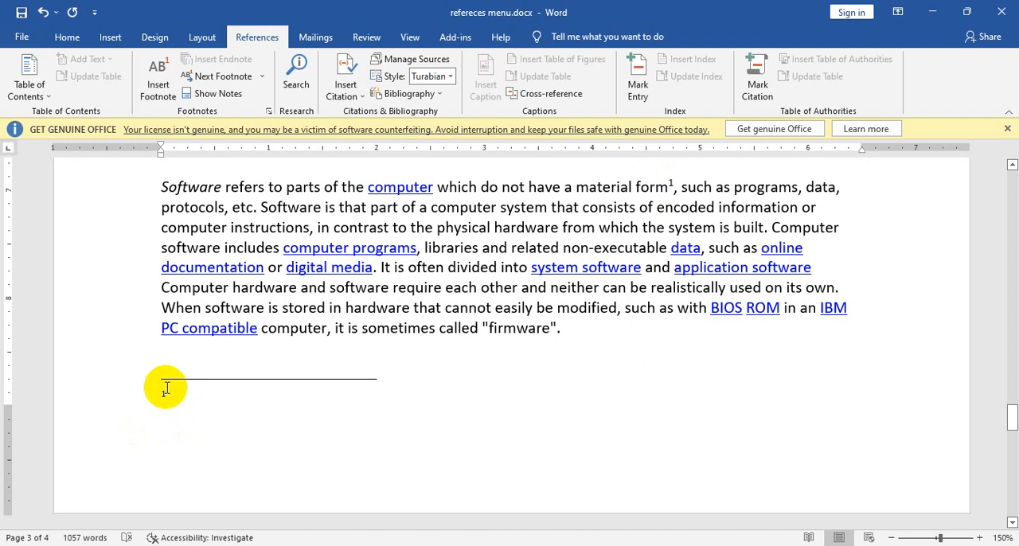
text(se)
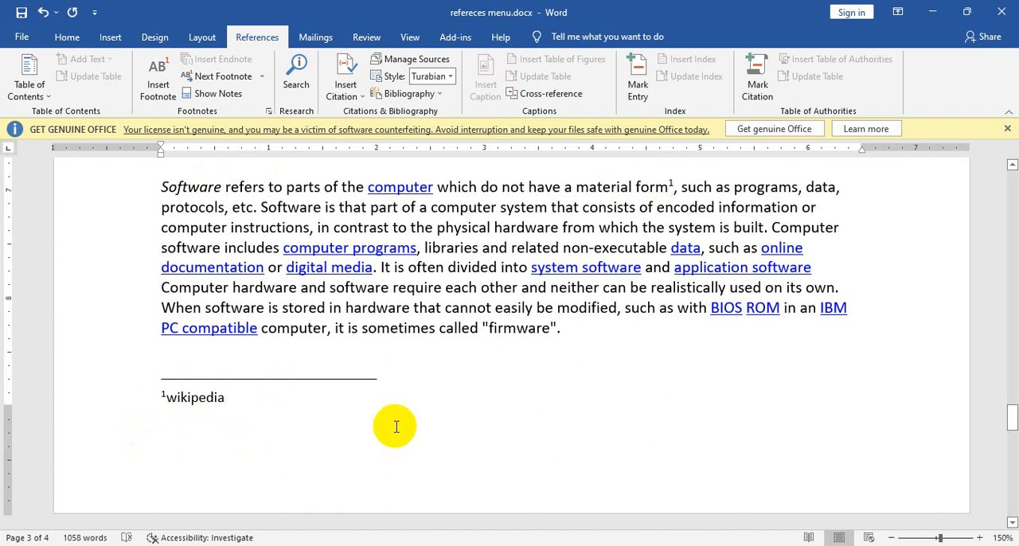
Step: Insert an endnote for the entire paragraph under the Software heading
scroll(409, 405, down, 7)
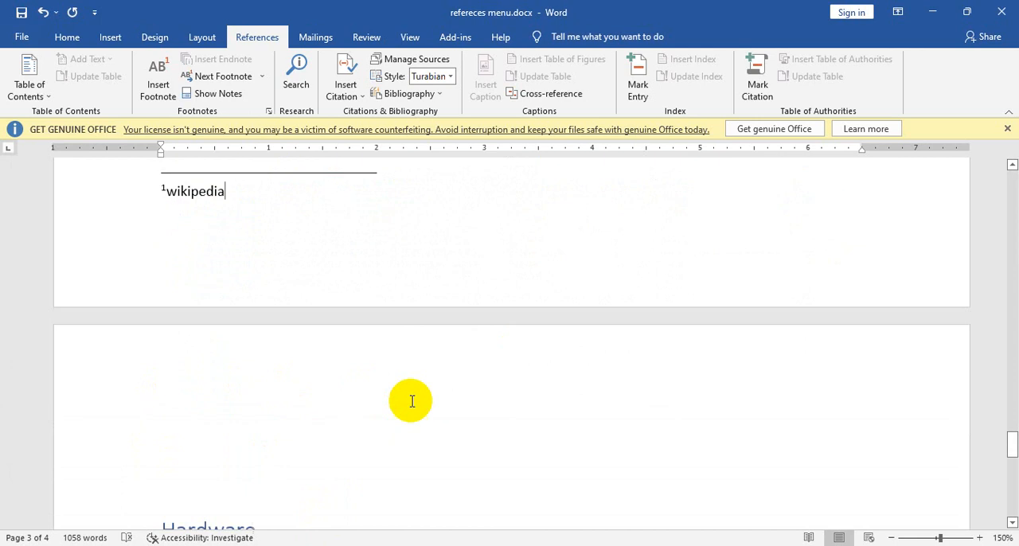
scroll(412, 401, up, 7)
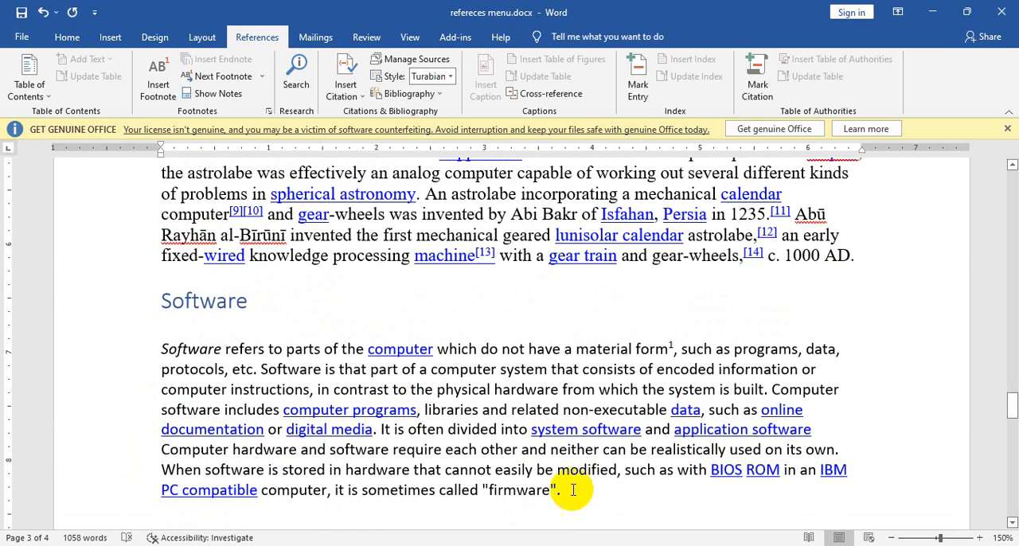
drag(567, 488, 166, 346)
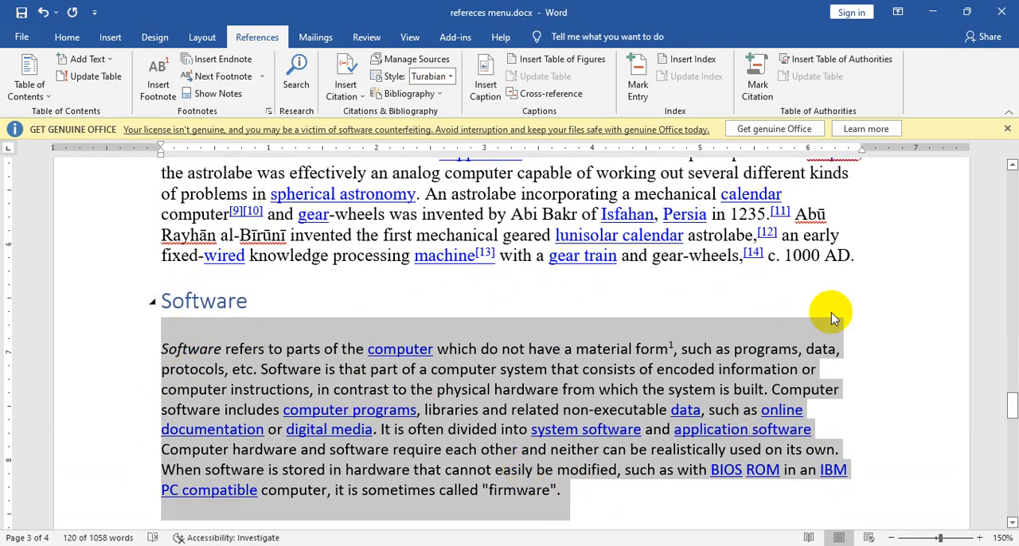
click(224, 64)
scroll(306, 166, up, 3)
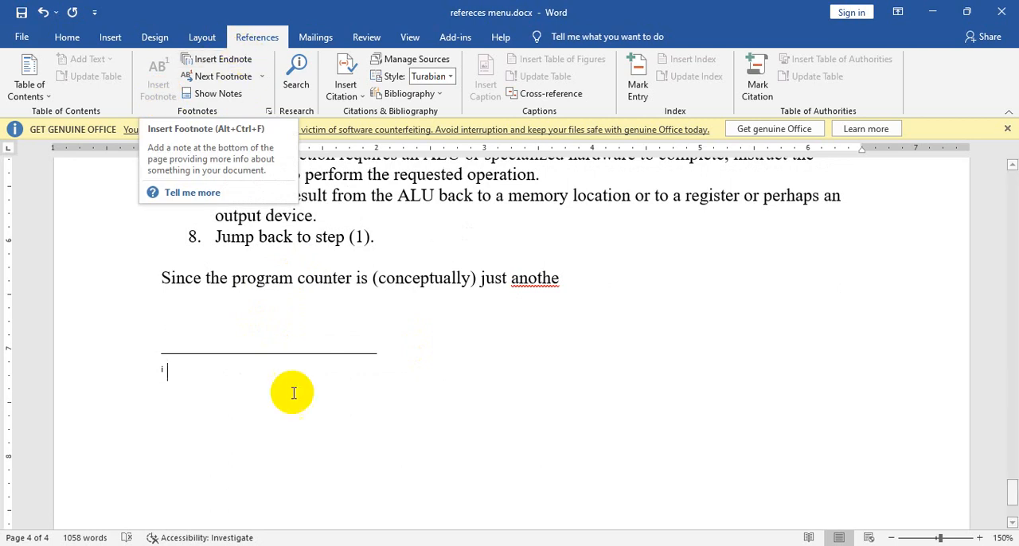
Step: Enter "this documents are copy Wikipedia" as the endnote text
text(this document are copy widi)
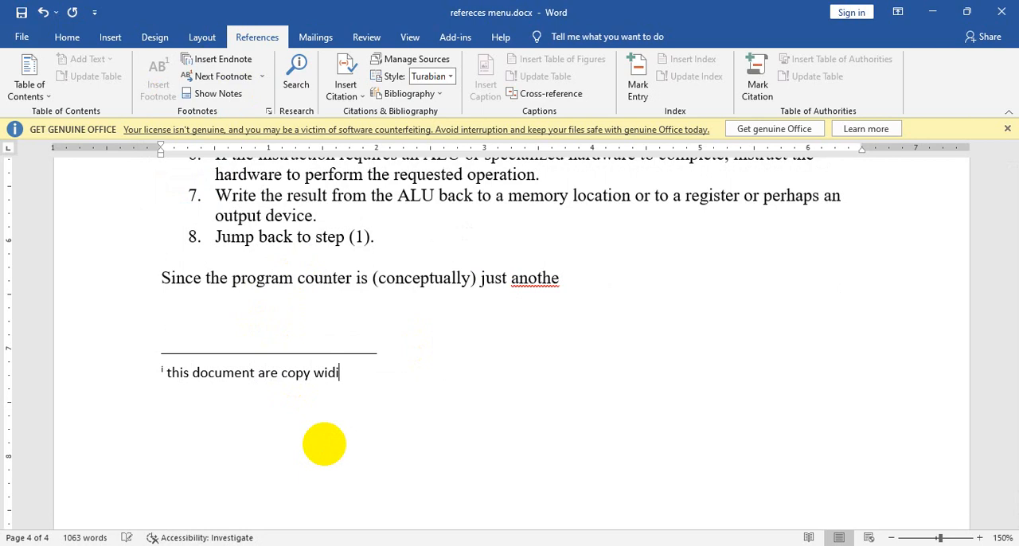
text(kipedia)
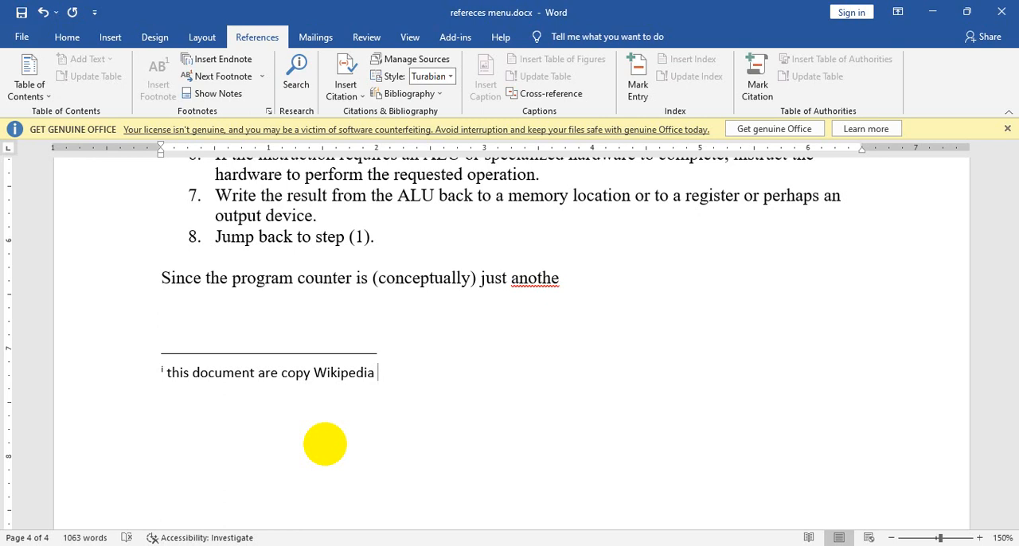
click(256, 377)
text(s)
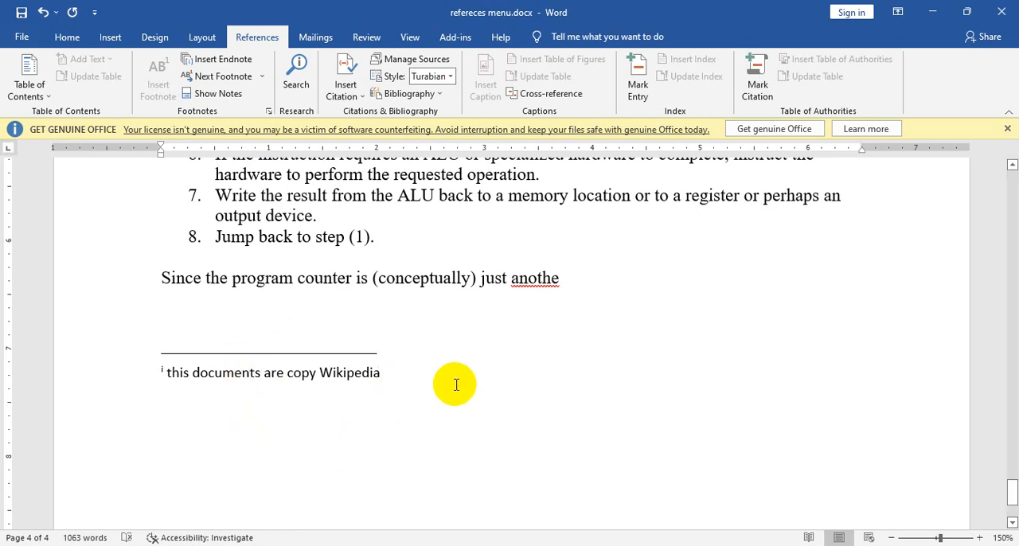
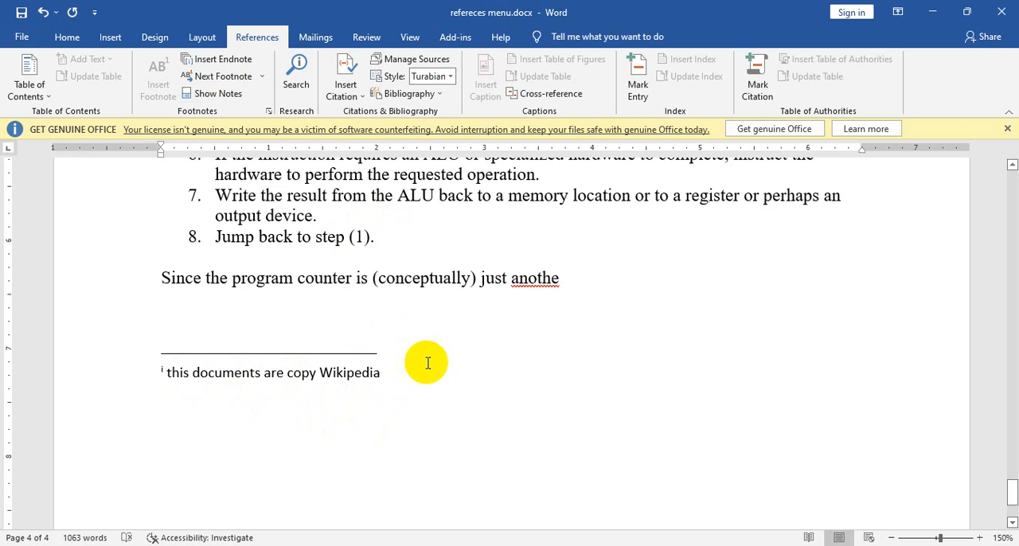
Step: Switch to the browser's Wikipedia article on Computer and examine its numbered reference list near the end of the page
scroll(428, 359, up, 20)
scroll(433, 368, up, 2)
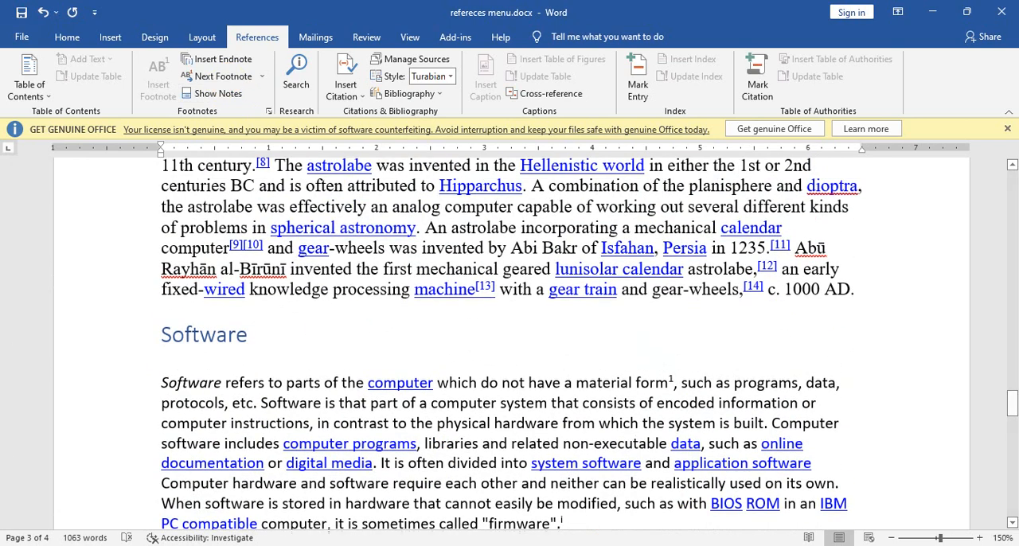
click(643, 545)
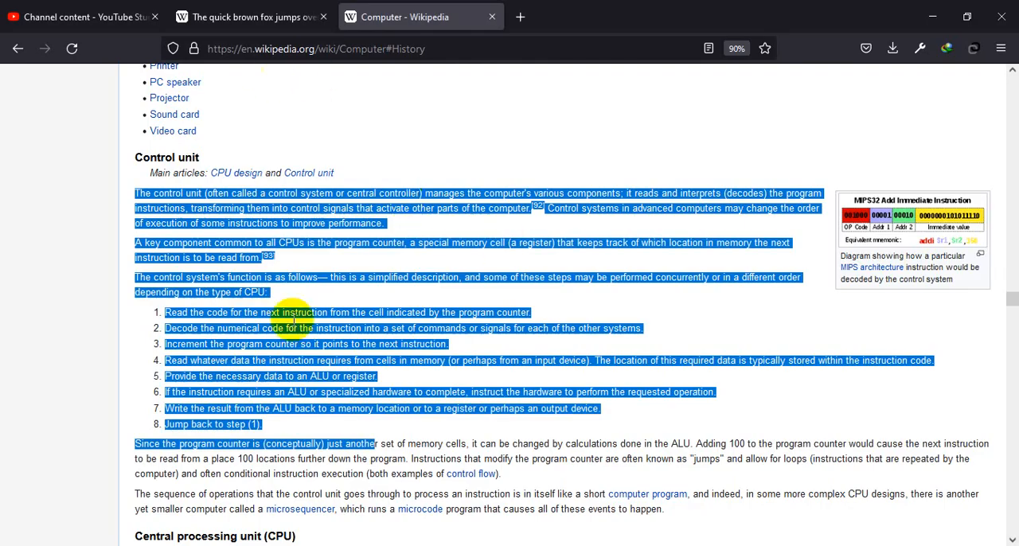
scroll(343, 350, down, 15)
scroll(355, 360, down, 15)
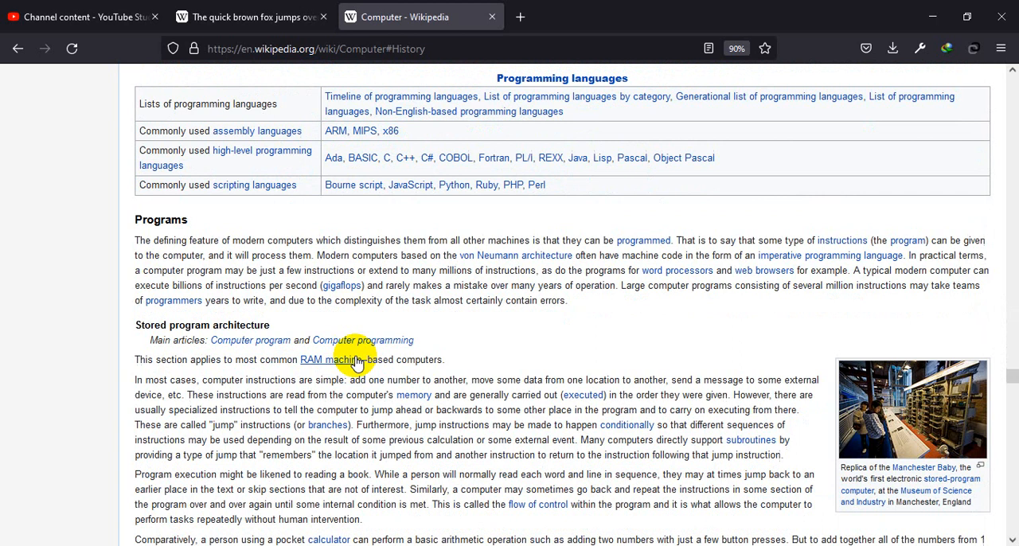
scroll(364, 362, down, 4)
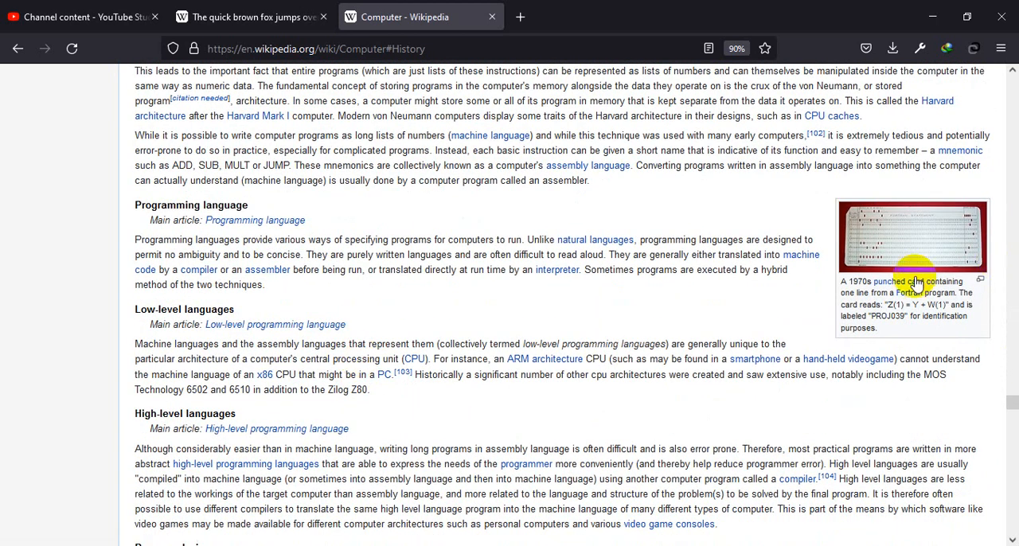
scroll(701, 285, up, 8)
scroll(489, 296, down, 3)
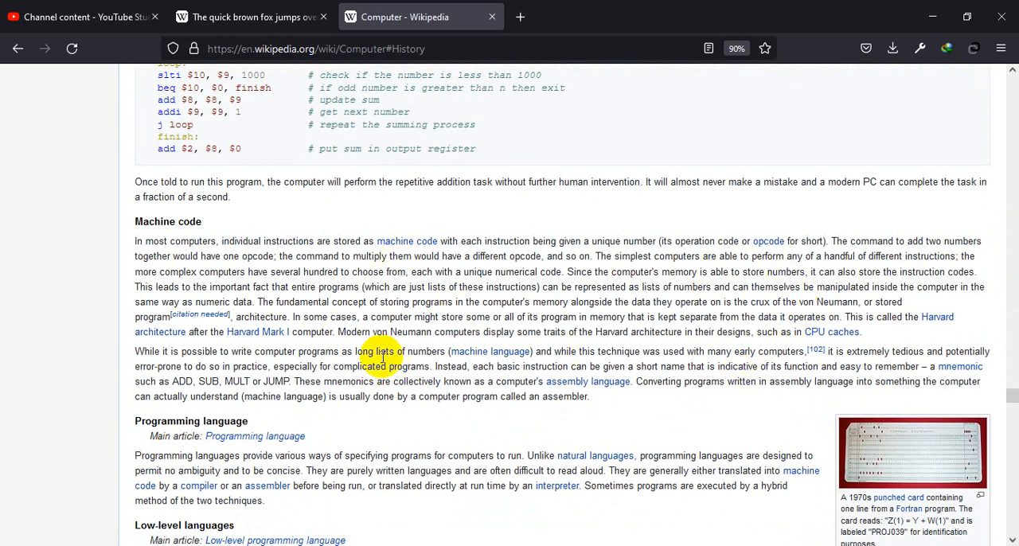
mouse_move(820, 356)
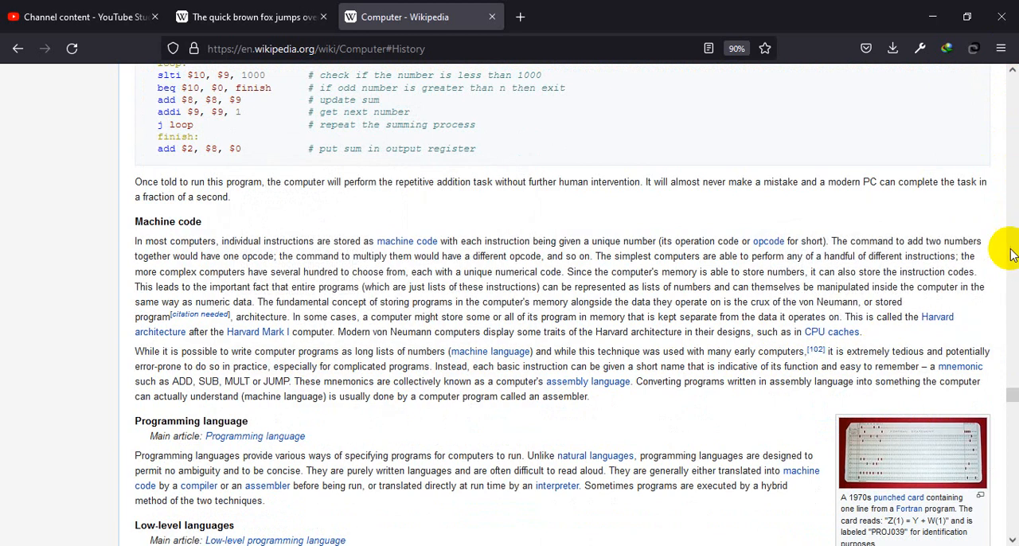
drag(1014, 398, 1008, 484)
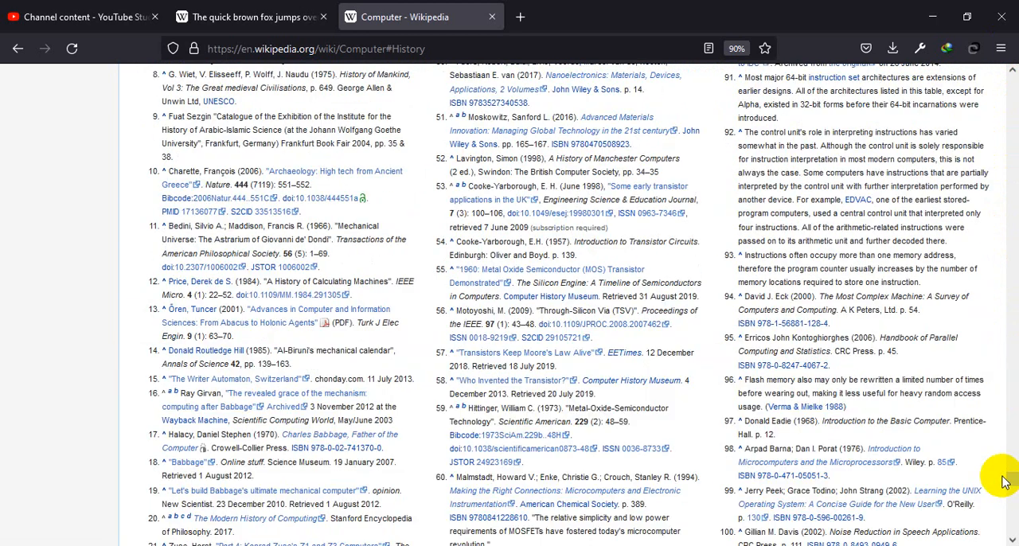
scroll(847, 368, down, 5)
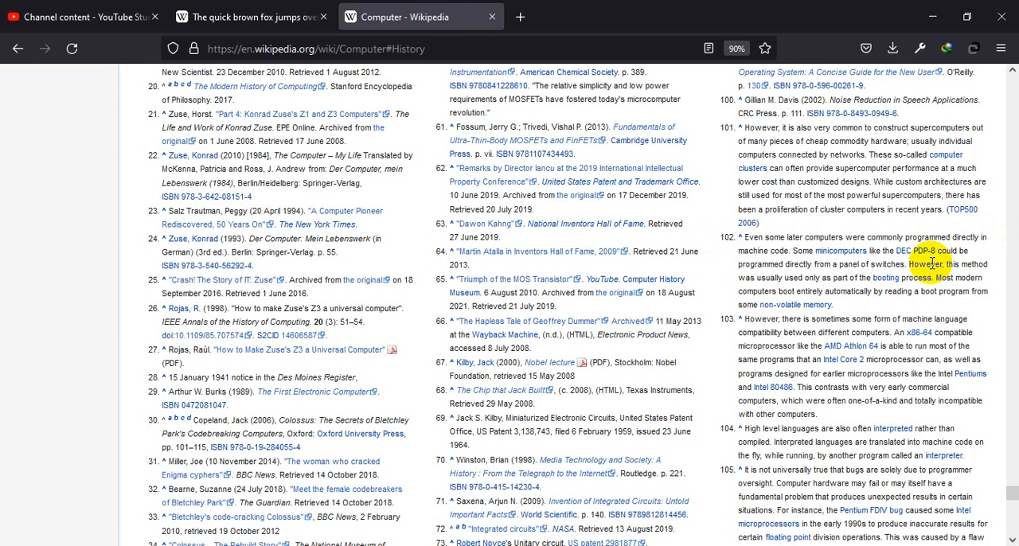
scroll(682, 251, down, 3)
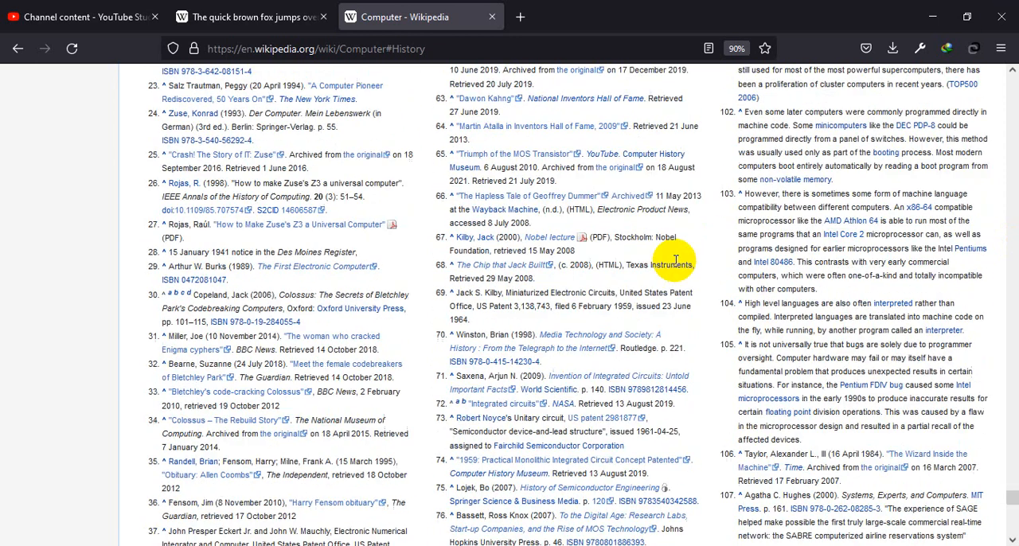
scroll(653, 446, down, 7)
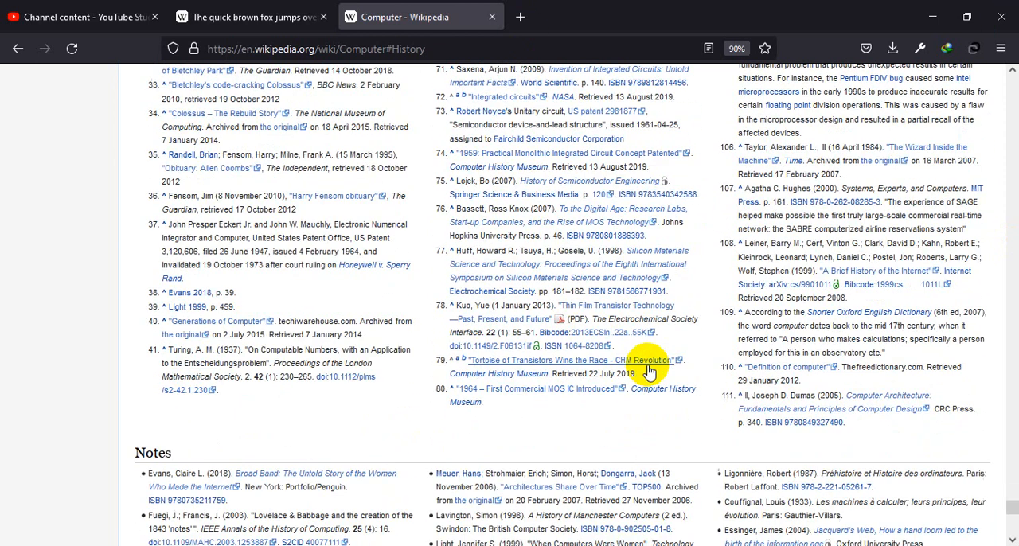
Step: Preview citation 109 in the Unconventional computers section and follow it to its entry in the reference list
scroll(649, 365, up, 11)
scroll(648, 364, up, 15)
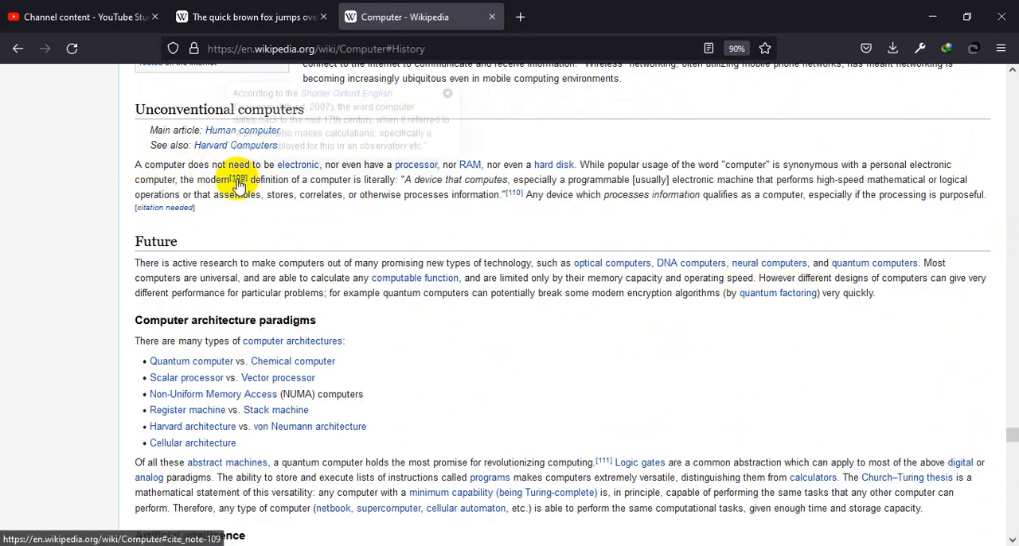
mouse_move(242, 179)
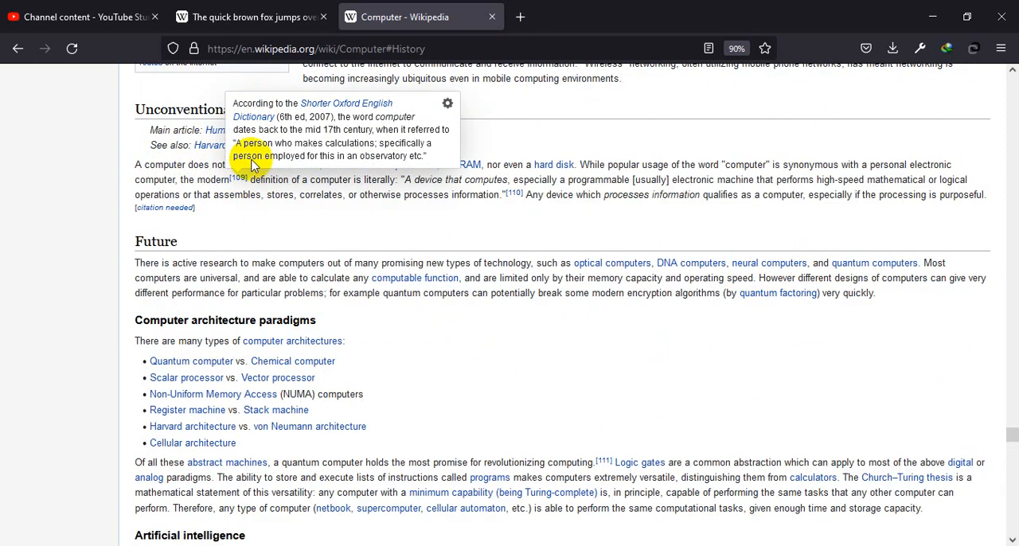
click(238, 179)
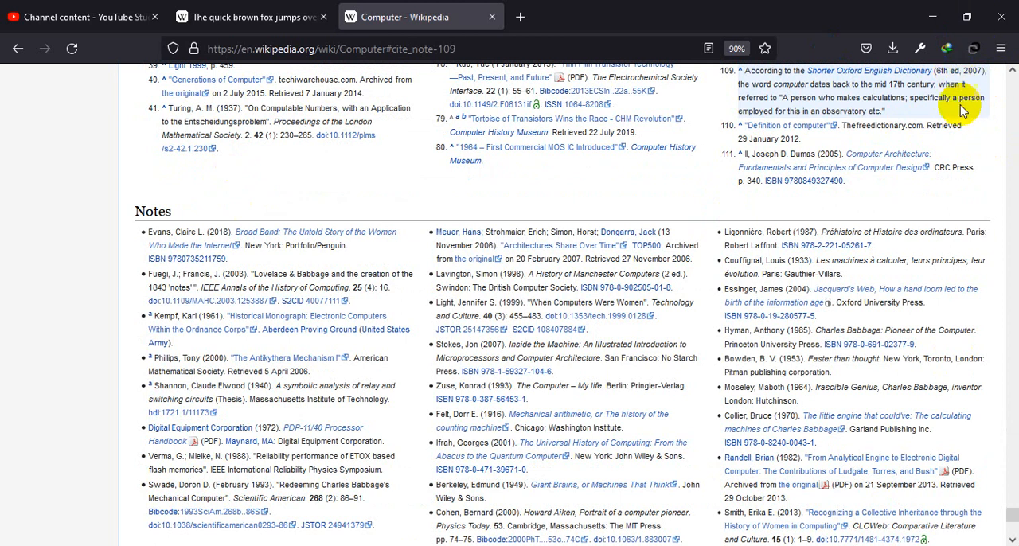
scroll(597, 223, down, 5)
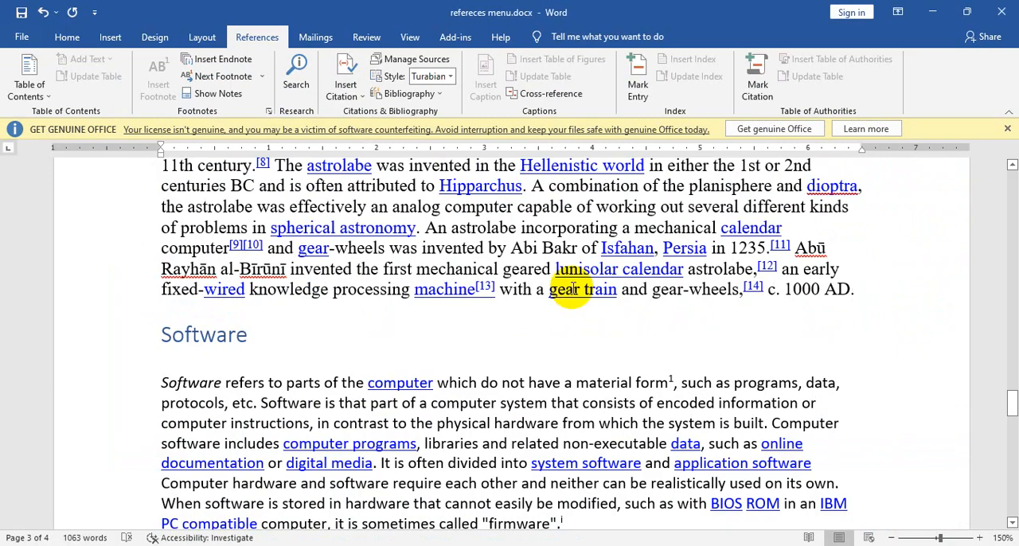
Step: Switch back to the Word document, go to the next footnote, and try going to the previous endnote
click(262, 77)
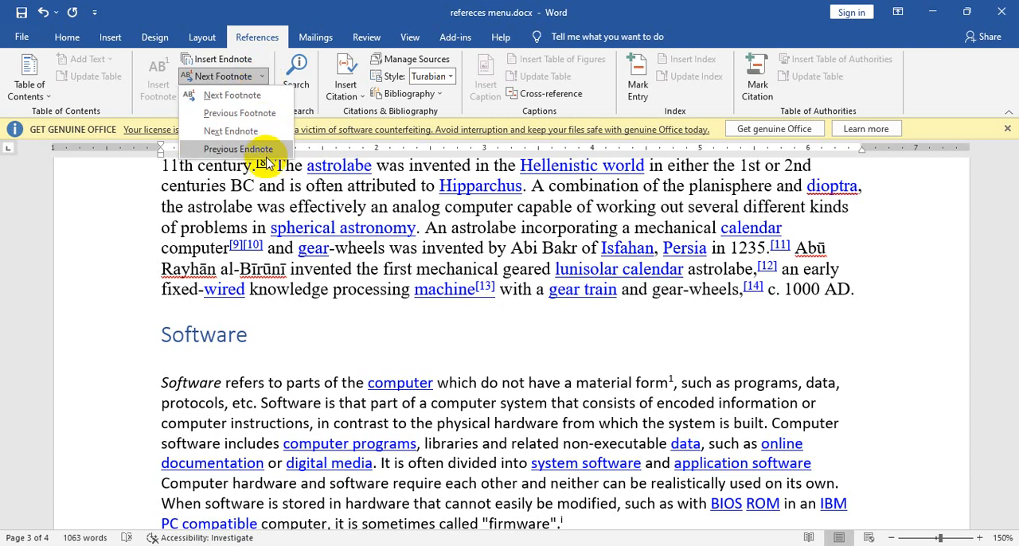
click(239, 95)
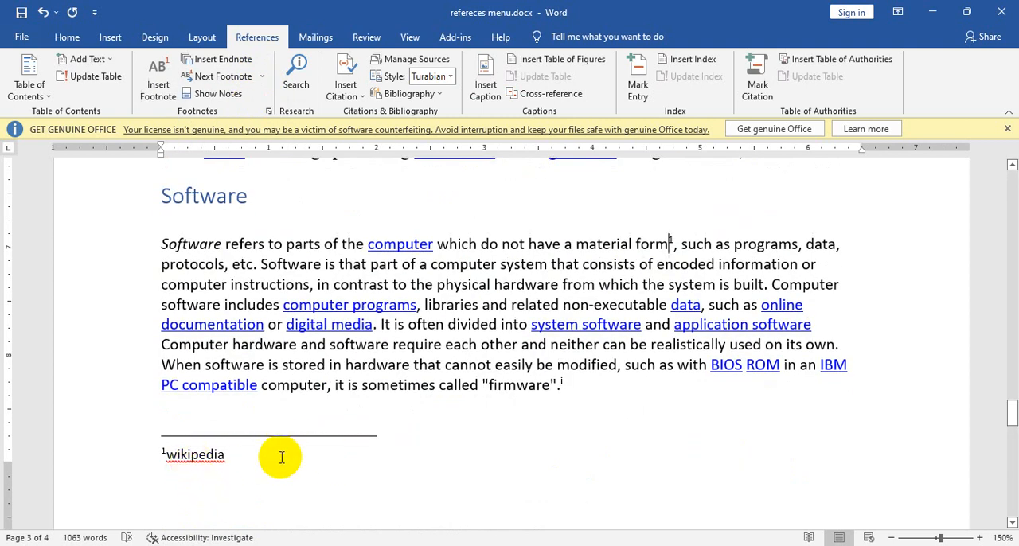
click(262, 80)
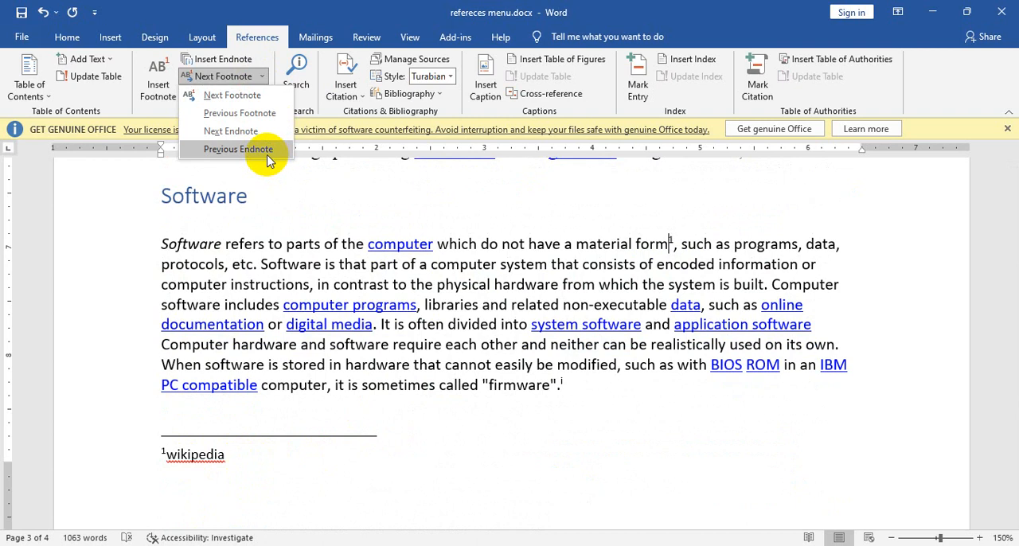
click(267, 152)
click(266, 79)
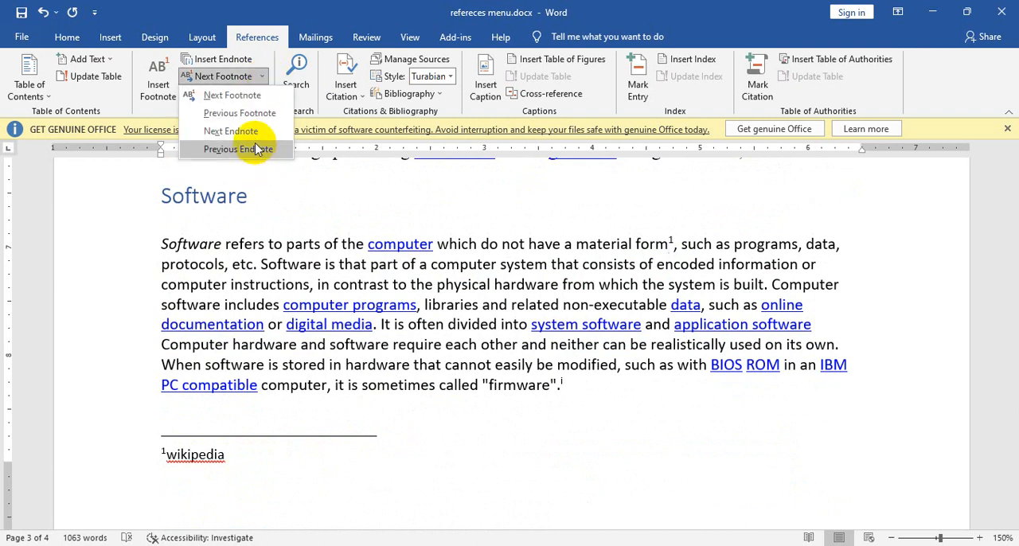
click(239, 152)
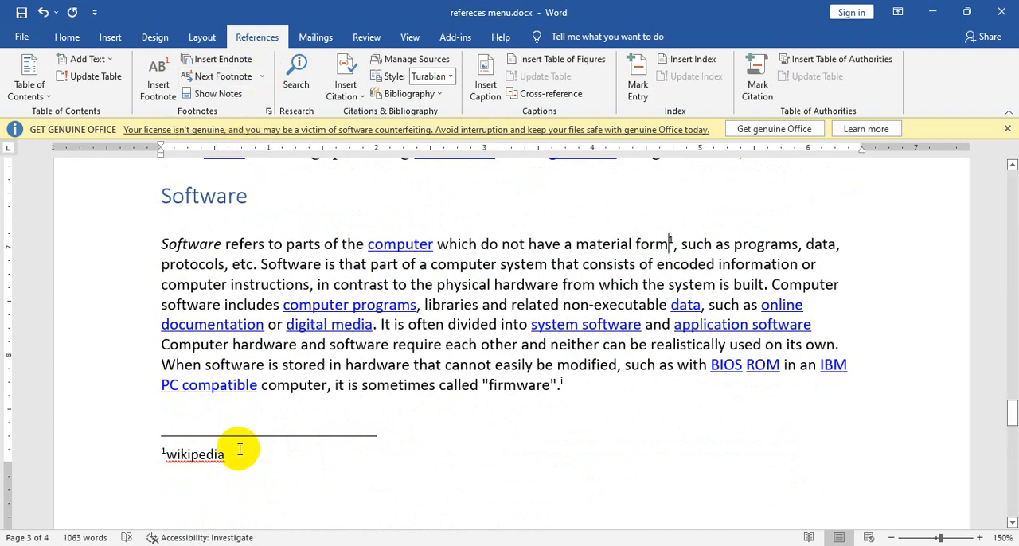
Step: Go to the next endnote, and return from there to the previous footnote in the Software paragraph
click(262, 76)
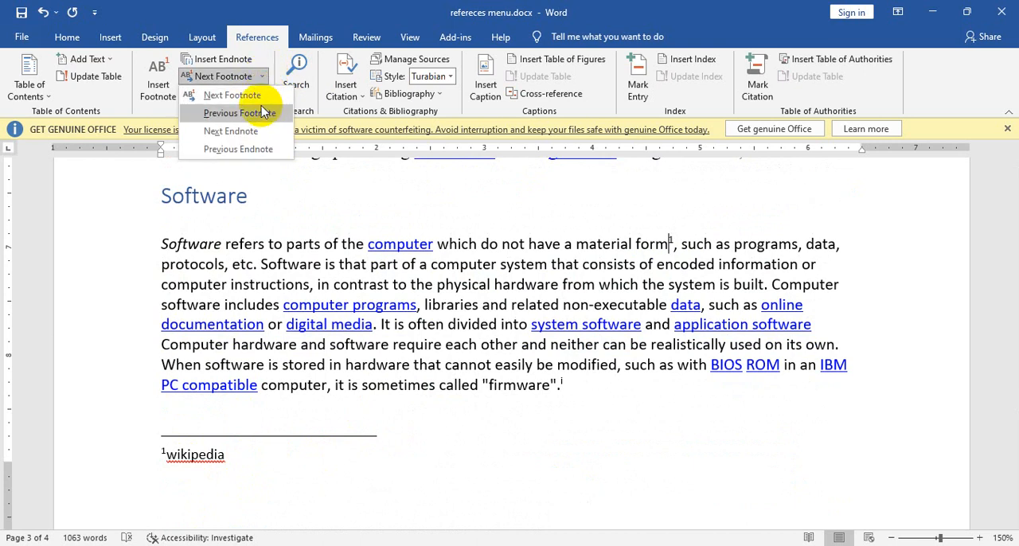
click(262, 130)
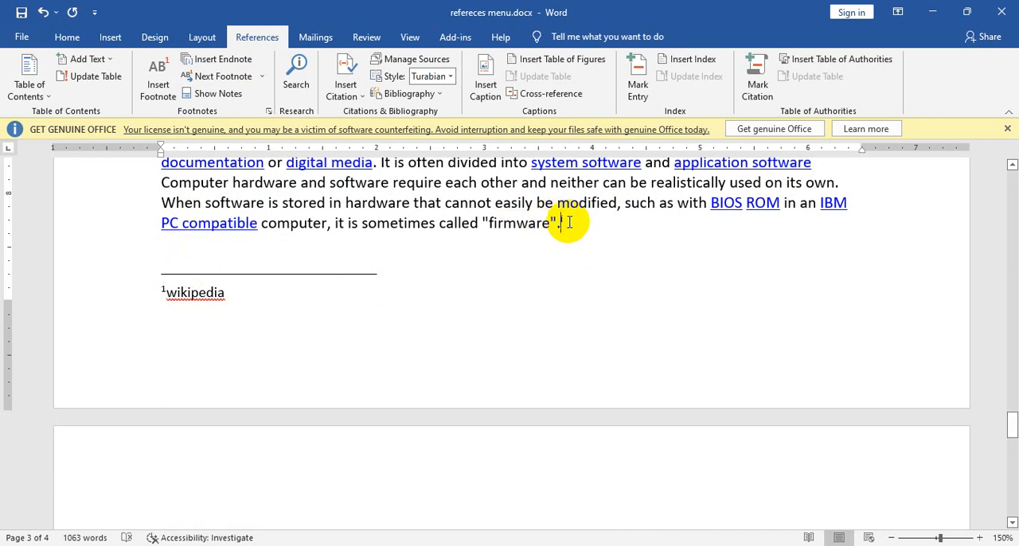
scroll(700, 348, up, 3)
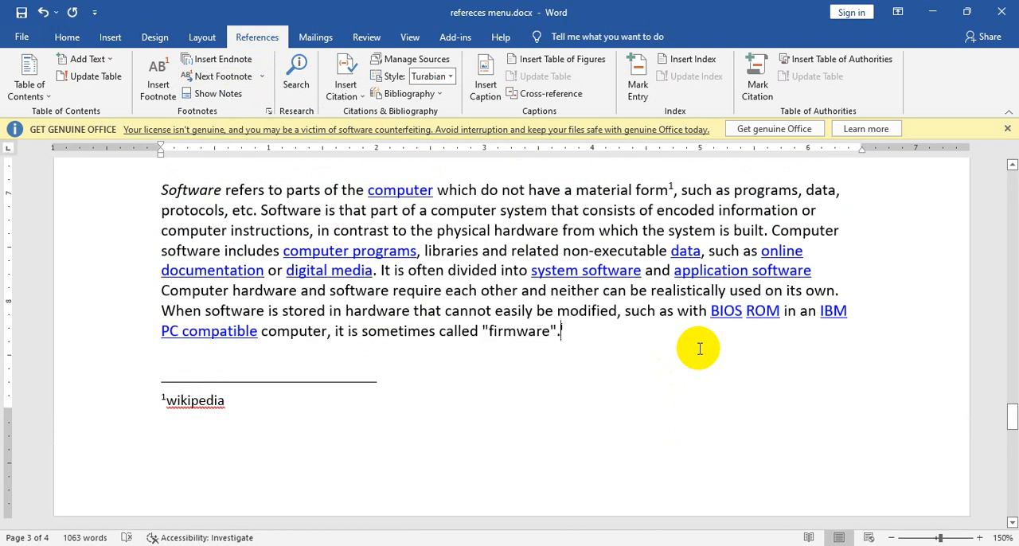
click(262, 76)
click(275, 97)
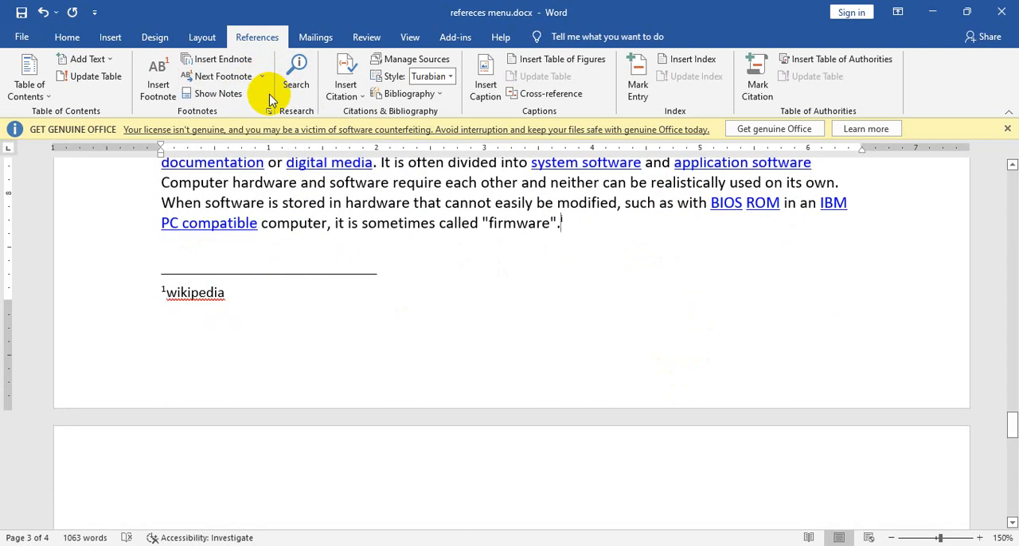
click(262, 76)
click(265, 109)
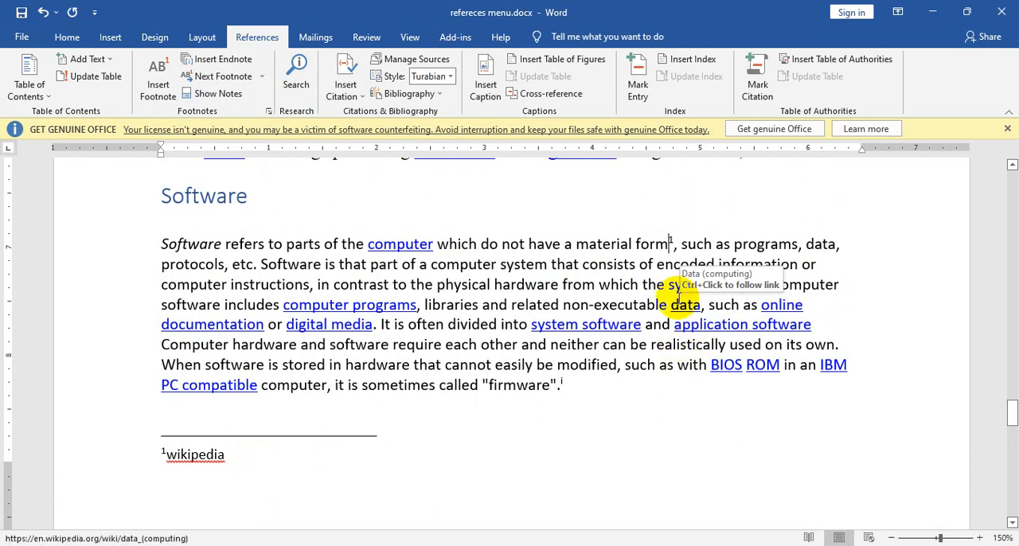
Step: Show the endnote area and correct the endnote text to "this document is copy Wikipedia"
click(212, 93)
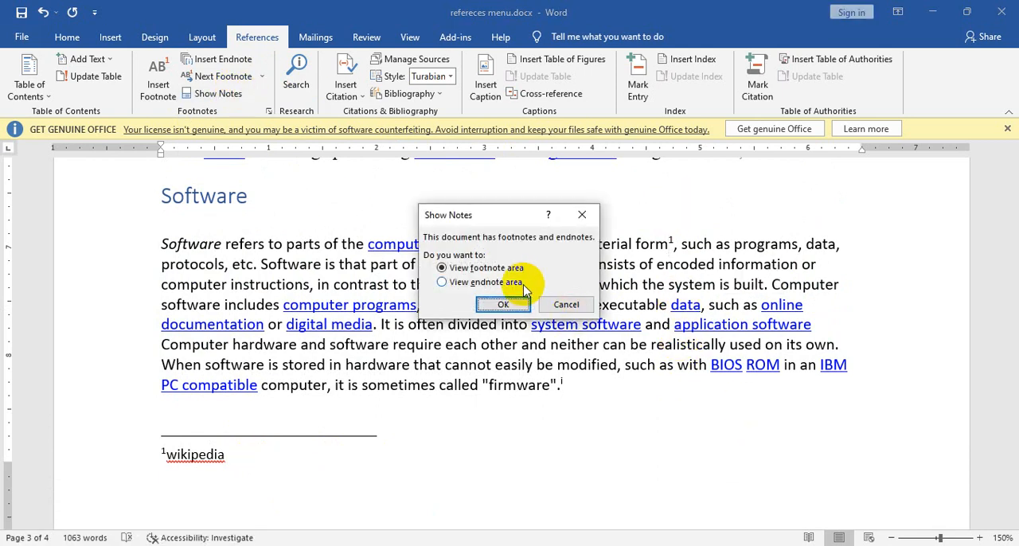
click(513, 304)
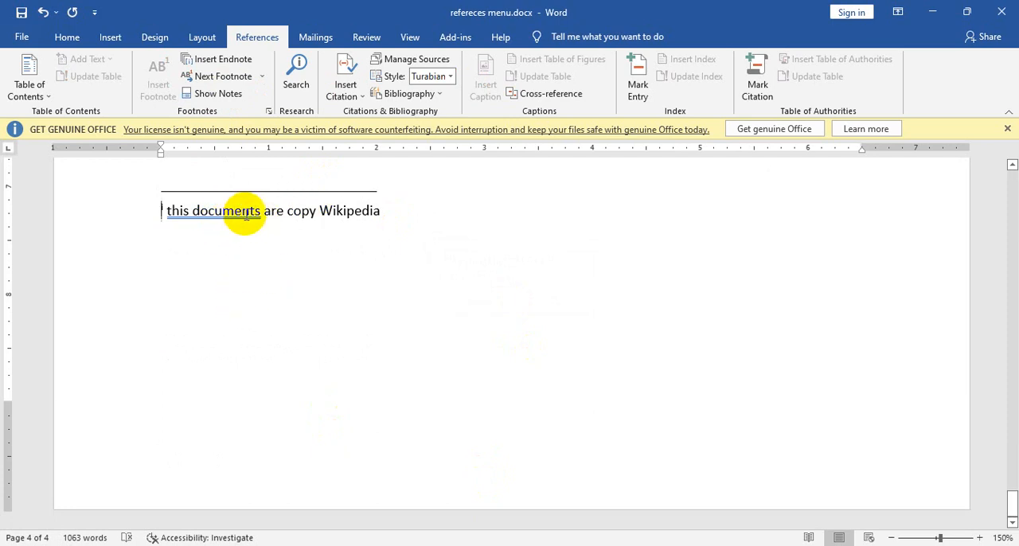
right_click(246, 213)
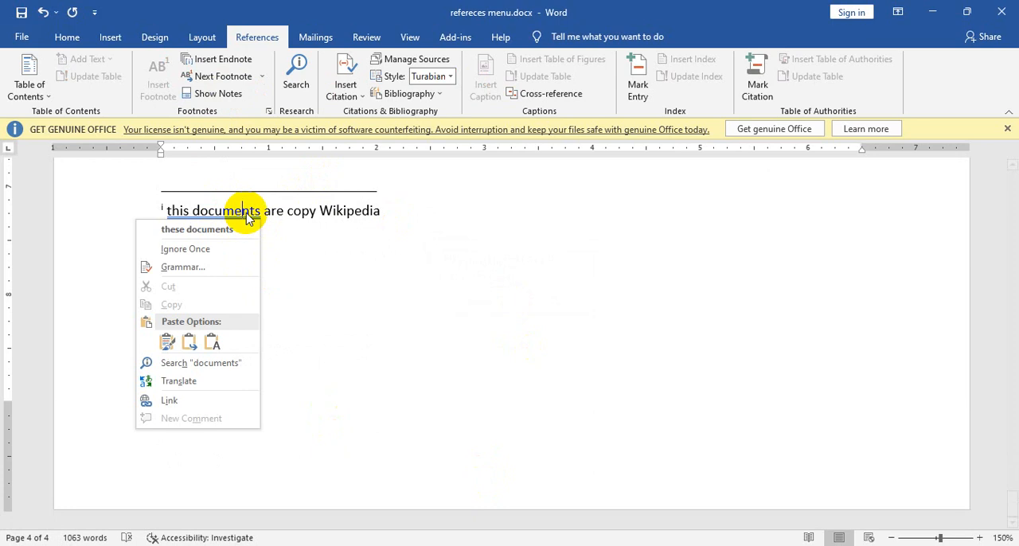
click(220, 237)
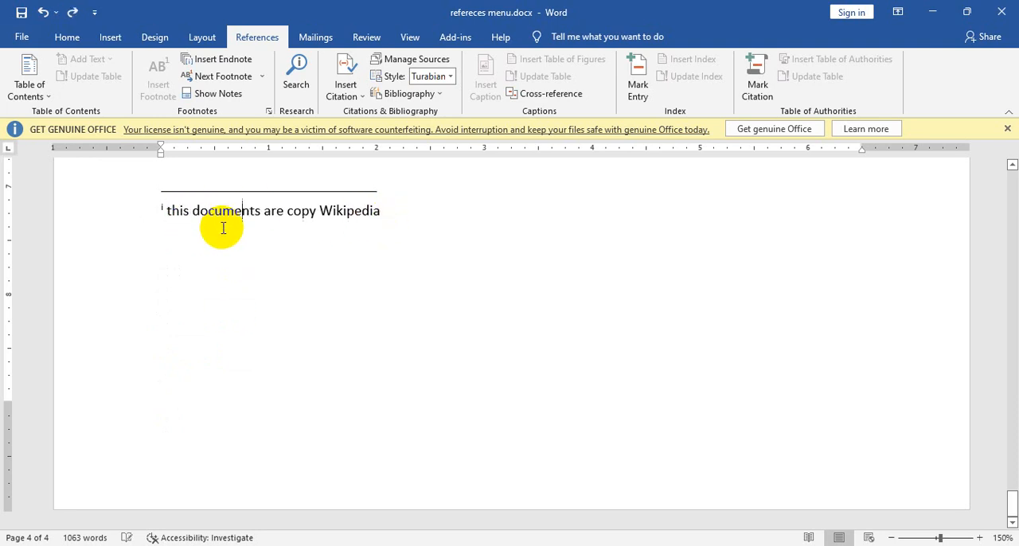
click(260, 211)
key(BackSpace)
double_click(266, 209)
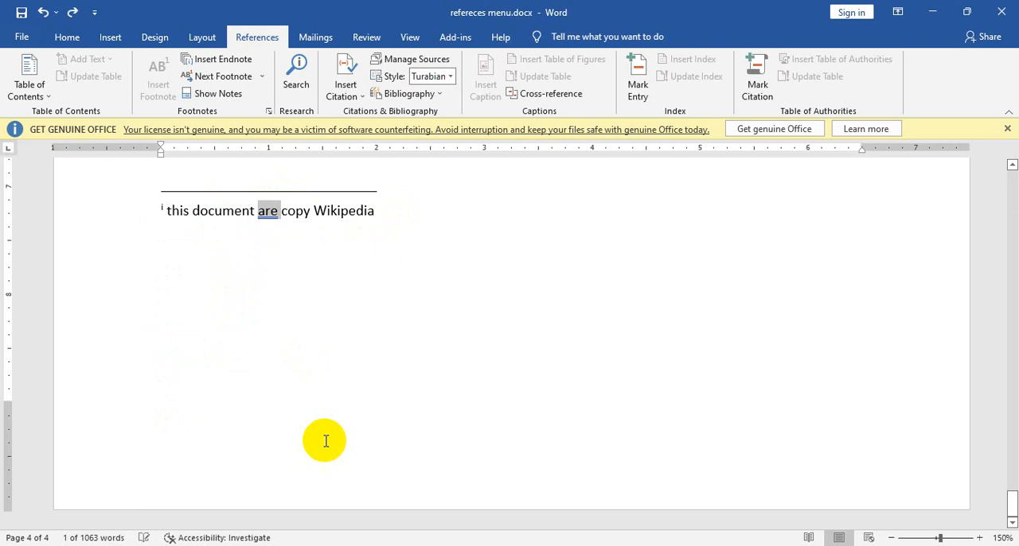
click(528, 359)
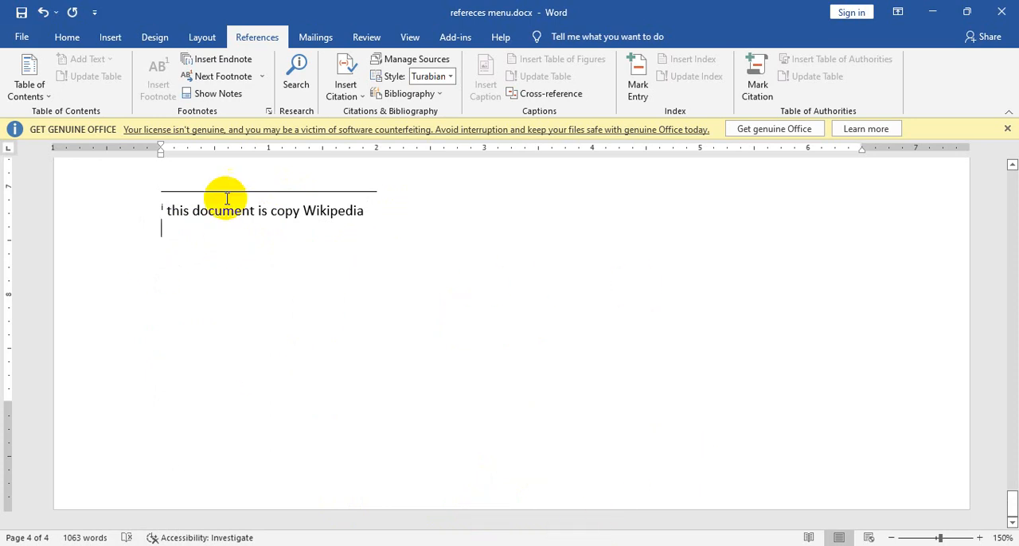
click(252, 215)
Step: Switch between the endnote reference after "firmware" and the endnote area using Show Notes
scroll(357, 414, up, 2)
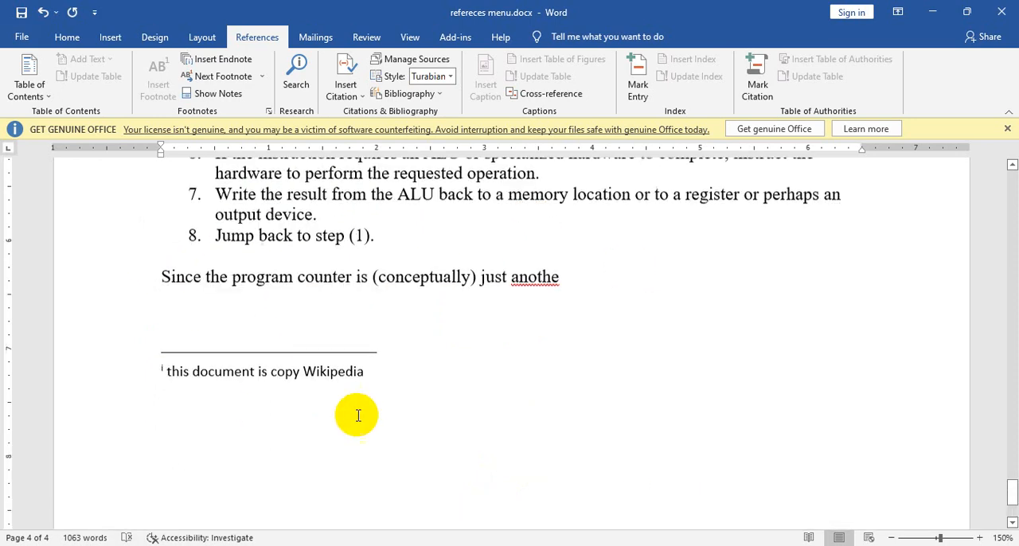
scroll(416, 432, up, 20)
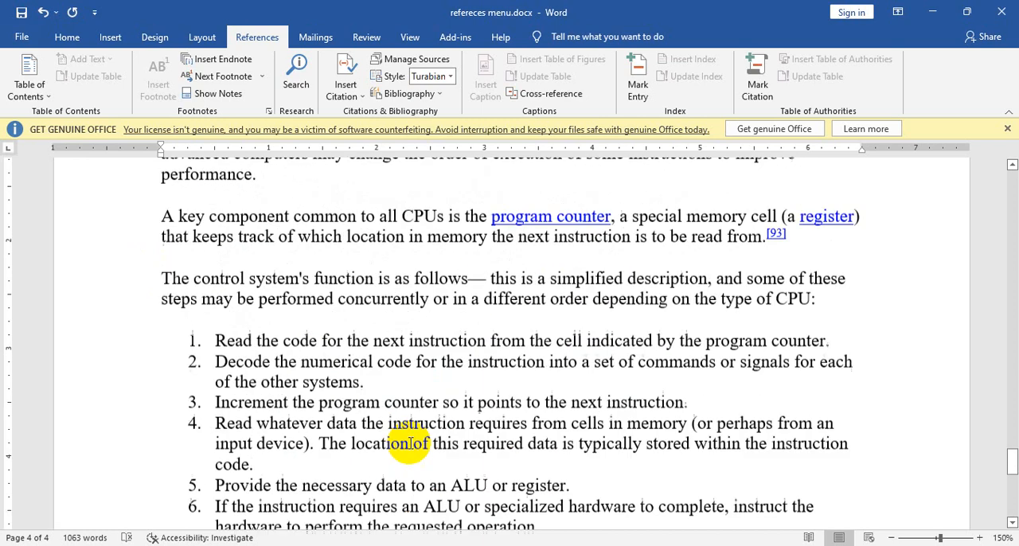
scroll(416, 448, up, 4)
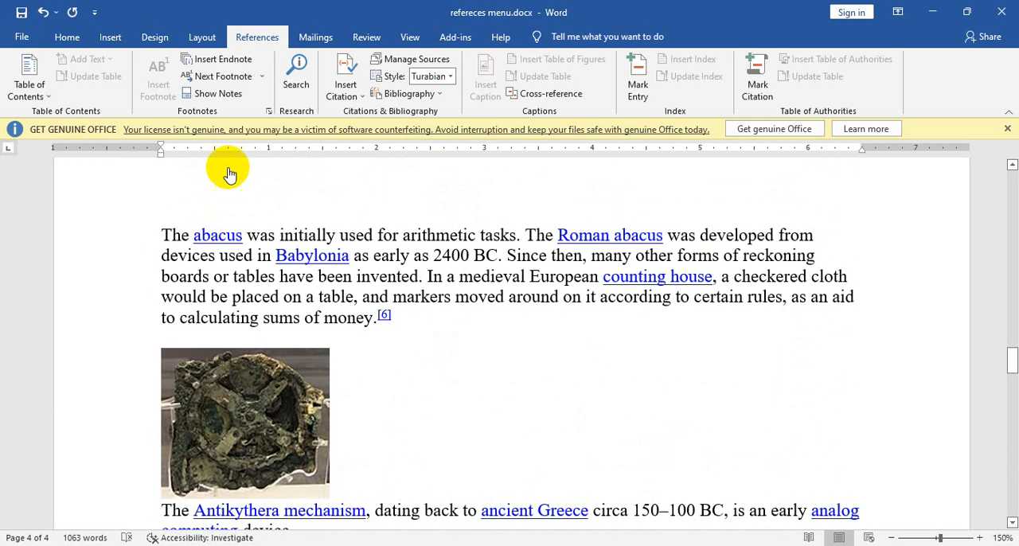
click(214, 94)
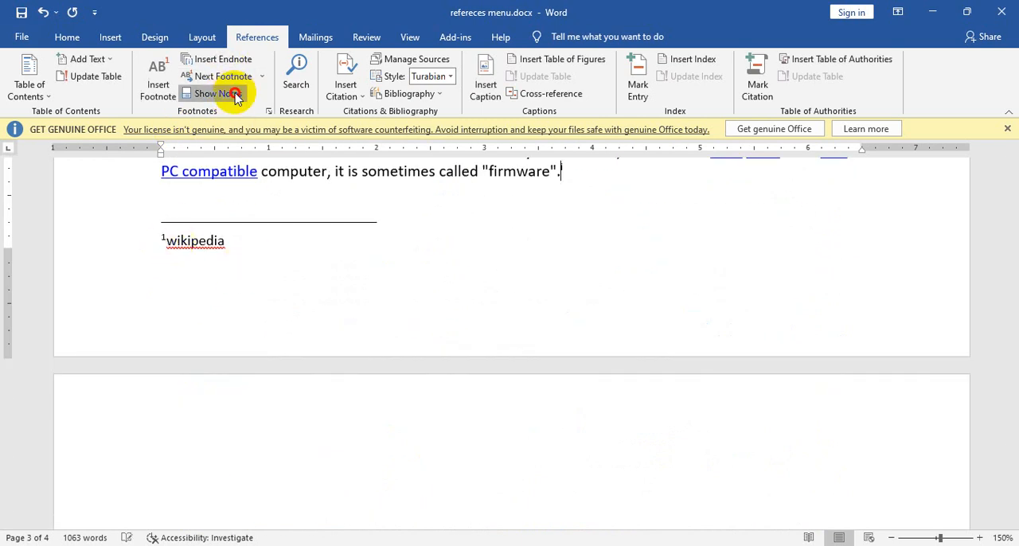
click(220, 93)
click(514, 285)
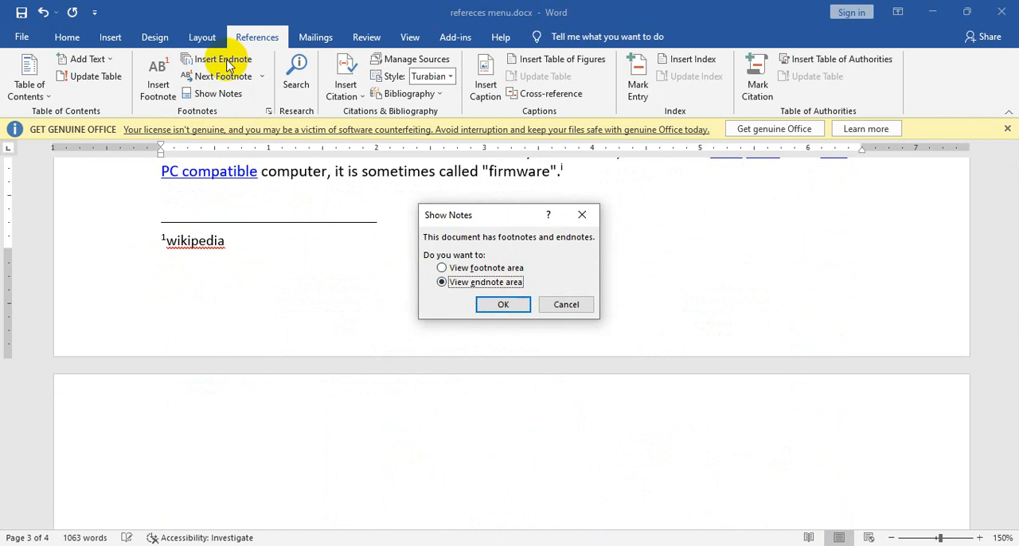
click(504, 304)
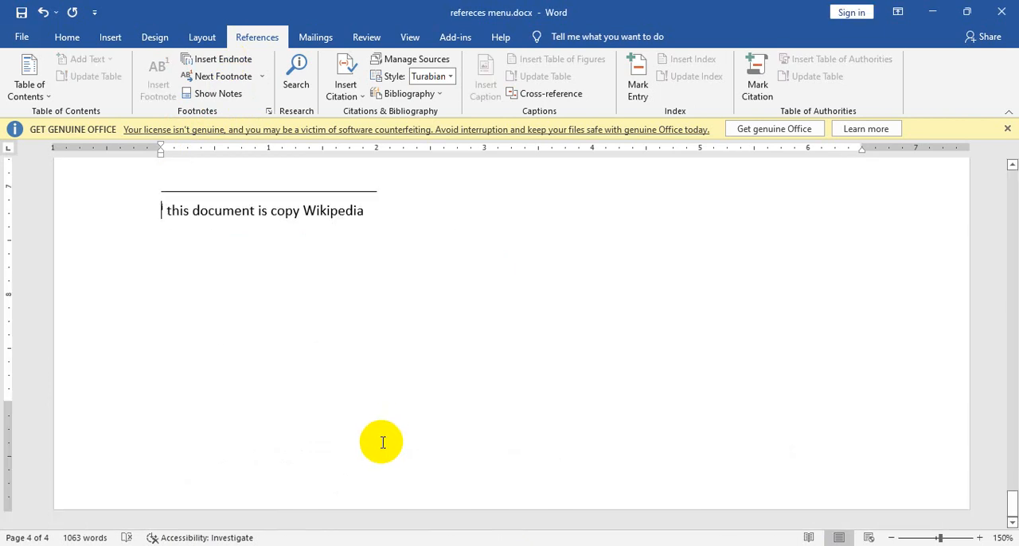
click(228, 95)
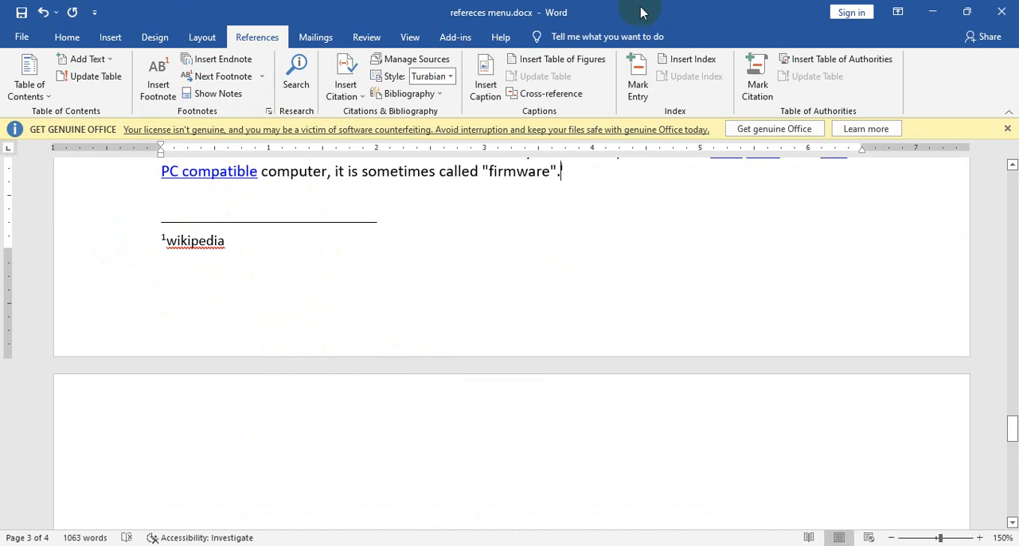
Step: Select the endnote reference mark after "firmware" and enlarge it to 90 pt
click(584, 174)
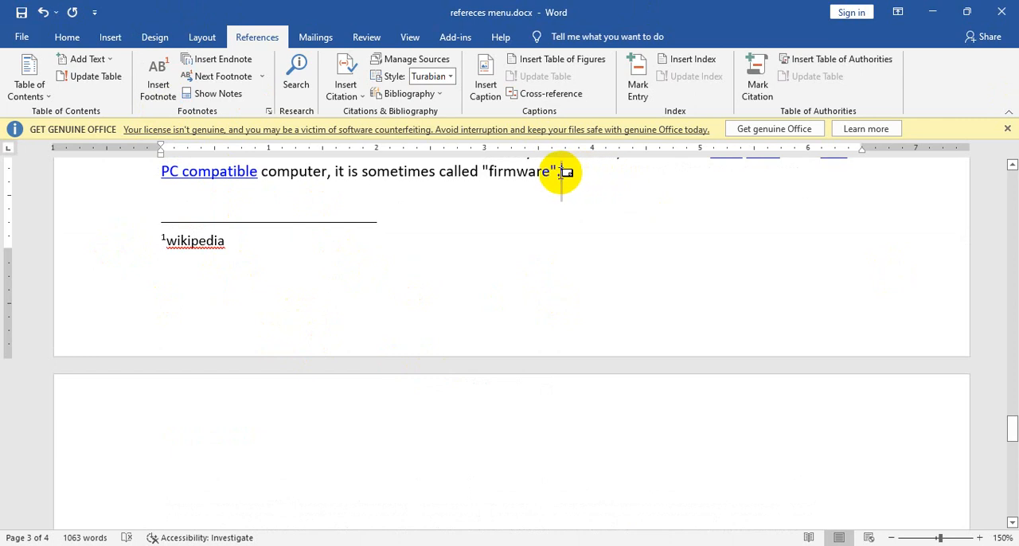
click(67, 37)
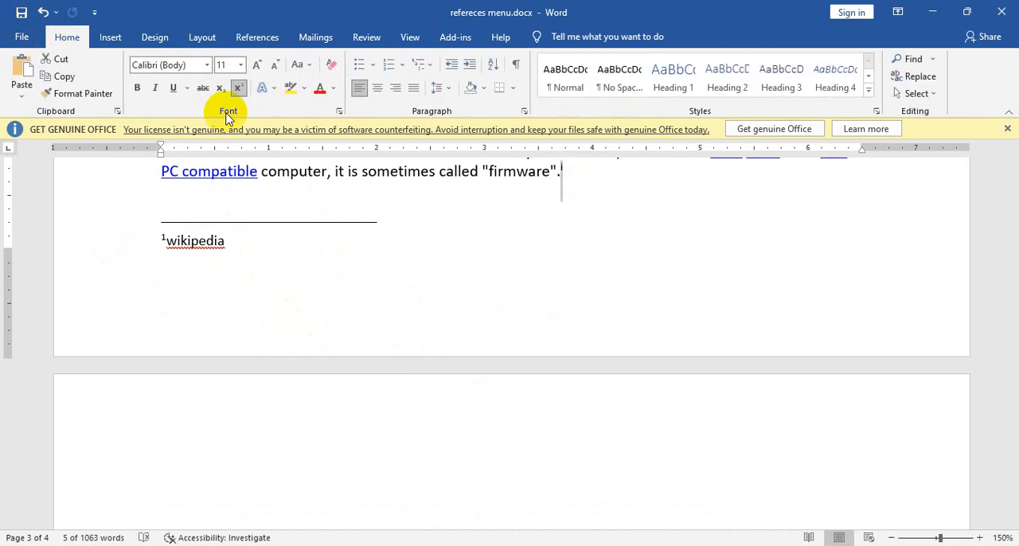
click(260, 70)
click(260, 70)
click(260, 70)
click(260, 70)
click(260, 70)
click(260, 70)
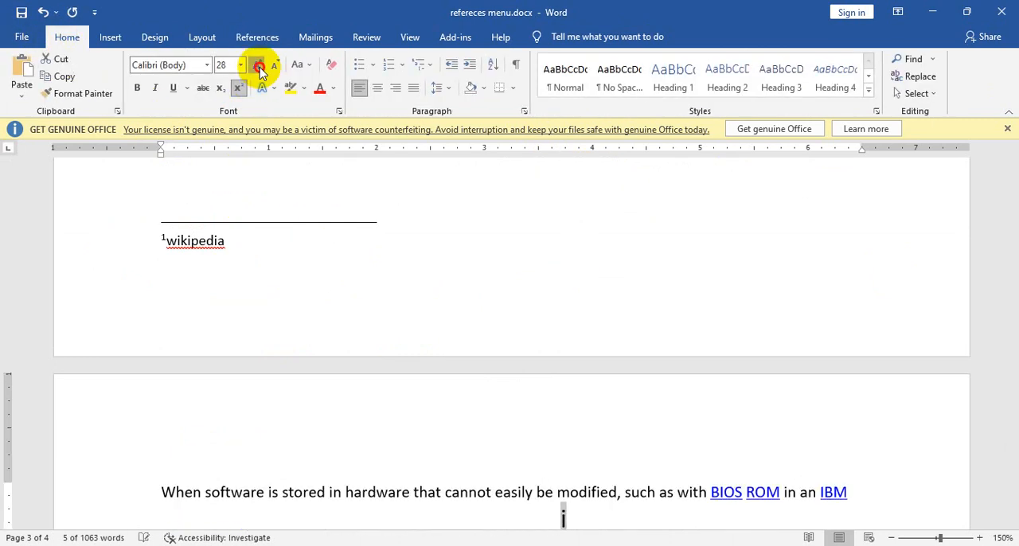
click(261, 71)
click(260, 70)
click(260, 70)
click(260, 70)
click(260, 70)
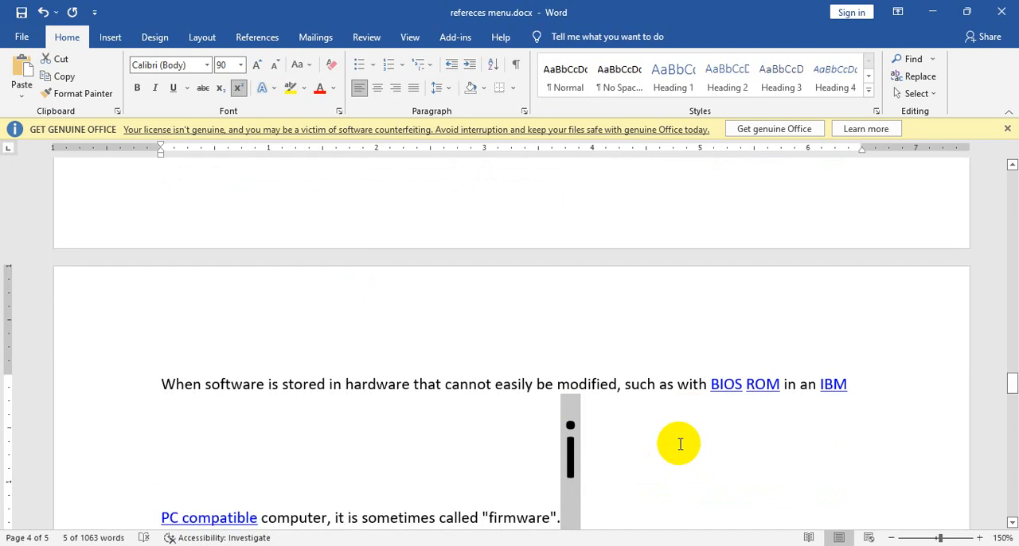
Step: Reduce the selected endnote reference mark to 16 pt and leave it without bold or italic formatting
click(276, 67)
click(276, 68)
click(276, 68)
click(276, 68)
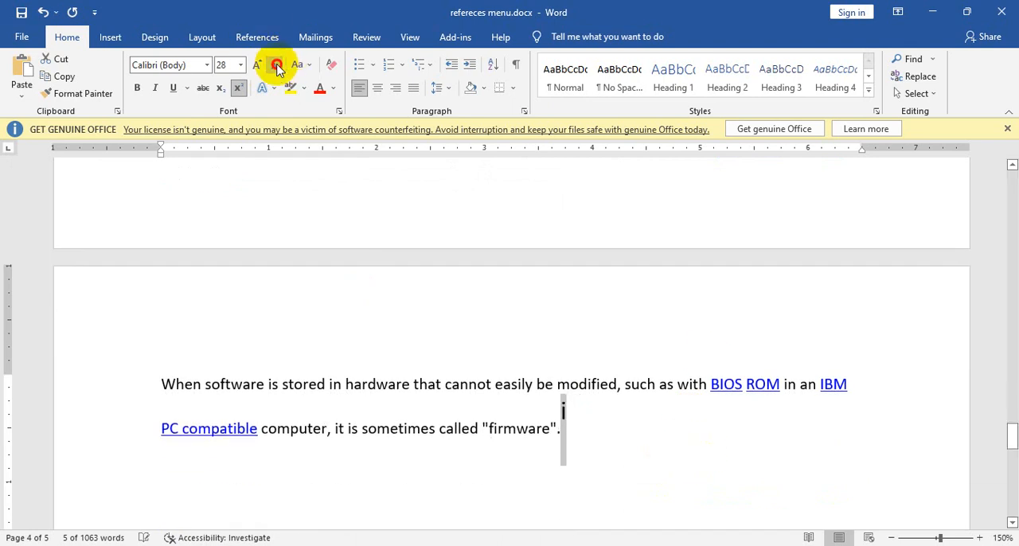
click(276, 68)
click(277, 67)
click(277, 67)
click(277, 67)
click(276, 68)
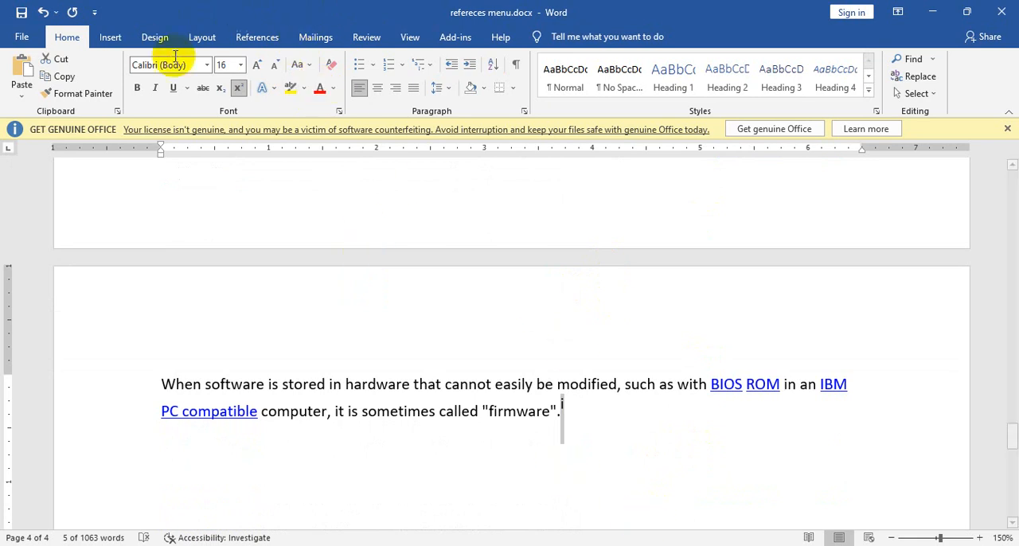
click(135, 92)
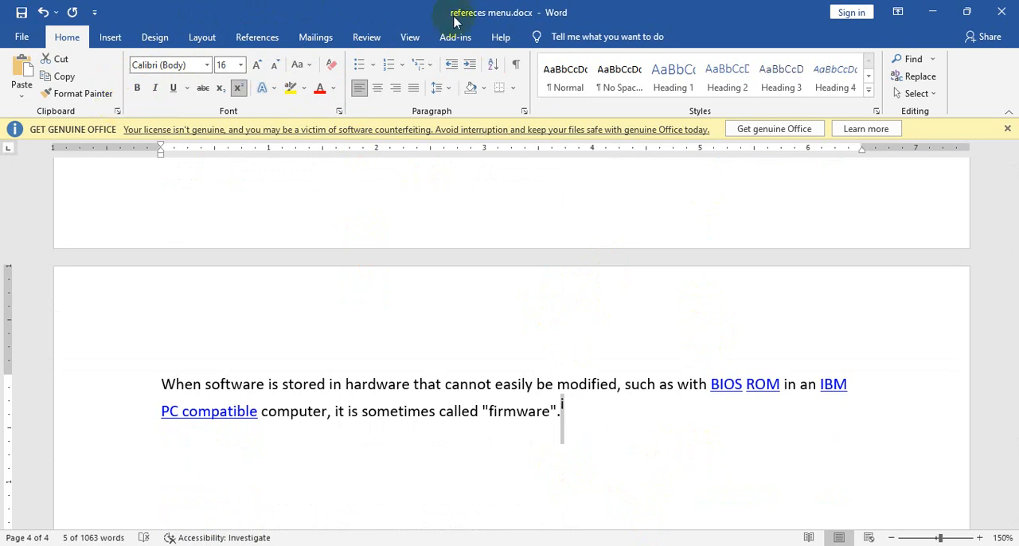
Step: Copy the name "Abū Rayhān al-Bīrūnī" from the paragraph about mechanical aids above the Software heading
click(262, 38)
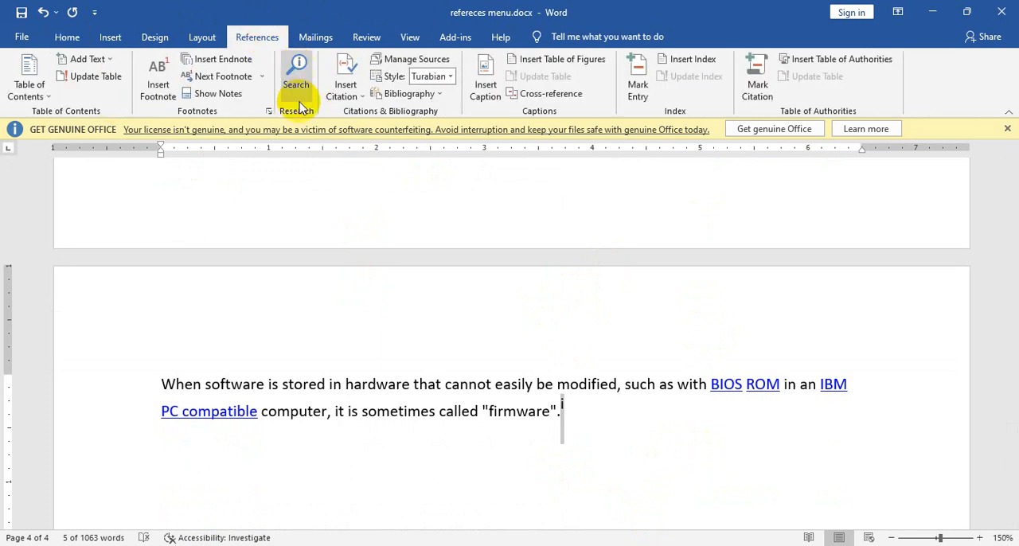
scroll(673, 356, up, 5)
scroll(673, 357, up, 4)
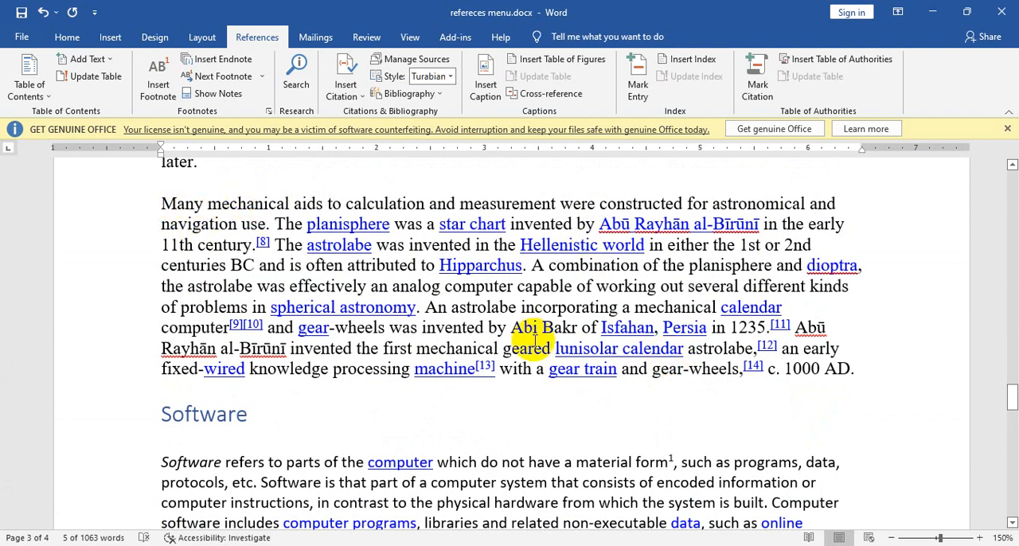
scroll(535, 340, up, 1)
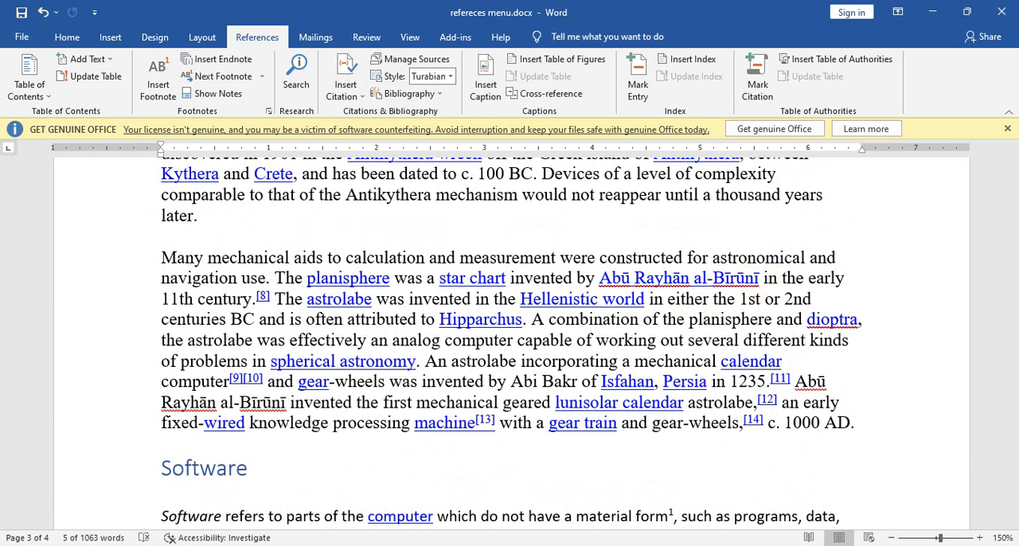
key(alt+Tab)
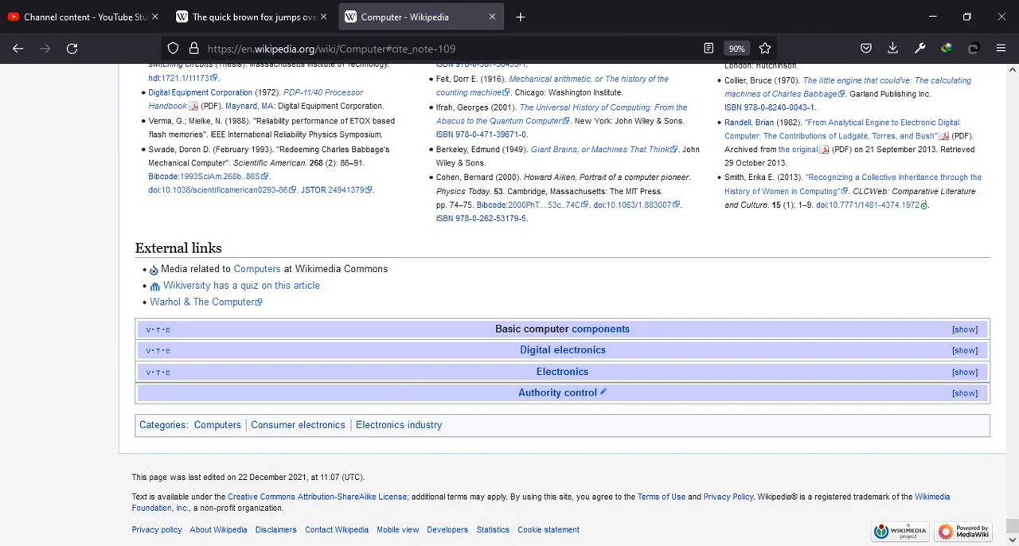
key(alt+Tab)
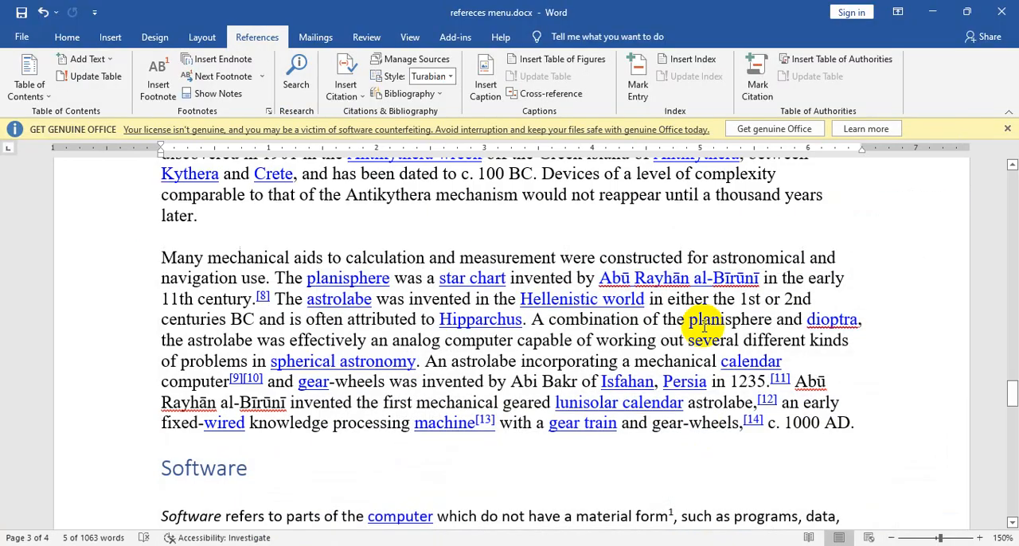
click(763, 278)
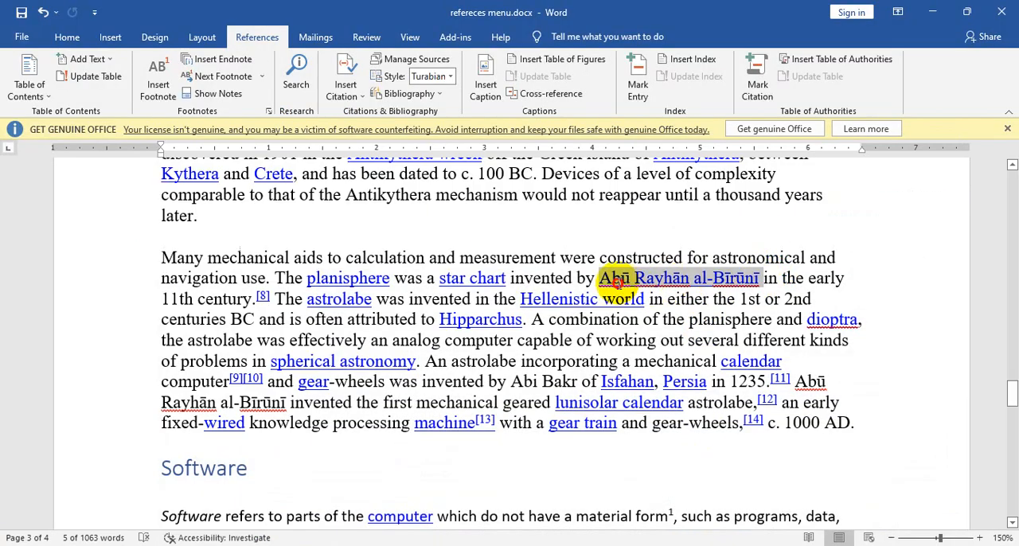
key(ctrl+z)
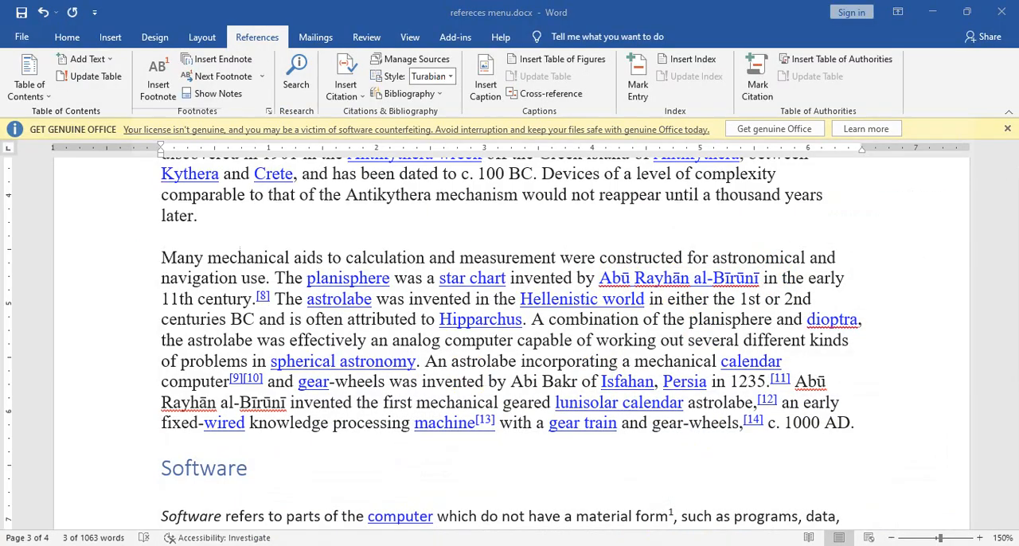
Step: Switch to Firefox, search the web for "Abū Rayhān al-Bīrūnī" in a new tab, and look through the results
key(alt+Tab)
click(521, 16)
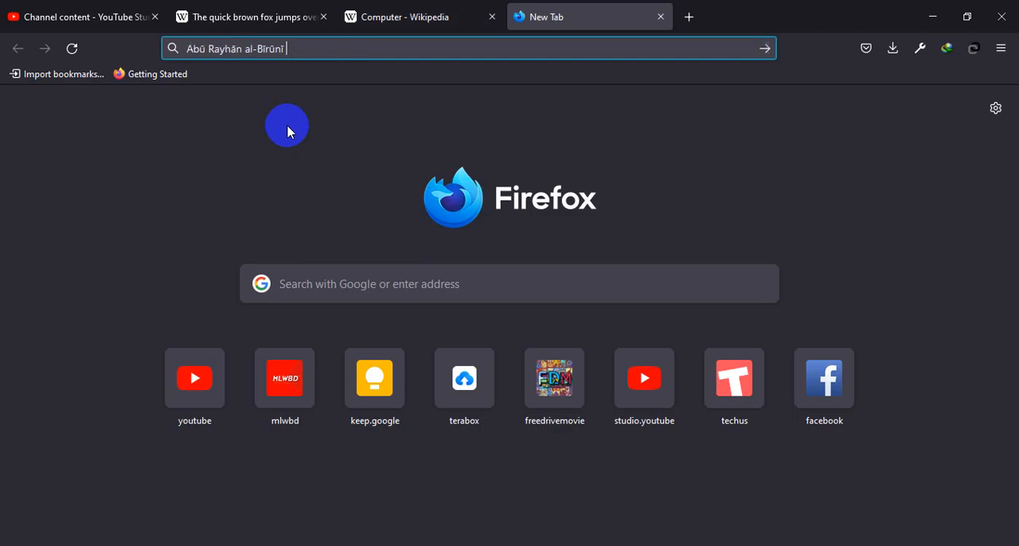
key(Return)
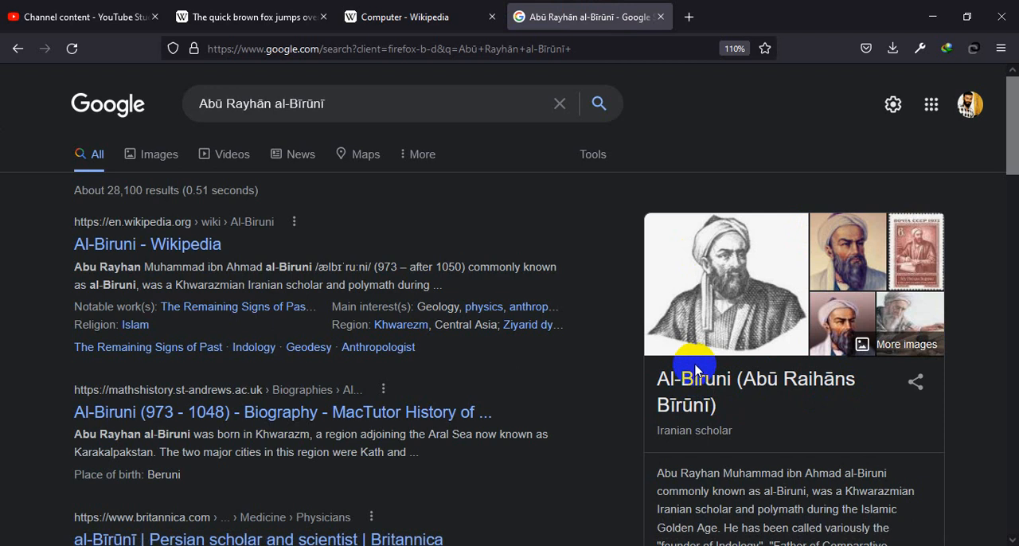
scroll(725, 448, down, 2)
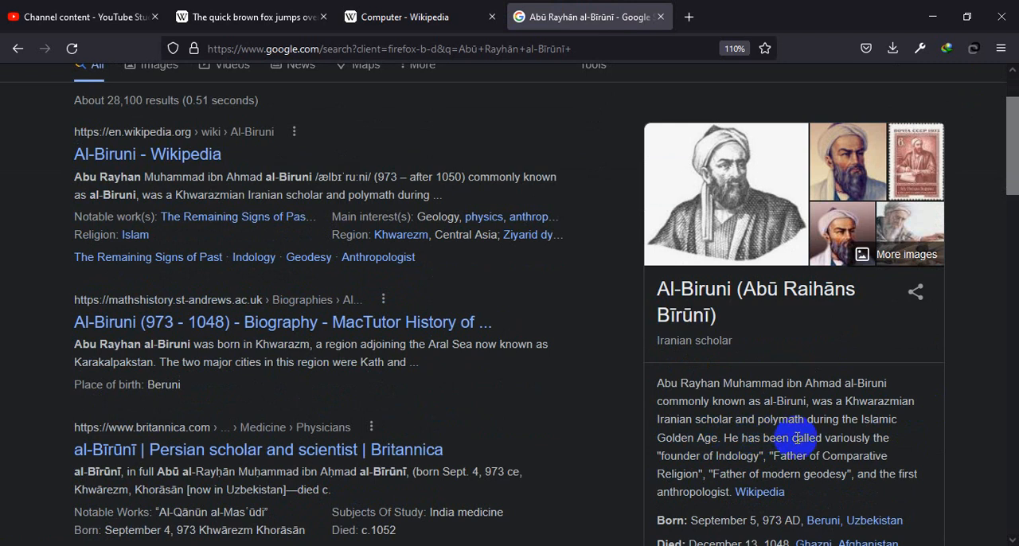
scroll(798, 435, down, 2)
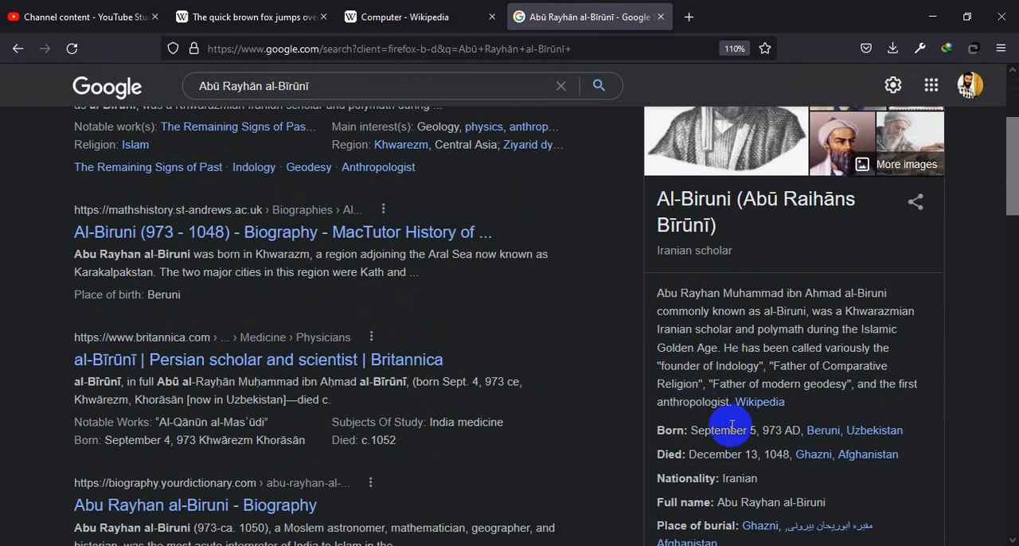
scroll(812, 427, down, 4)
scroll(814, 374, up, 6)
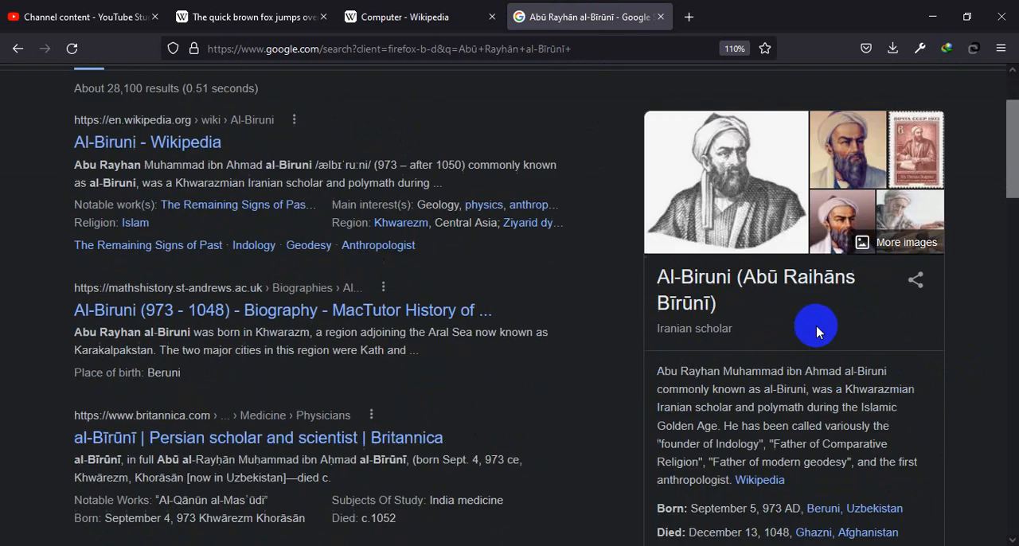
scroll(755, 398, down, 10)
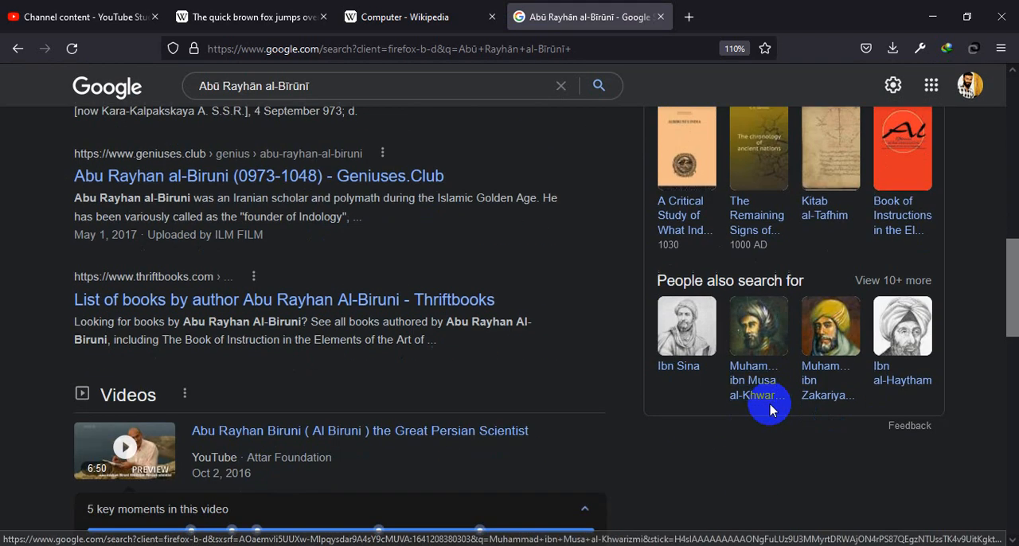
scroll(767, 398, up, 10)
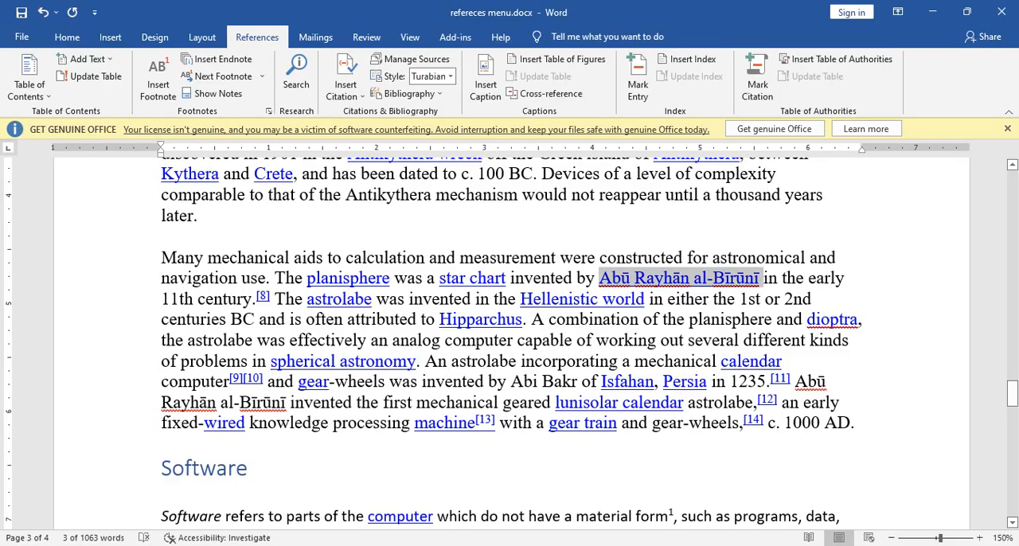
Step: Switch back to Word, look up the selected name with the Search command, and open the Wikipedia source of the Al-Biruni result
click(303, 73)
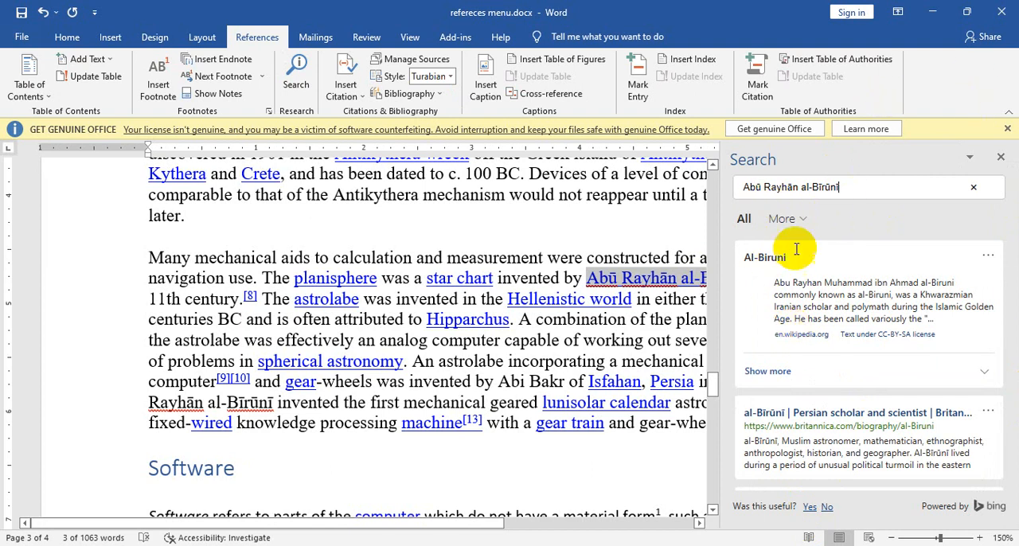
scroll(860, 344, down, 1)
scroll(861, 344, down, 1)
scroll(865, 371, up, 2)
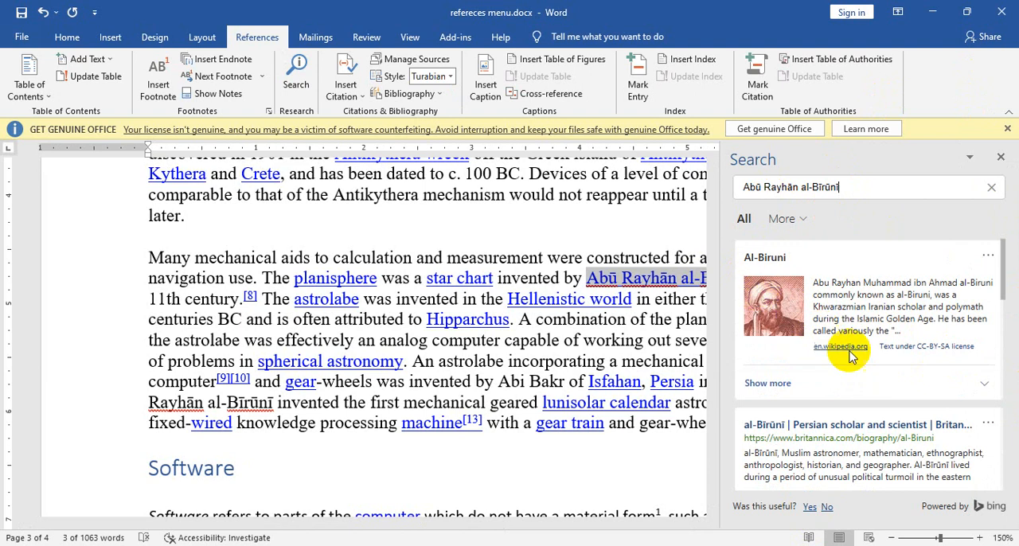
click(853, 350)
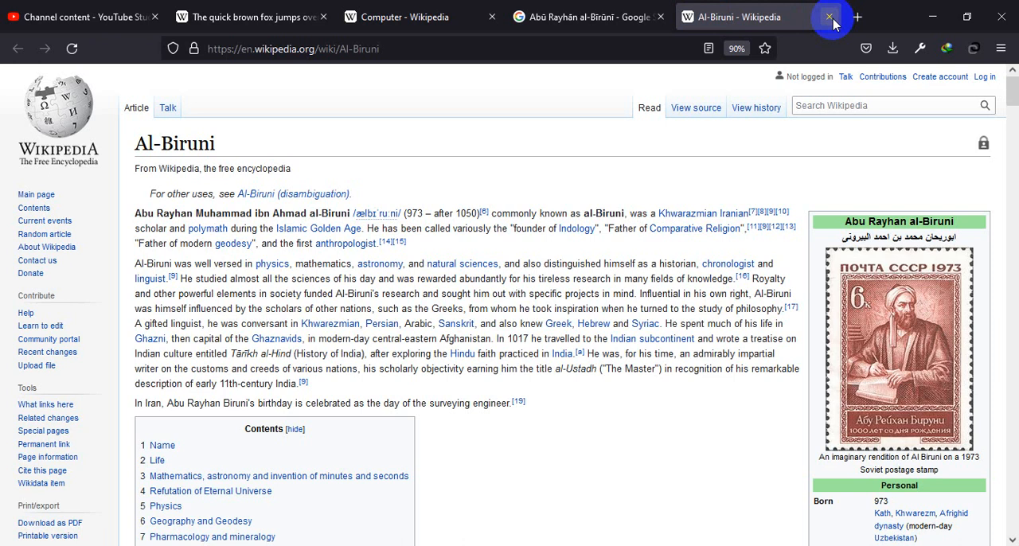
Step: Examine the personal details in the Al-Biruni Wikipedia article, close it, and review the same details in the Google results
scroll(958, 333, down, 3)
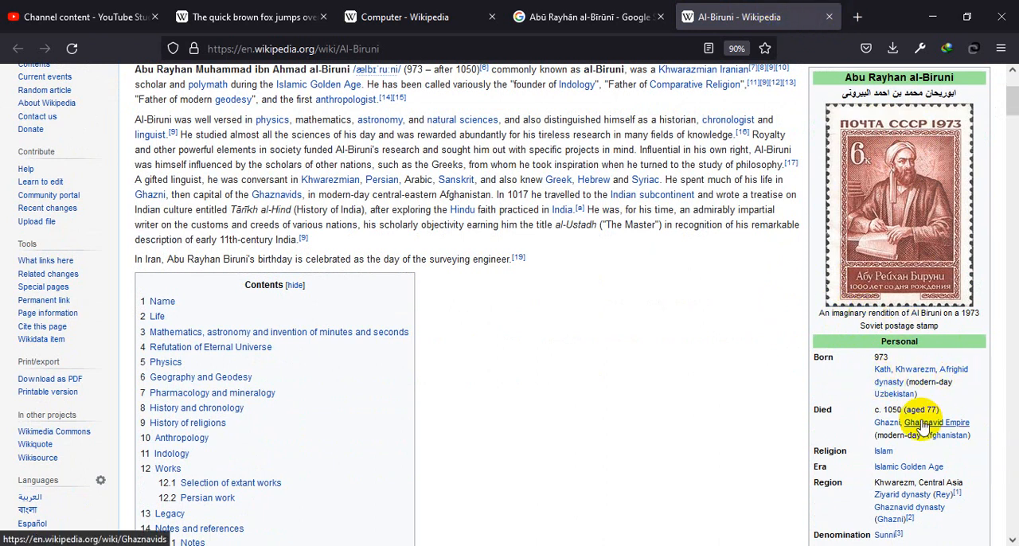
mouse_move(924, 425)
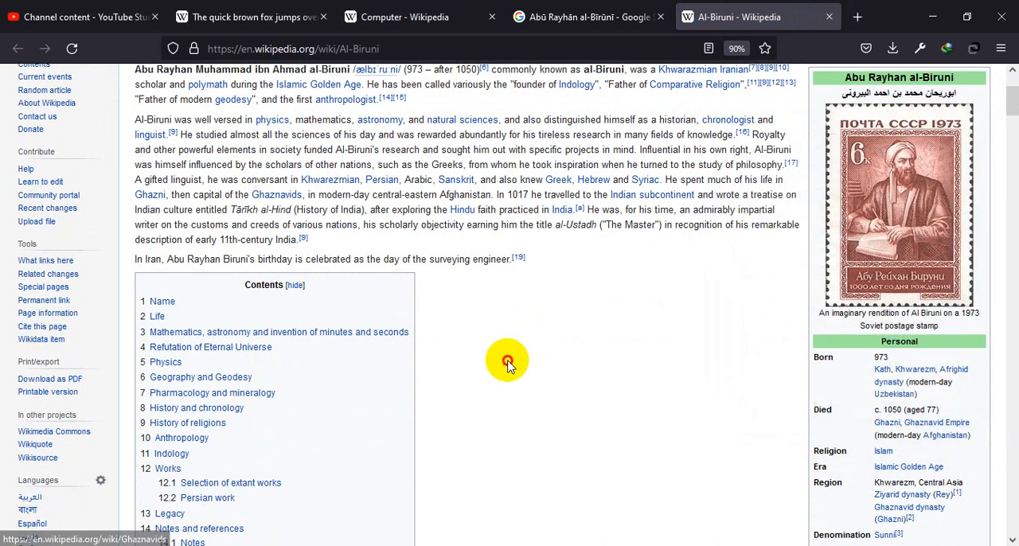
click(829, 17)
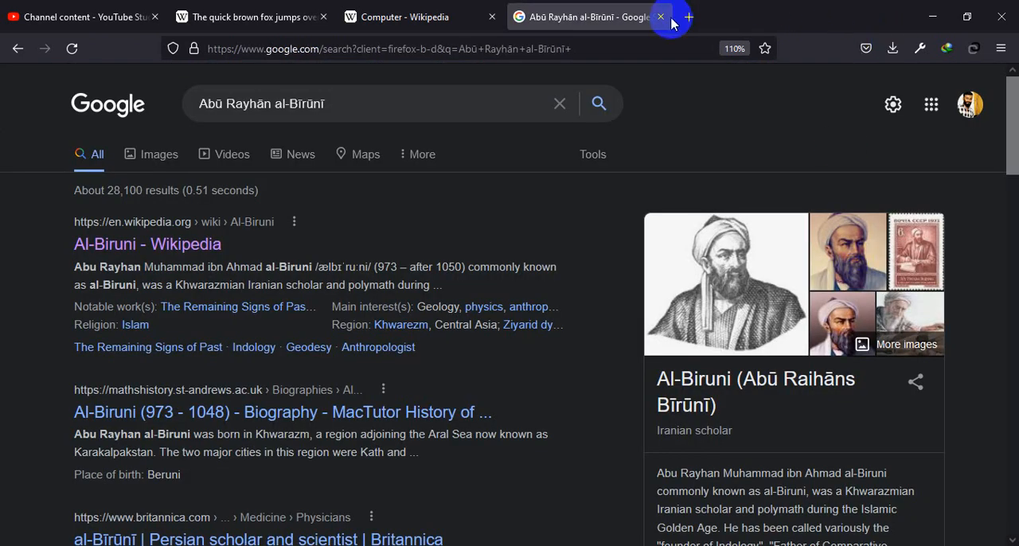
scroll(780, 486, down, 3)
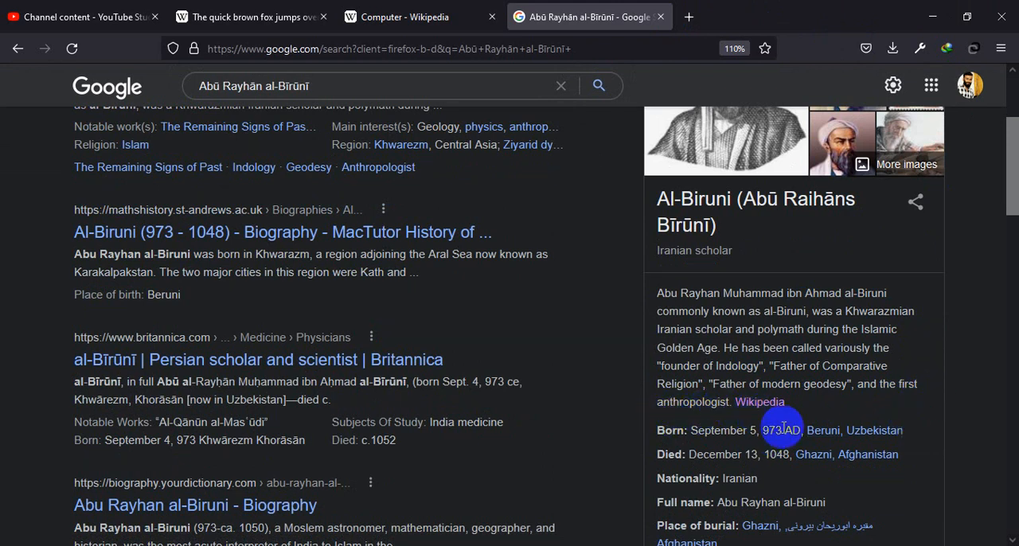
Step: Review the Al-Biruni details and books in the Google results and open the linked English Wikipedia article
scroll(868, 442, down, 2)
scroll(868, 442, down, 4)
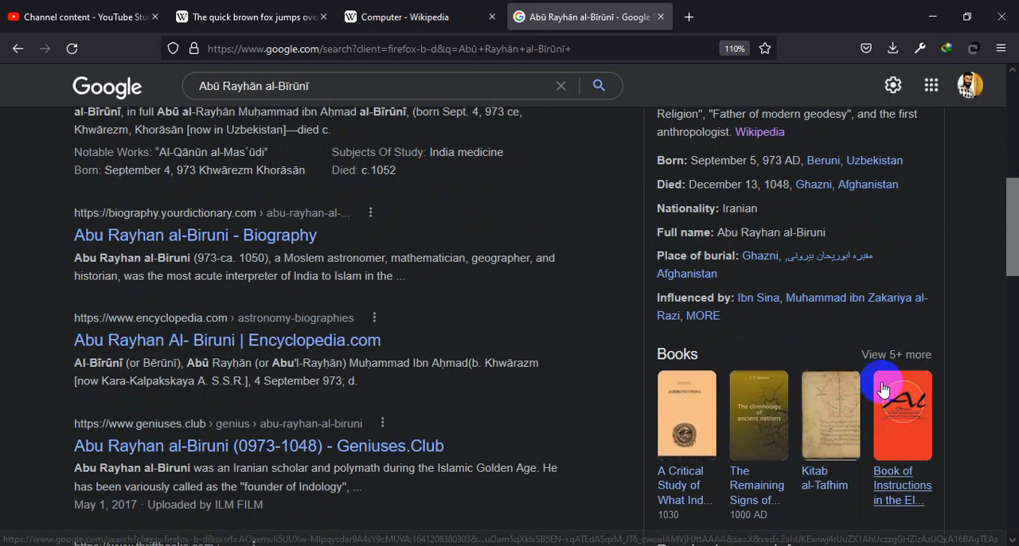
scroll(876, 390, up, 6)
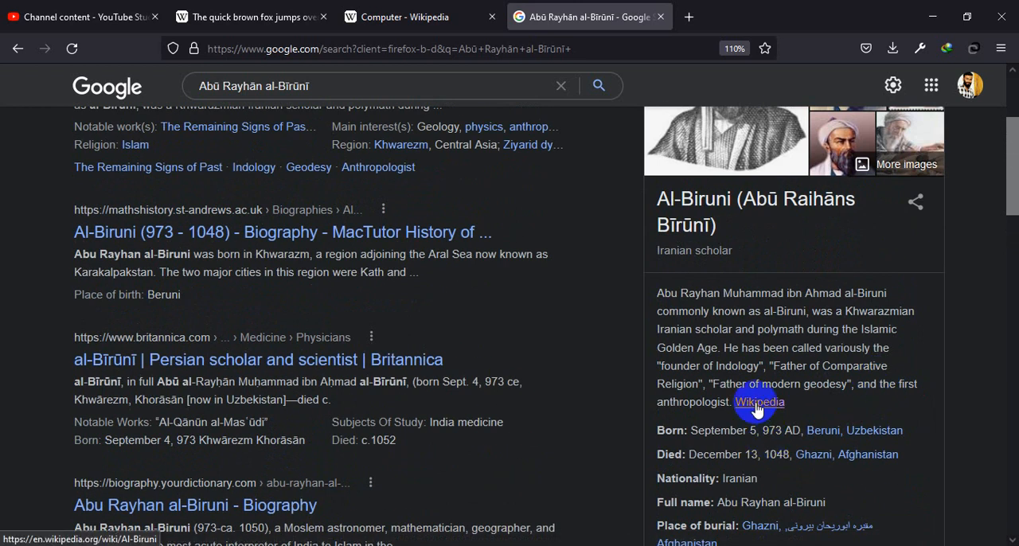
click(758, 411)
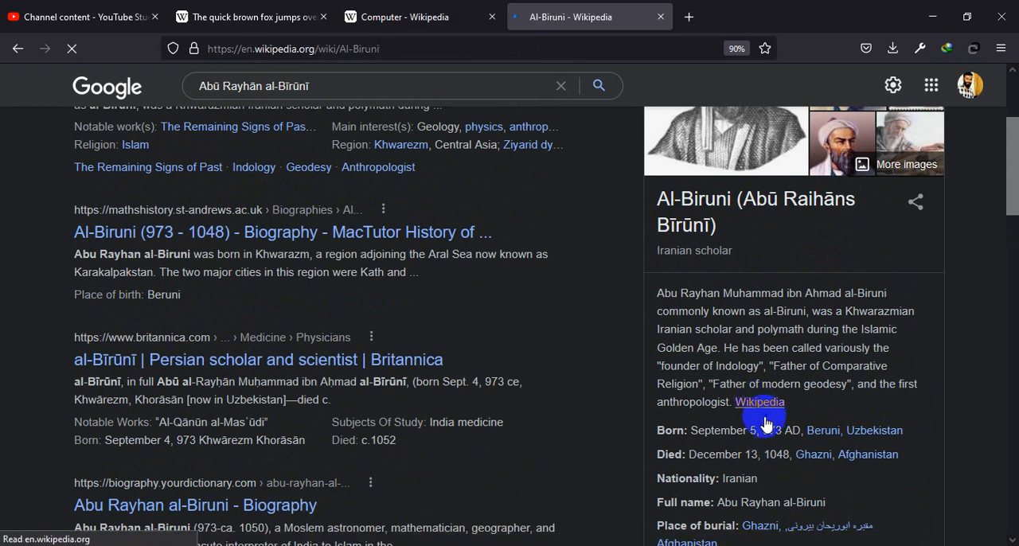
scroll(328, 347, down, 3)
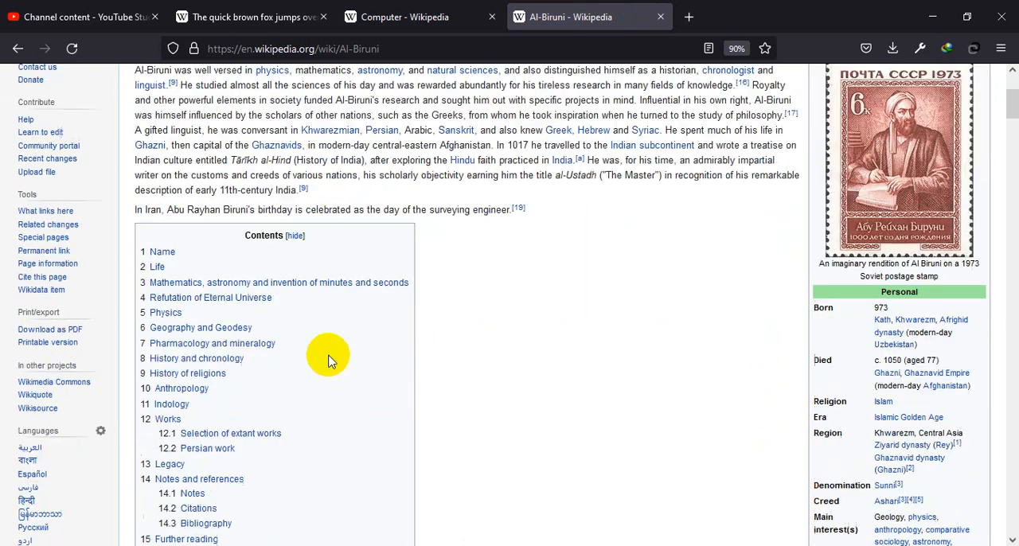
scroll(280, 363, up, 4)
Step: Load the Bengali edition of the Al-Biruni Wikipedia article by changing the address's language code from en to bn
click(245, 48)
click(245, 49)
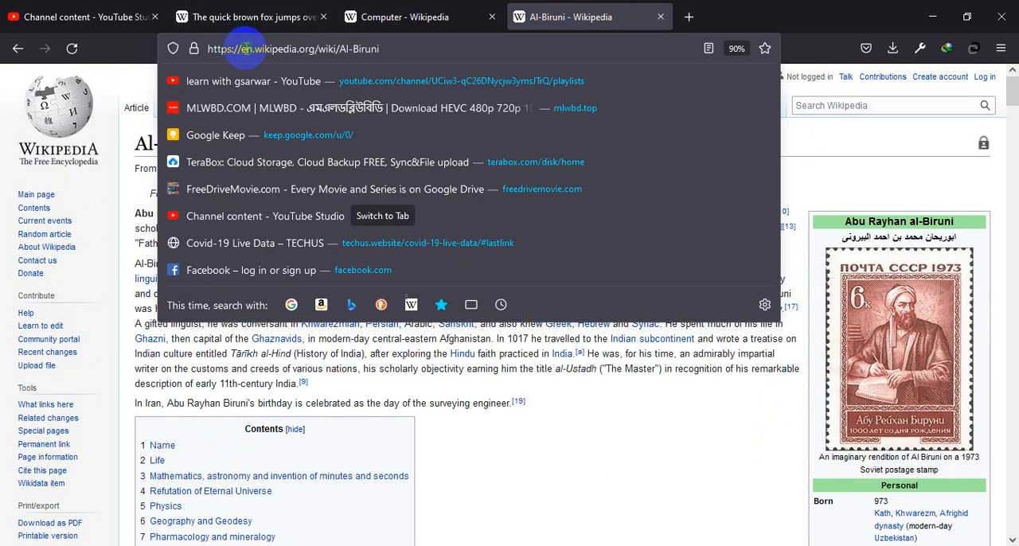
key(BackSpace)
text(b)
key(Return)
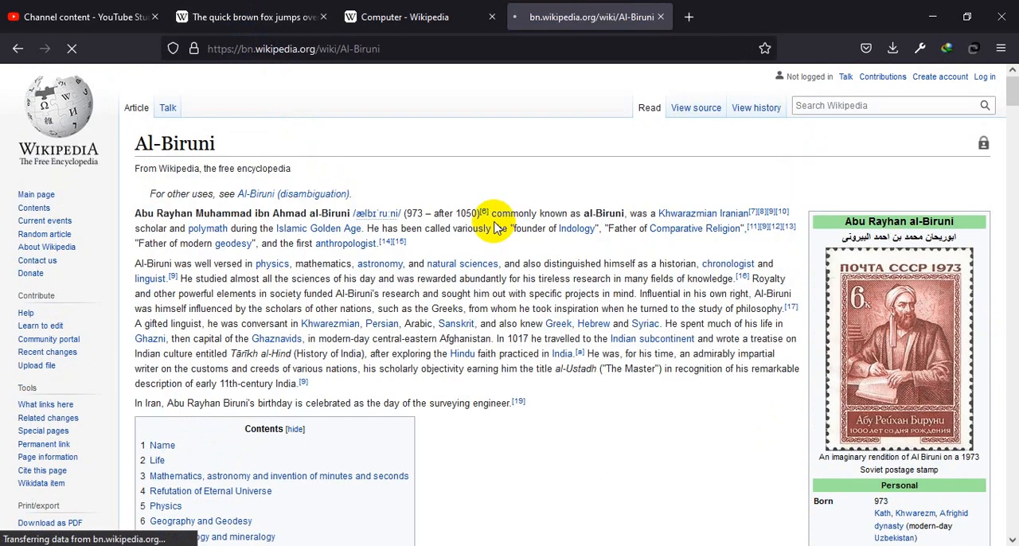
Step: Read through the Bengali Al-Biruni article, including its sections and personal details, with a brief switch to Word and back
scroll(651, 393, down, 15)
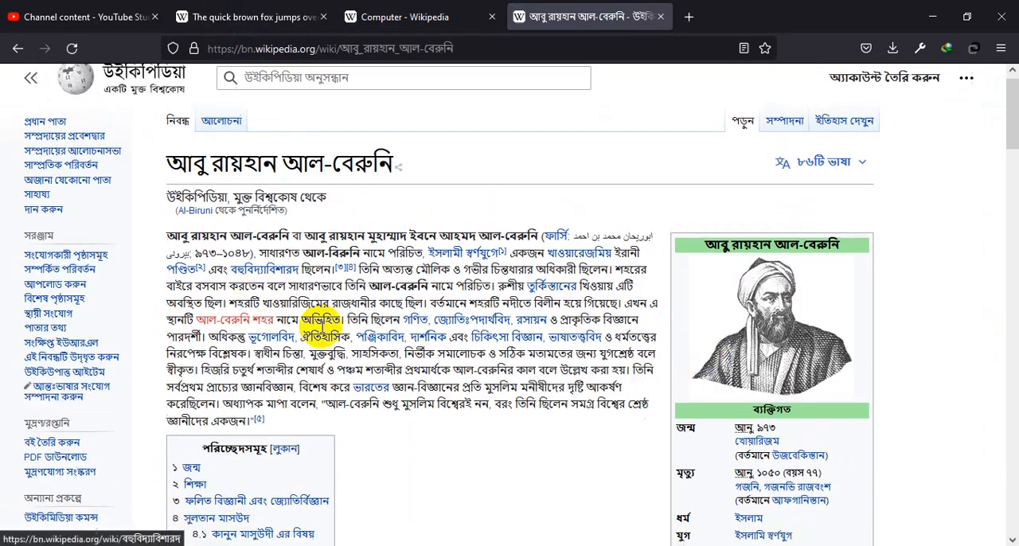
scroll(688, 352, down, 5)
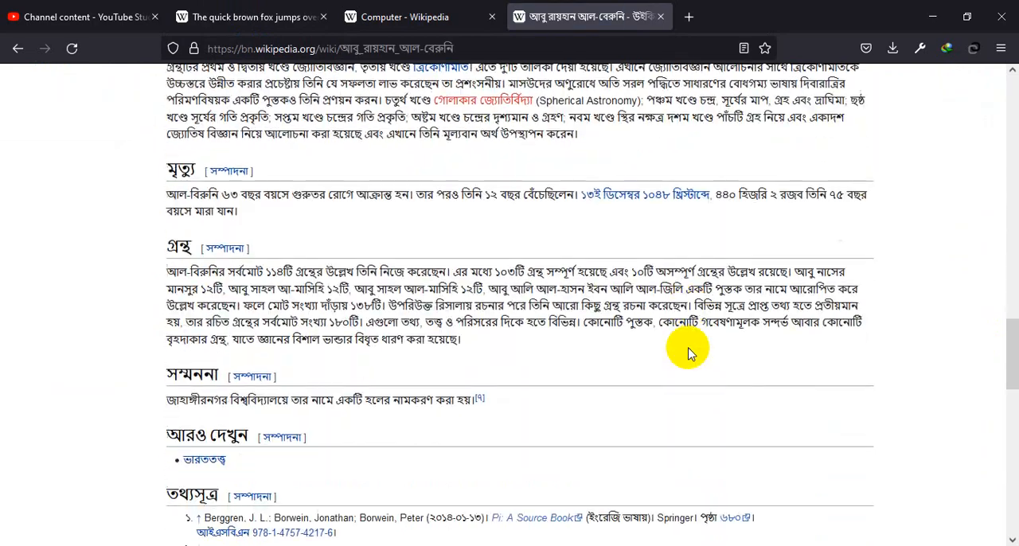
scroll(691, 352, up, 20)
scroll(691, 358, down, 5)
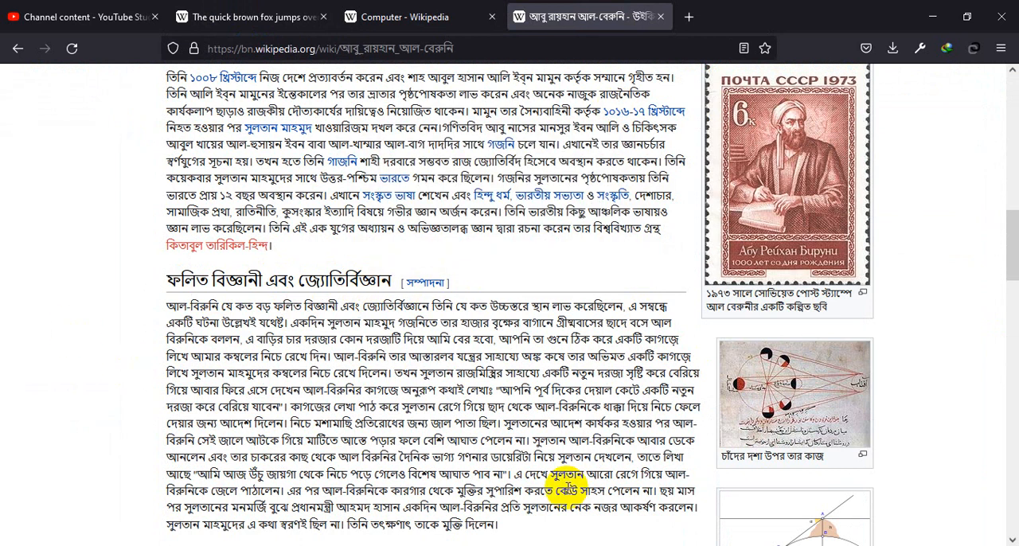
key(alt+Tab)
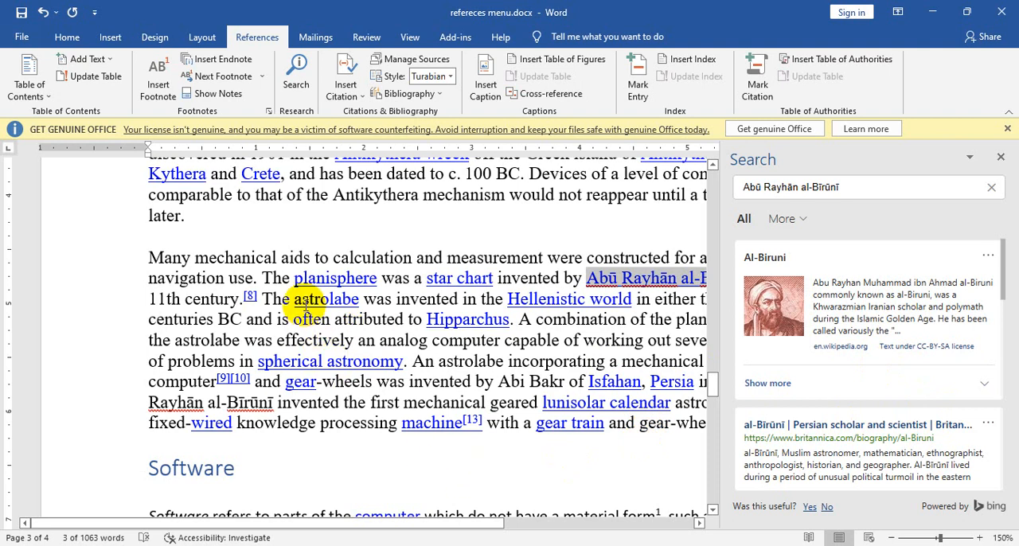
key(alt+Tab)
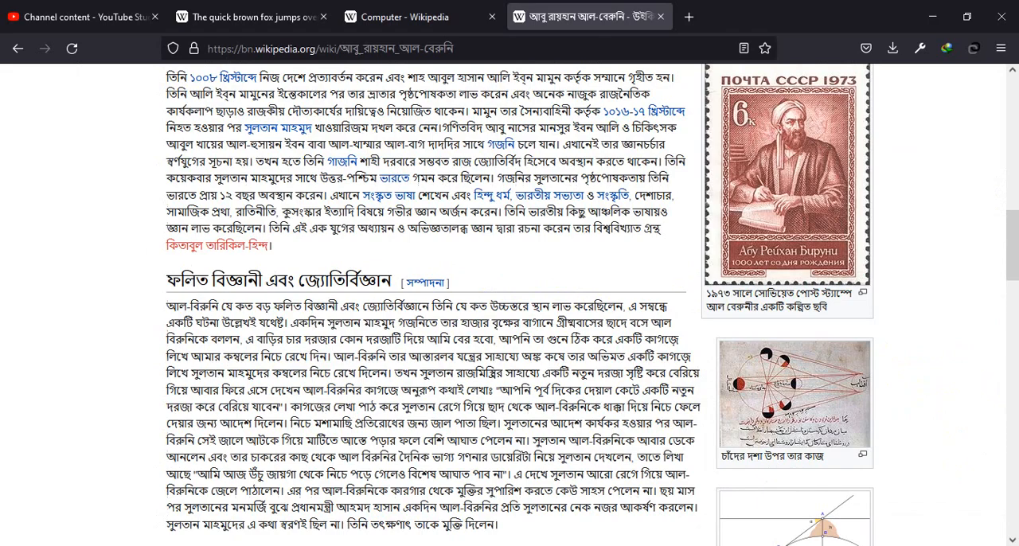
scroll(828, 345, up, 10)
scroll(829, 349, down, 4)
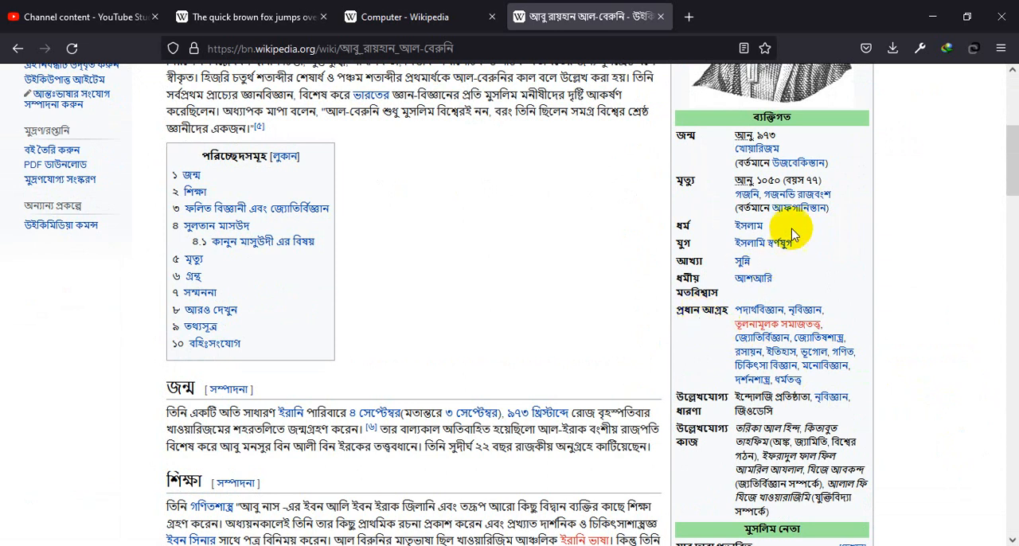
scroll(807, 462, down, 1)
scroll(816, 466, up, 2)
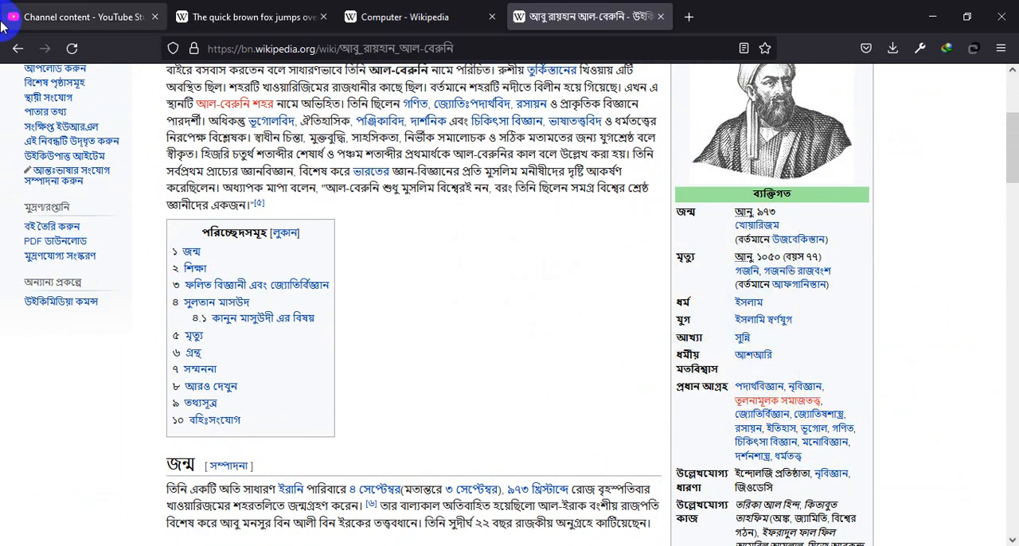
Step: Return to the English Al-Biruni article, examine the main interests in its personal details, and switch back to Word
click(19, 50)
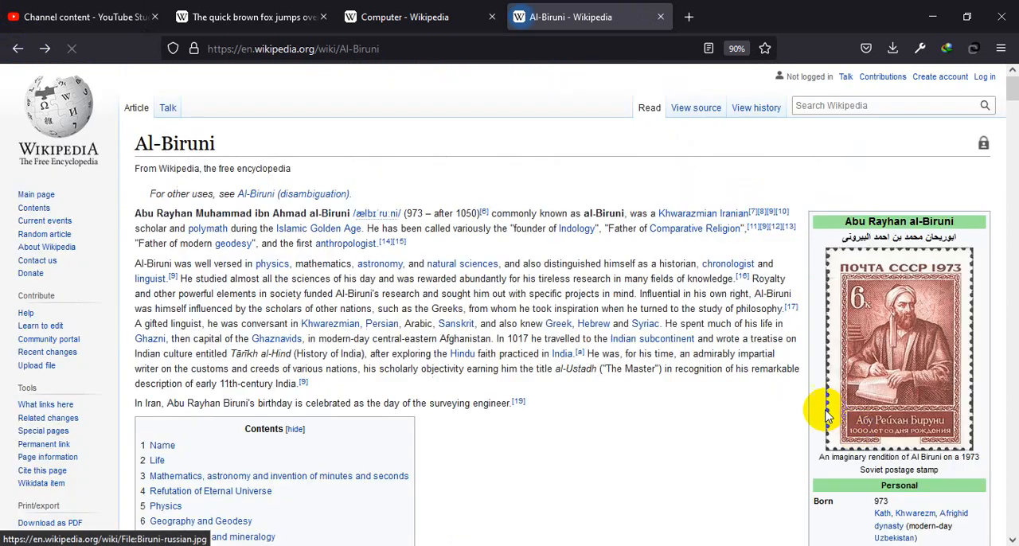
scroll(910, 454, down, 5)
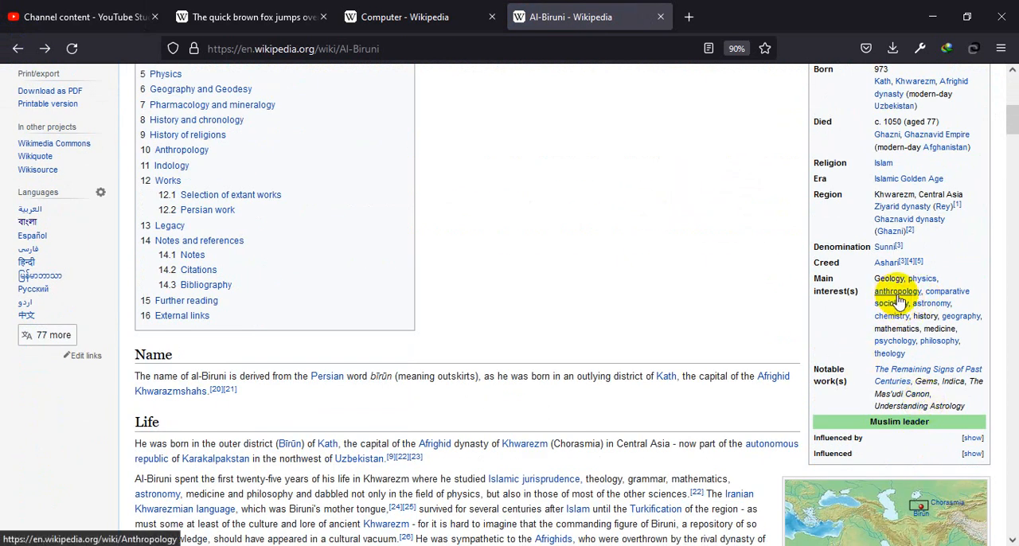
mouse_move(888, 300)
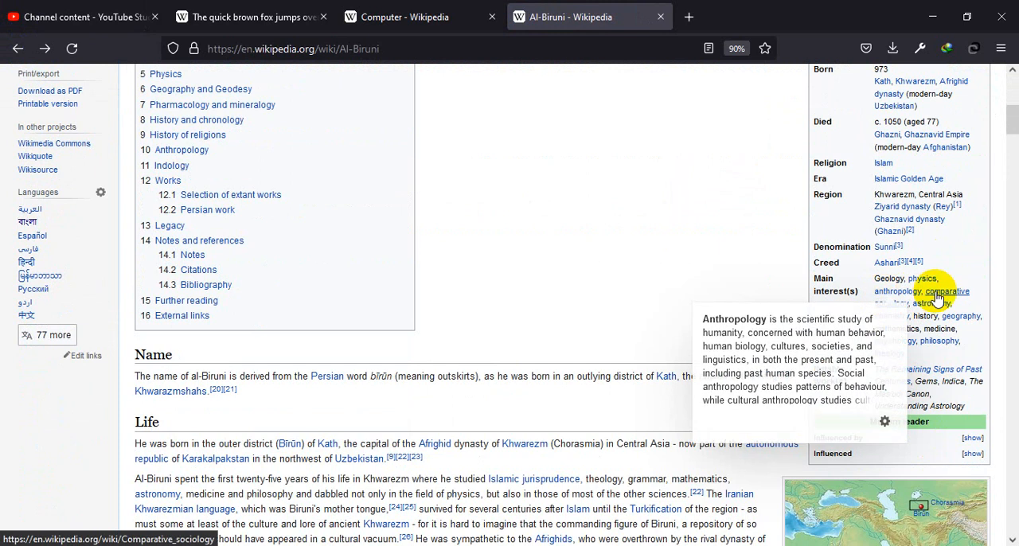
click(51, 49)
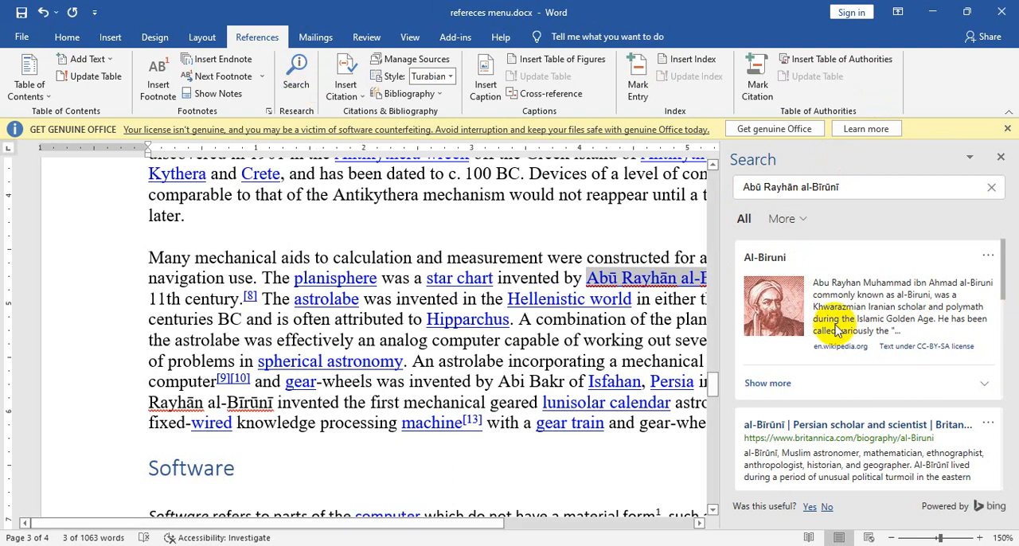
Step: Replace the Al-Biruni lookup with a Search on "100 BC" from the Antikythera paragraph, review its web and media results, and close them
click(998, 158)
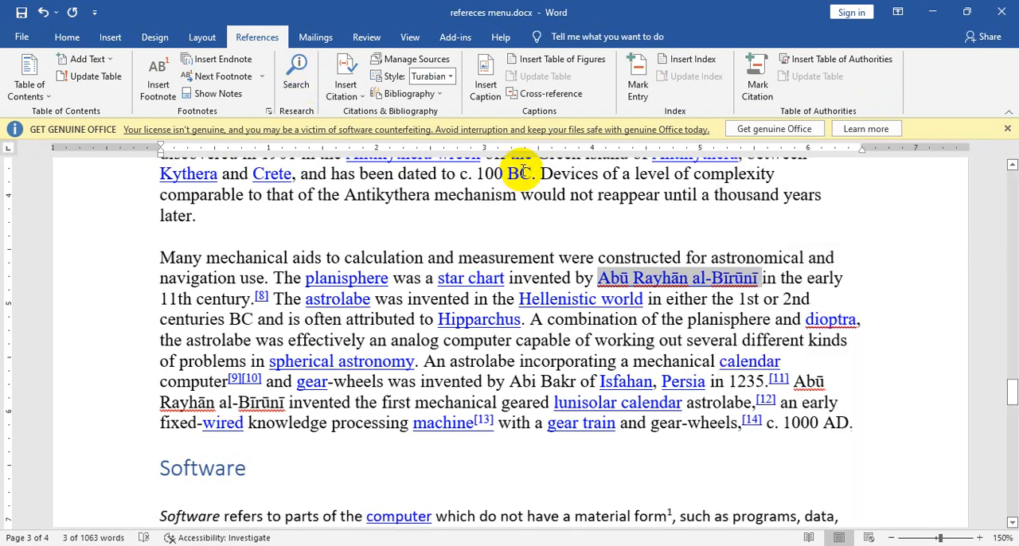
click(522, 177)
drag(482, 177, 478, 176)
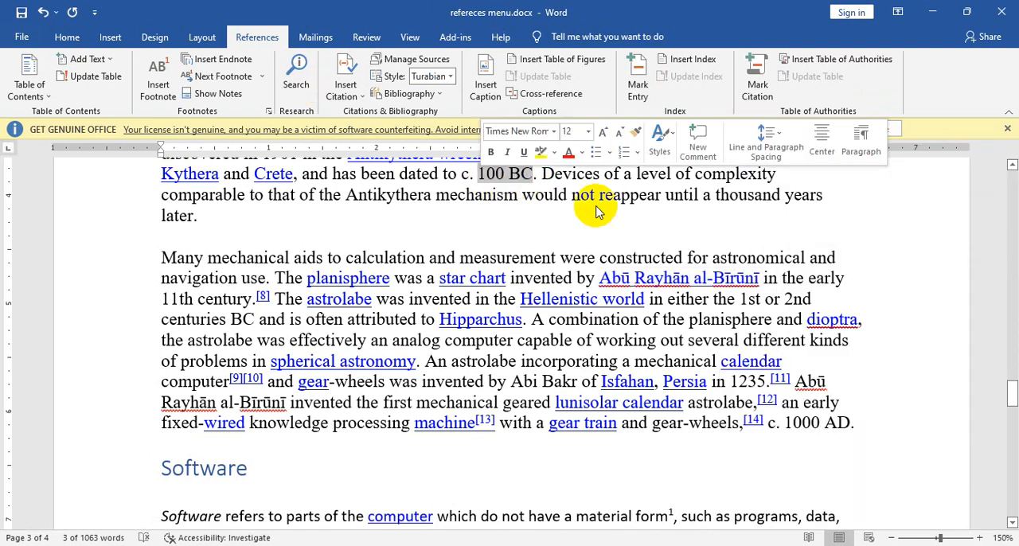
click(297, 88)
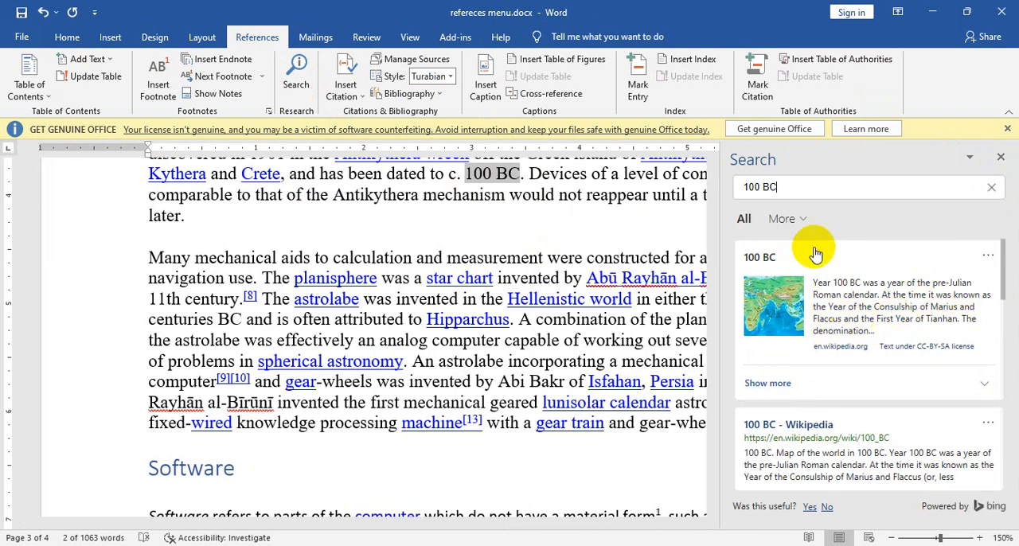
scroll(940, 319, down, 5)
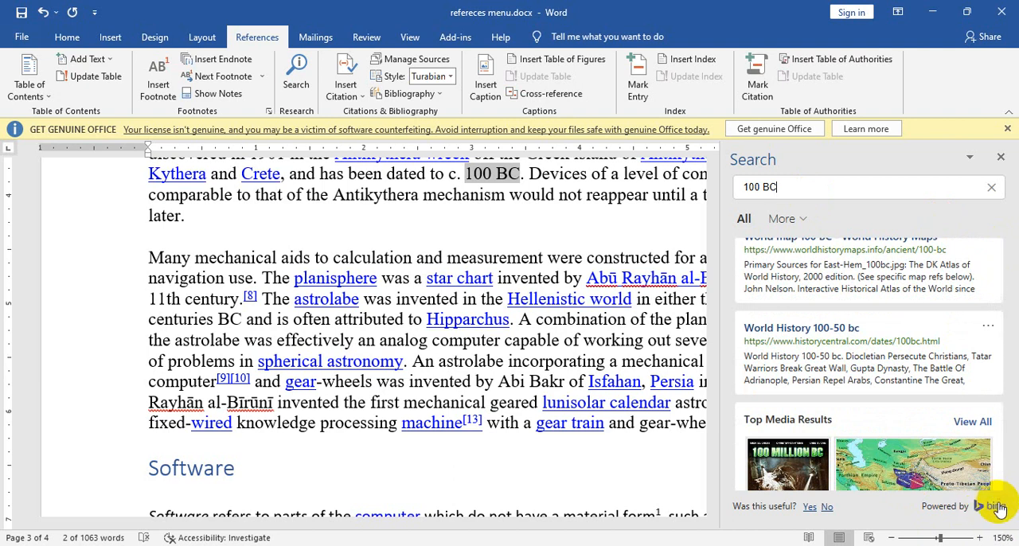
scroll(789, 414, down, 3)
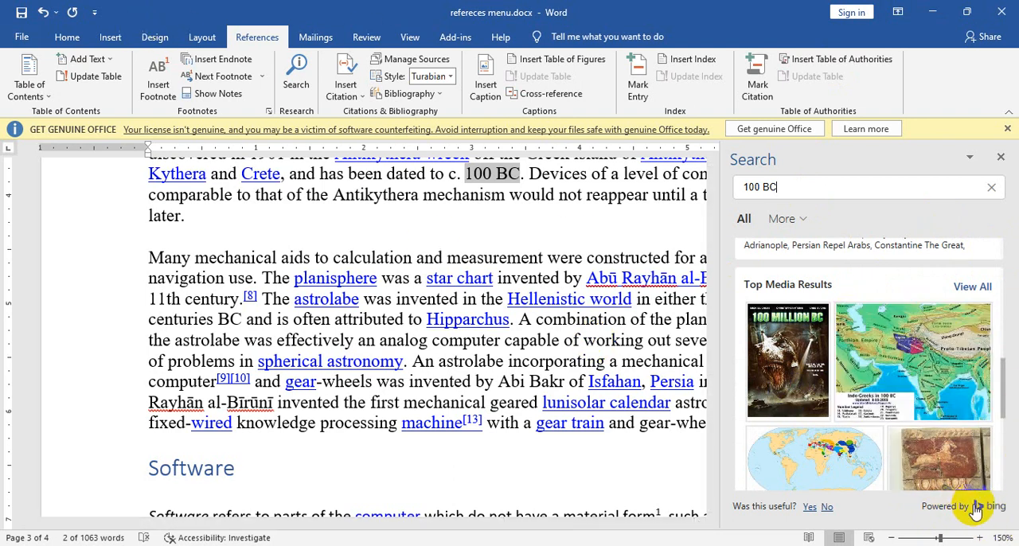
mouse_move(970, 468)
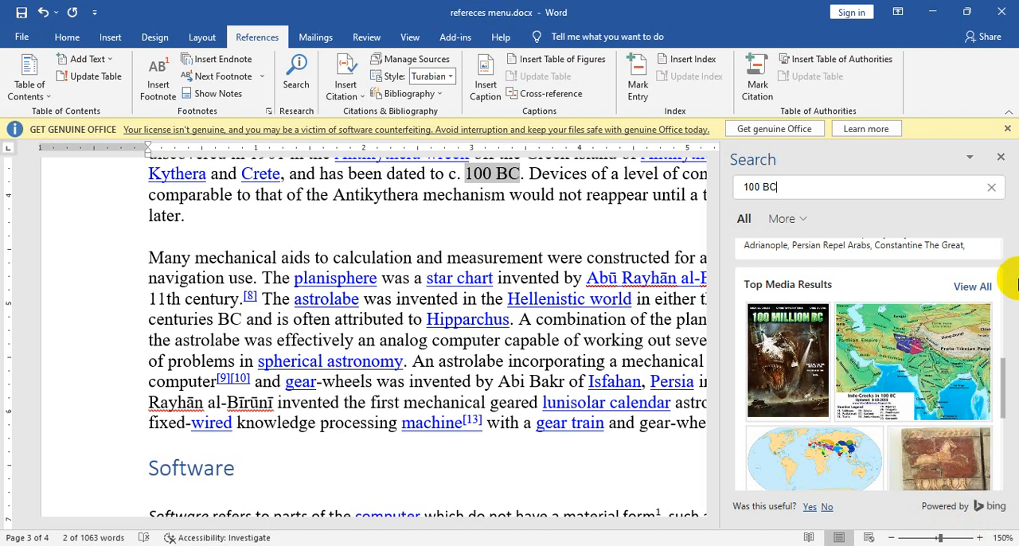
click(1001, 158)
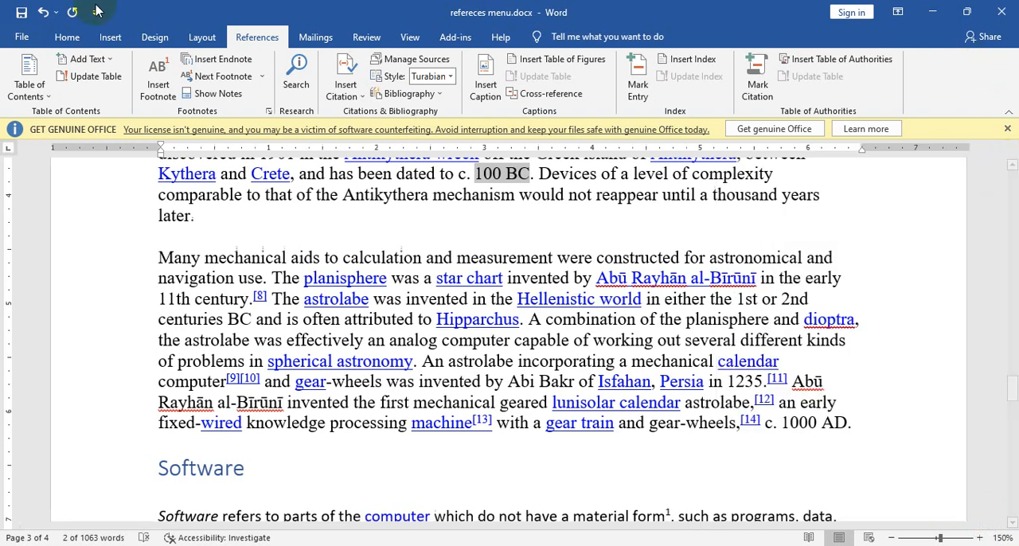
Step: Search the Office Add-ins store for "google", look through the offered add-ins, and close the store
click(112, 38)
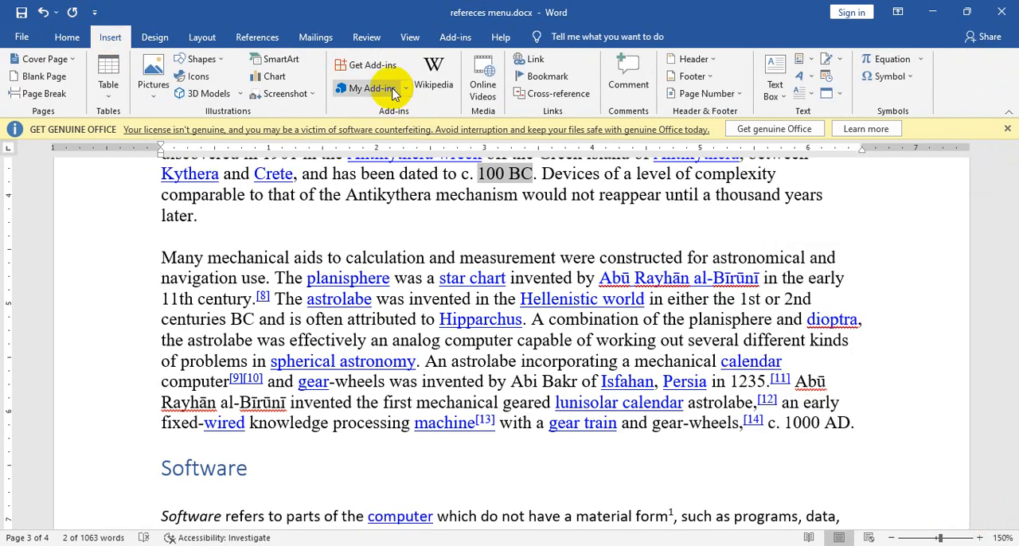
click(368, 65)
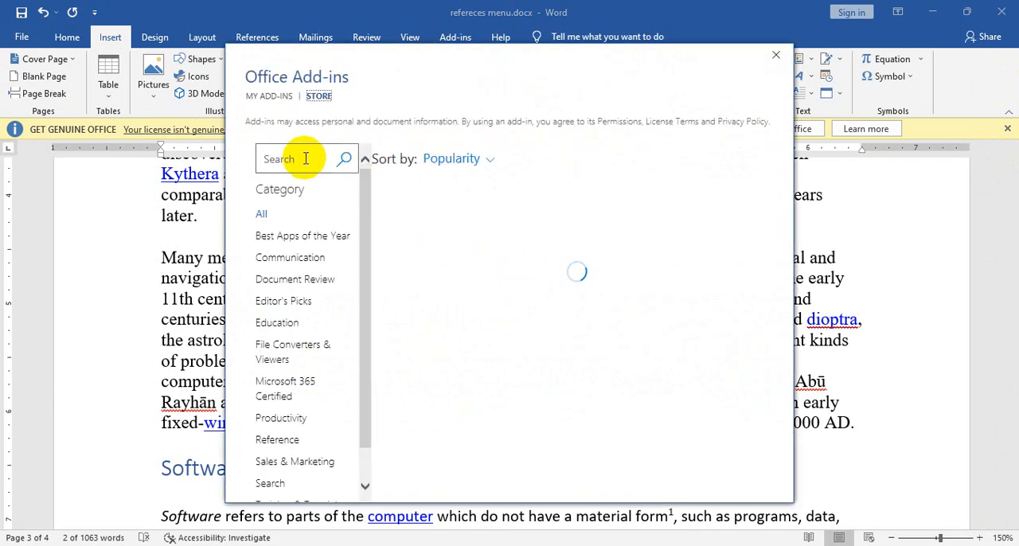
click(305, 159)
text(google)
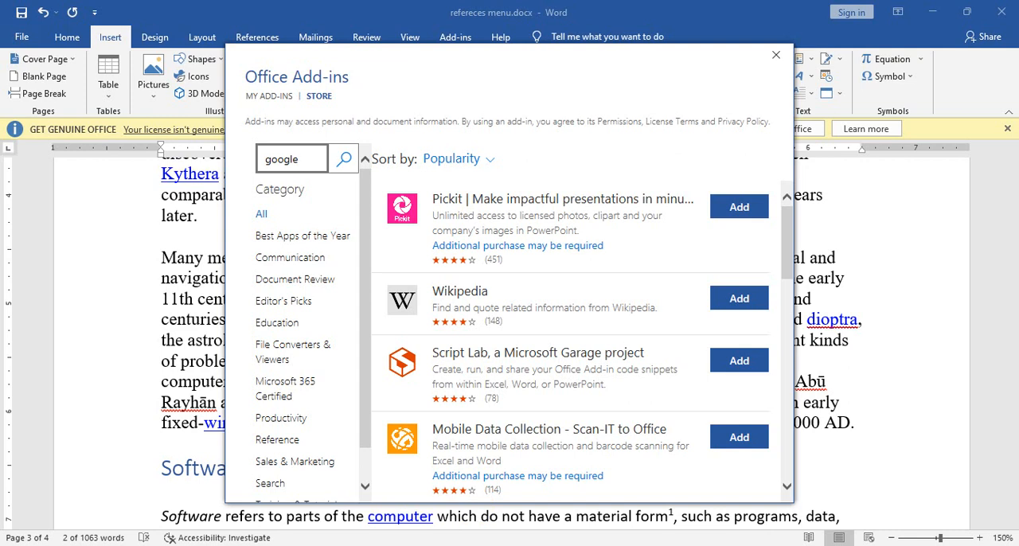
key(Return)
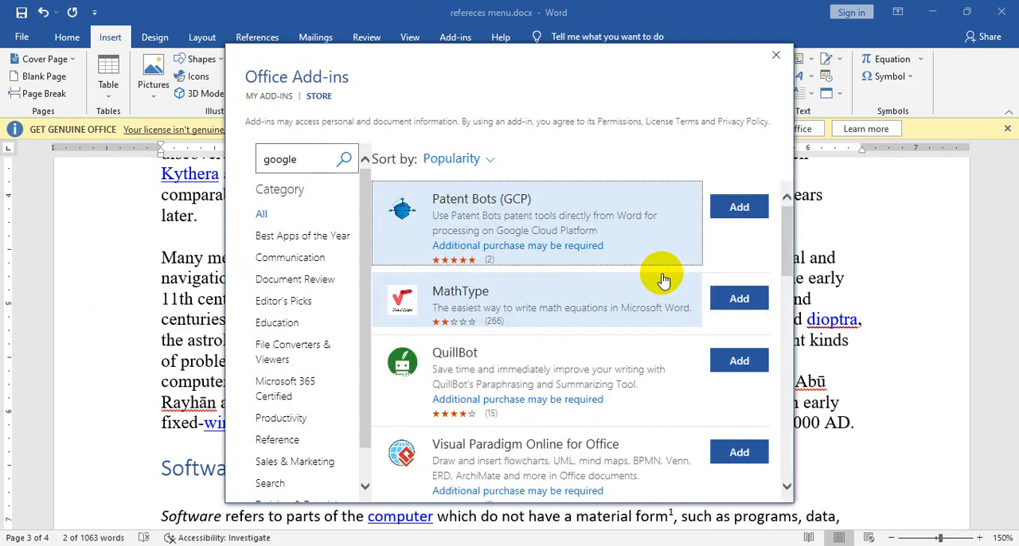
scroll(398, 452, down, 6)
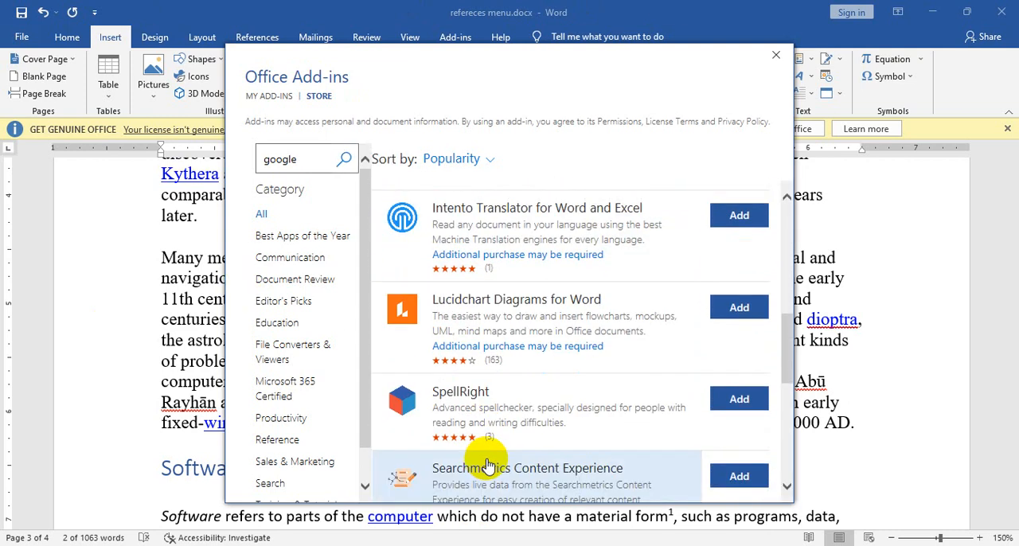
scroll(488, 466, down, 5)
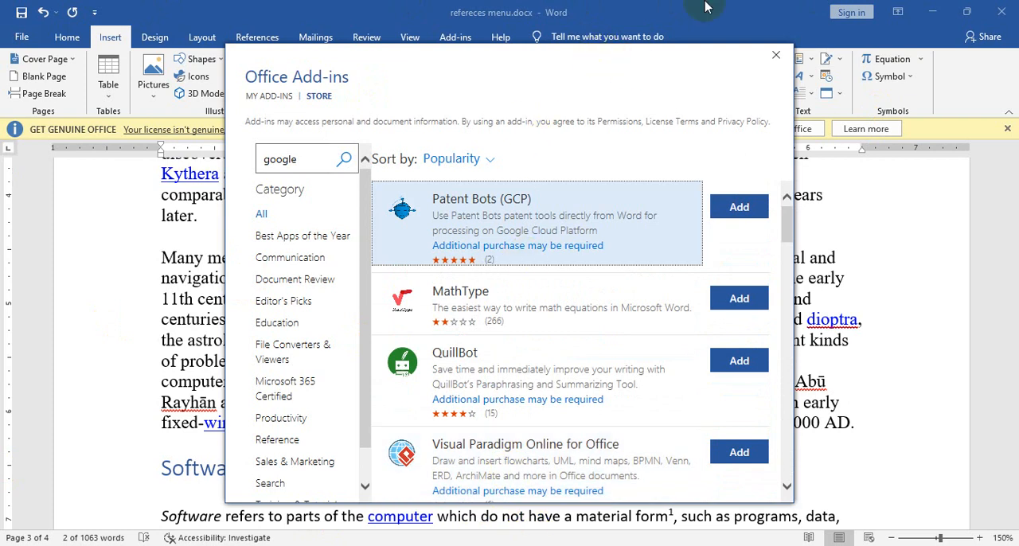
click(776, 55)
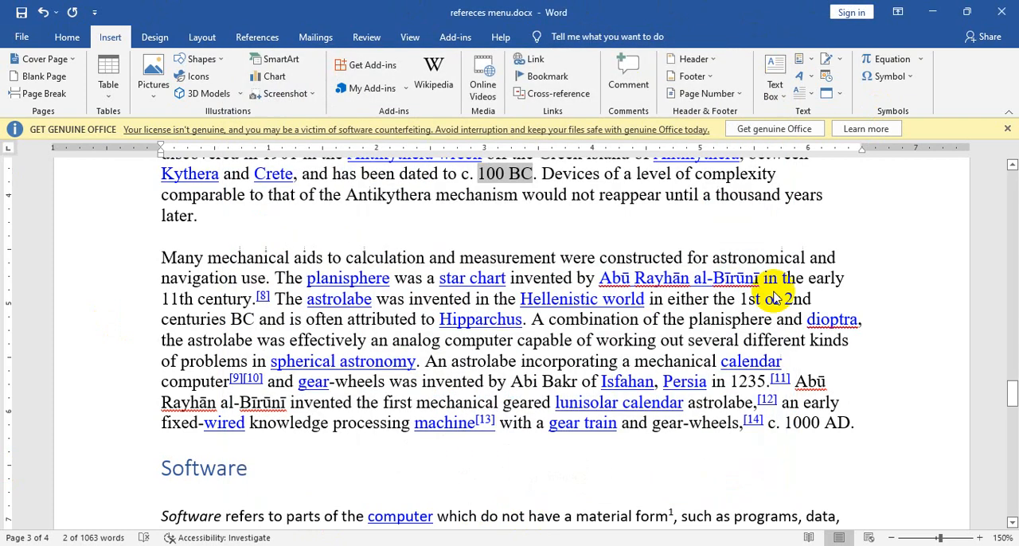
Step: View the Insert Caption options at the abacus picture and close them without adding a caption
scroll(693, 318, up, 15)
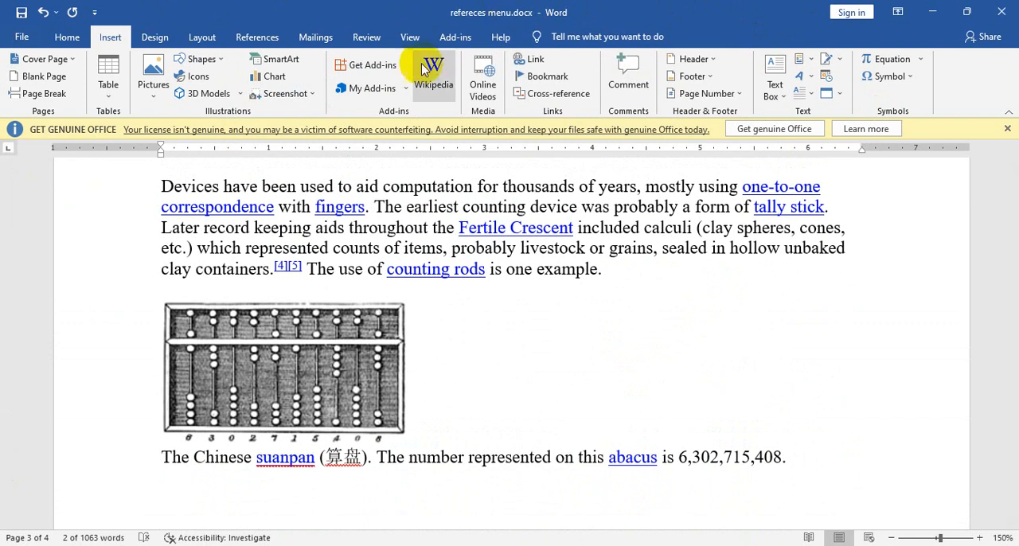
click(260, 37)
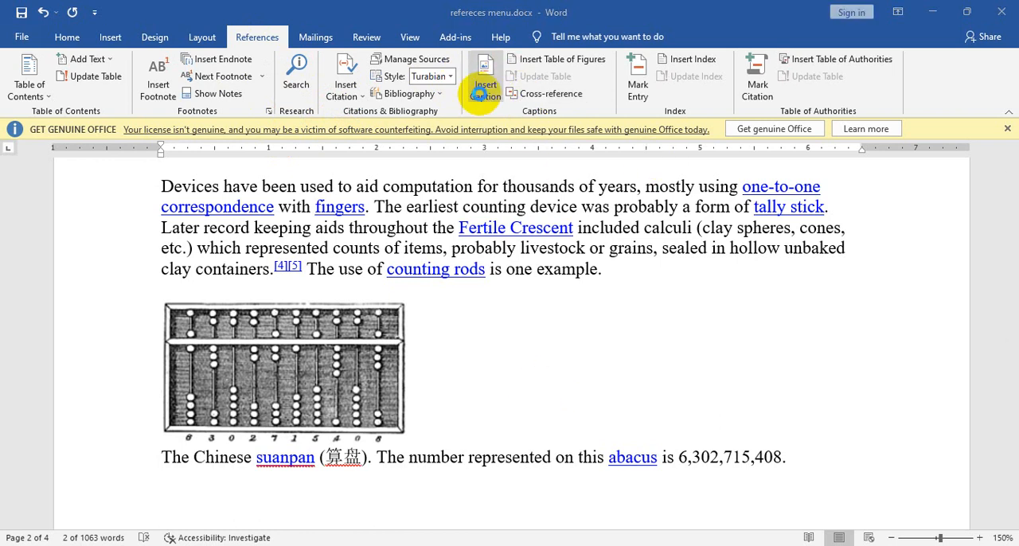
click(485, 86)
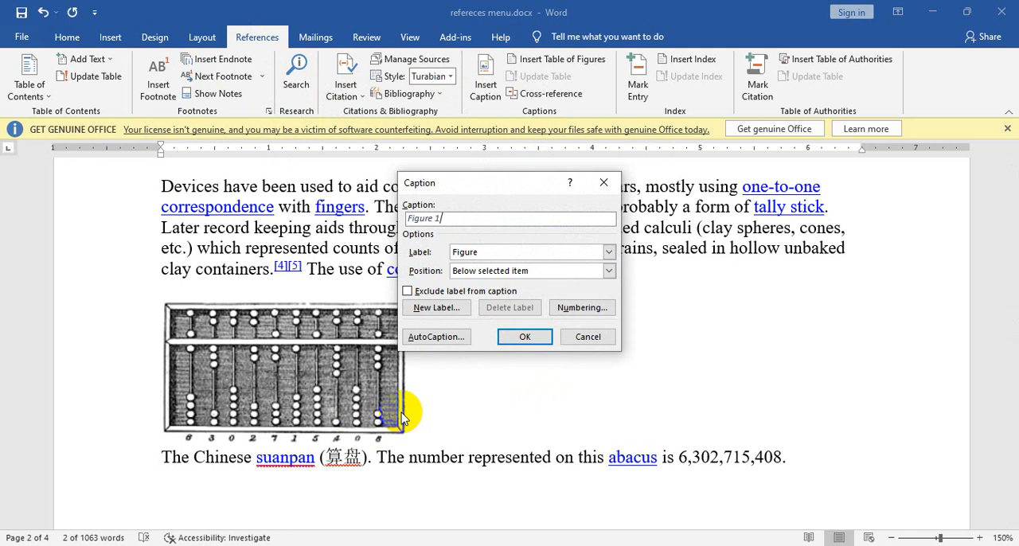
click(604, 182)
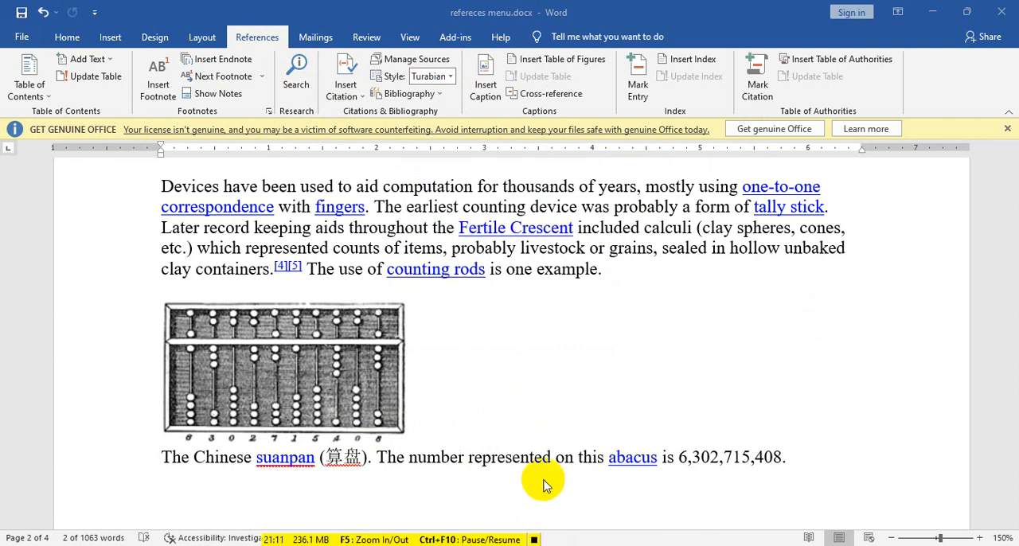
Step: Switch to Firefox and run a Google search for "internet explorer" in a new tab
key(alt+Tab)
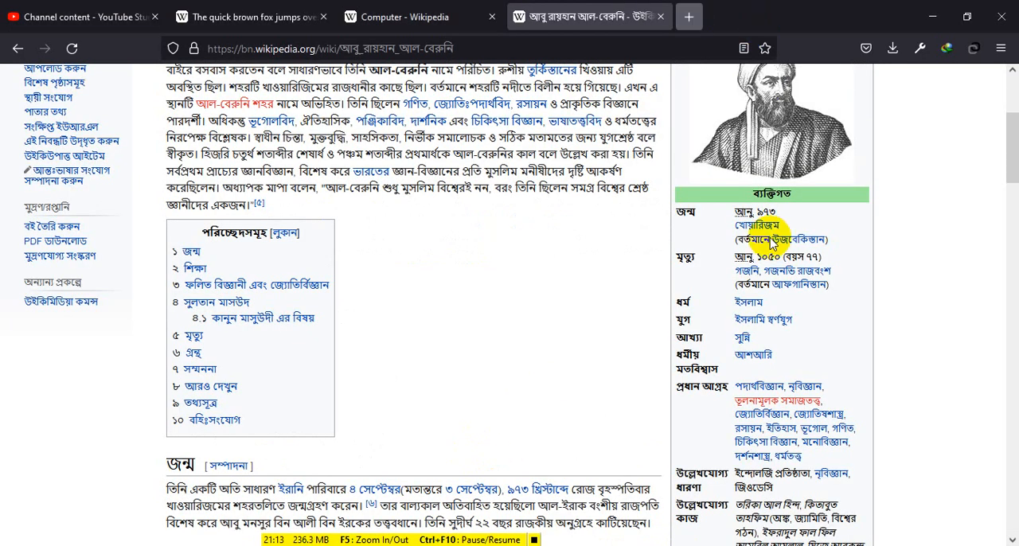
key(ctrl+t)
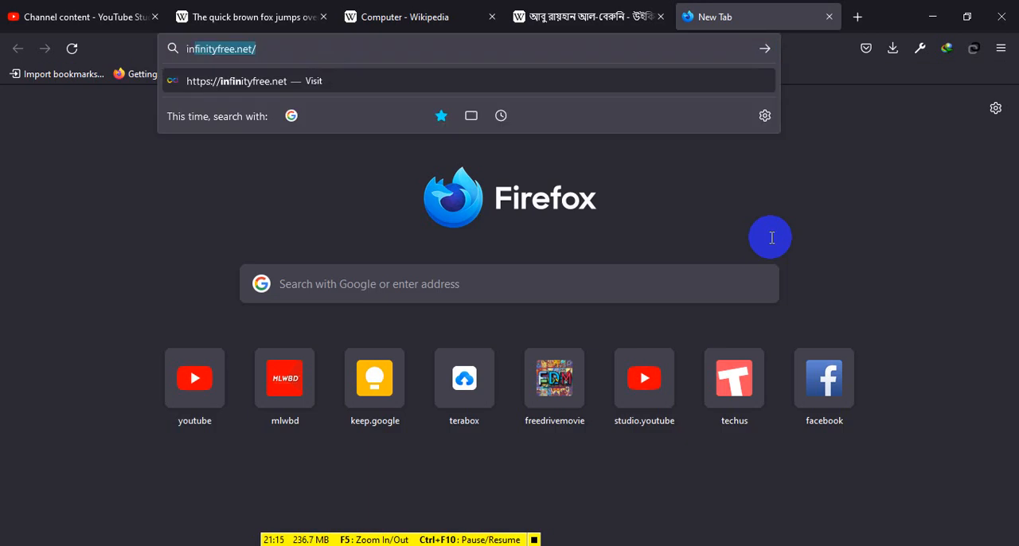
text(internaet)
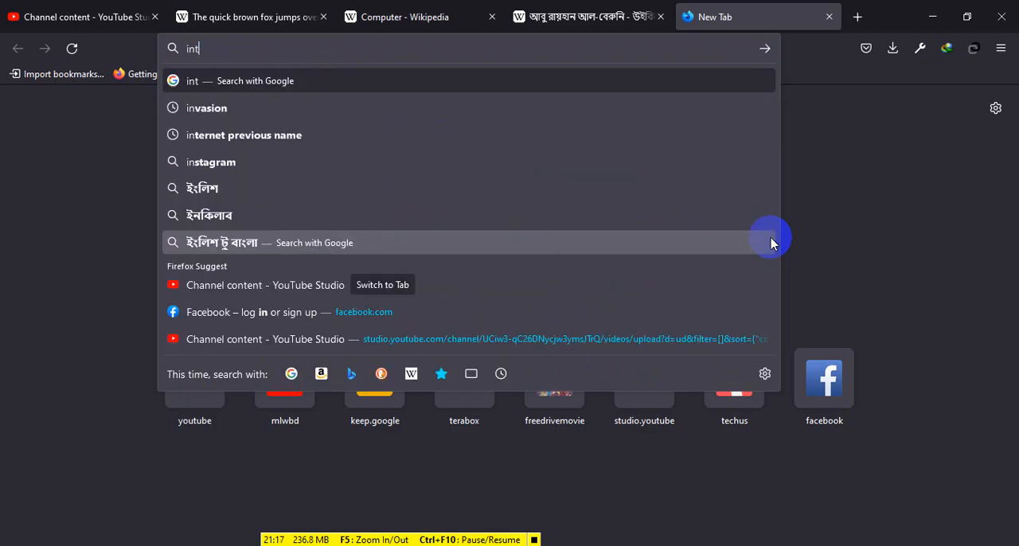
key(BackSpace)
key(BackSpace)
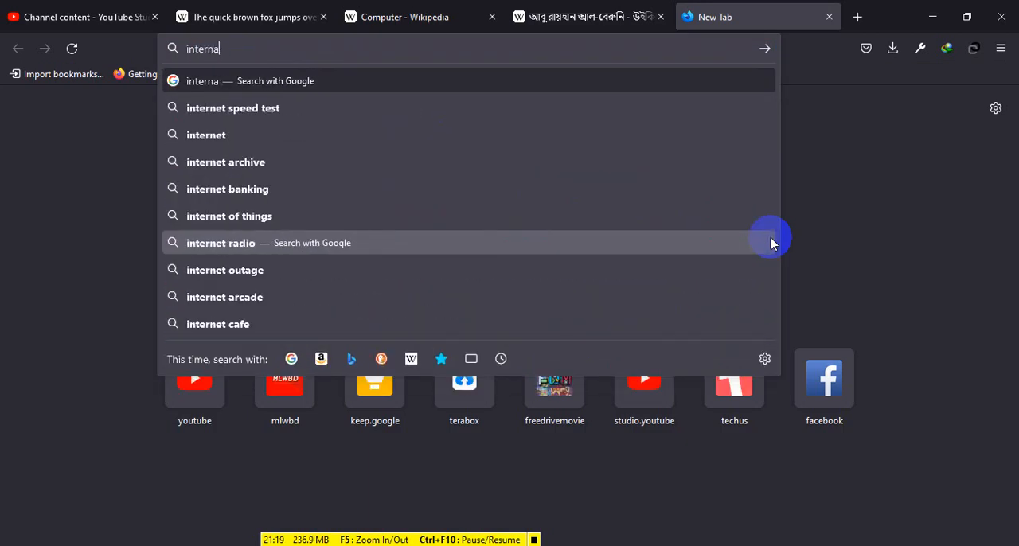
text(et el)
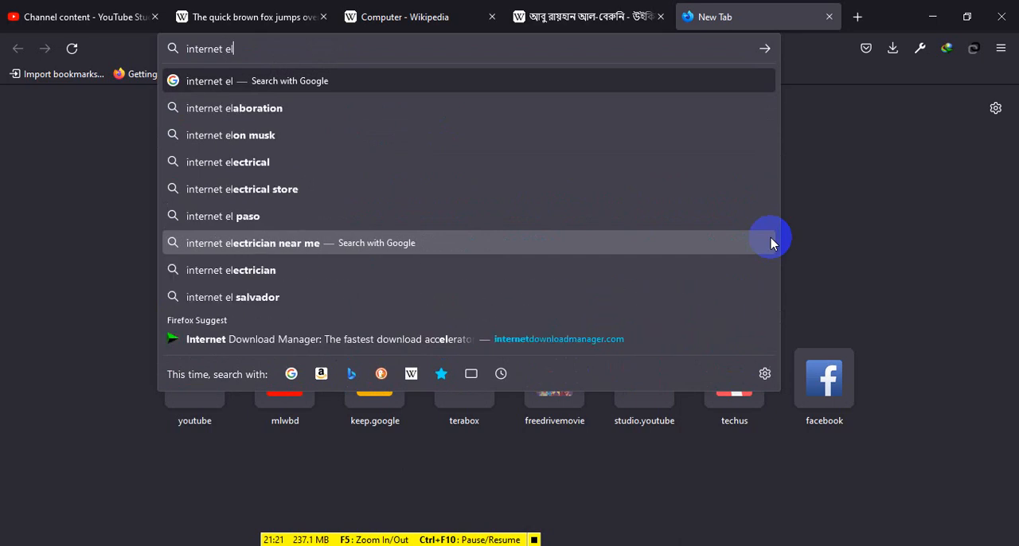
key(BackSpace)
text(xplorer)
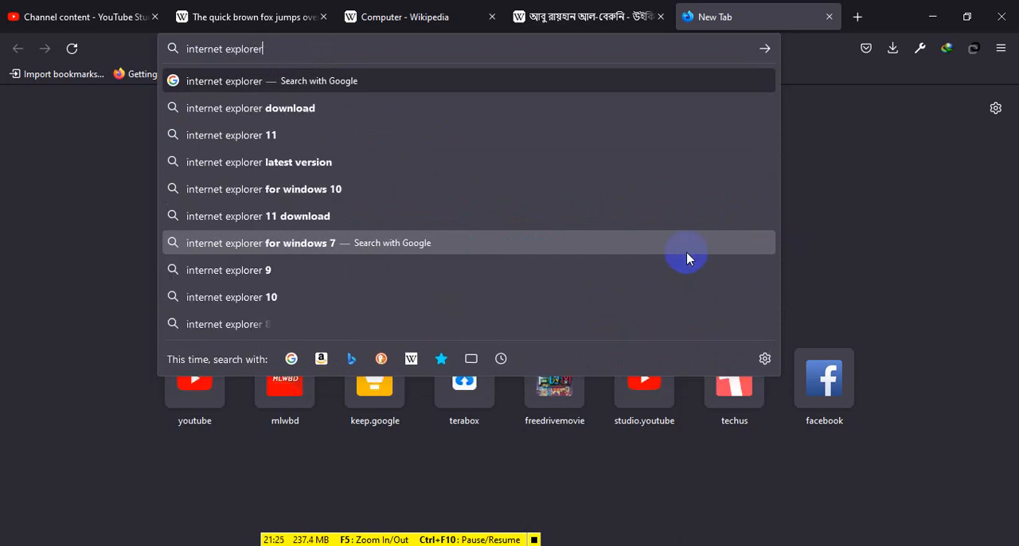
key(Return)
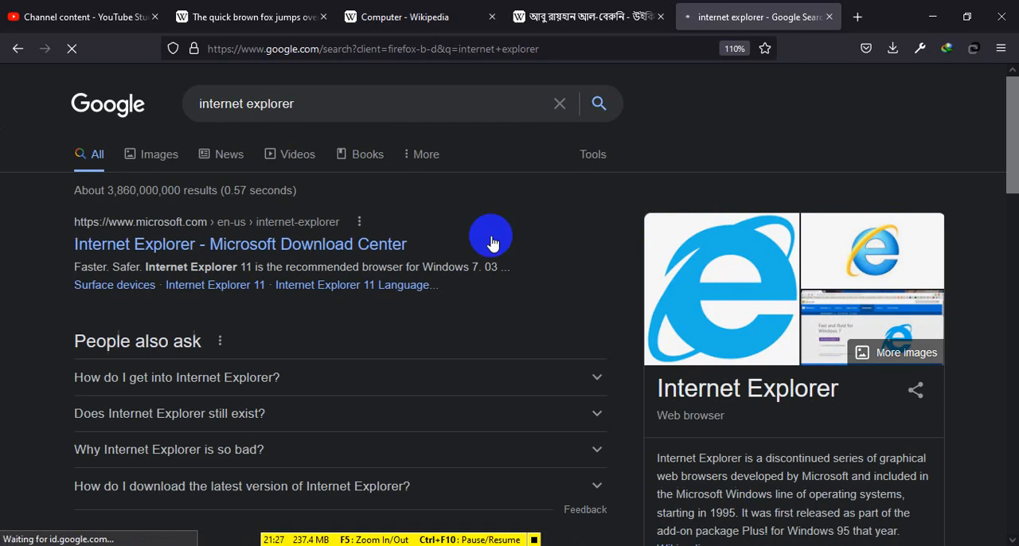
Step: Examine the Internet Explorer search results, including the developer and release details and the related browsers in the knowledge panel
scroll(771, 381, down, 2)
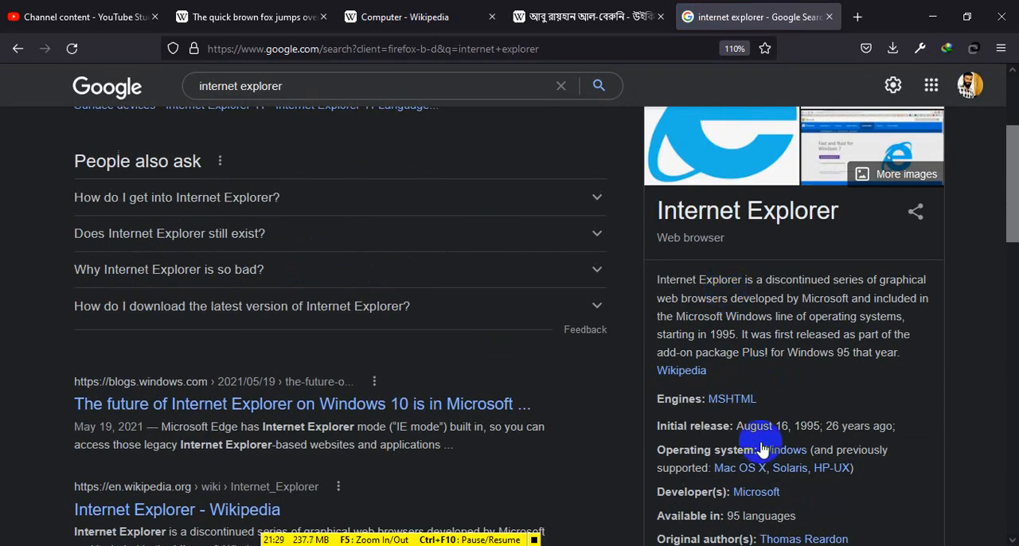
scroll(762, 450, down, 1)
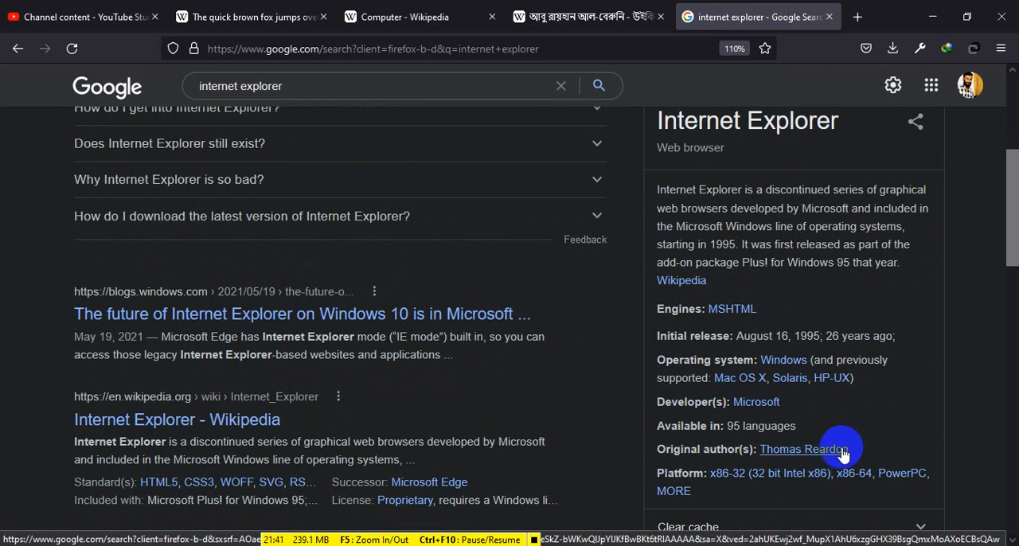
scroll(829, 452, down, 5)
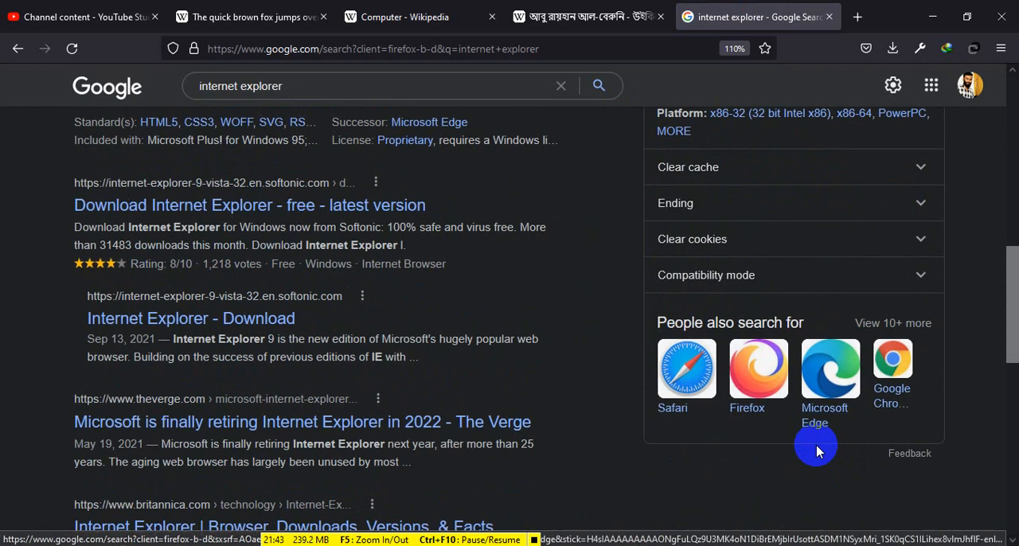
scroll(819, 452, up, 5)
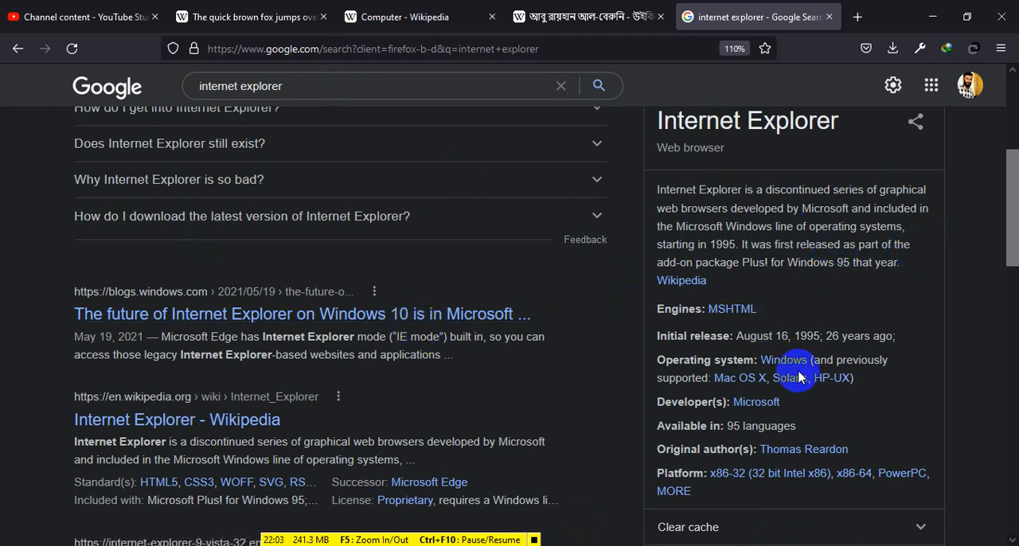
scroll(801, 377, down, 3)
scroll(804, 378, up, 6)
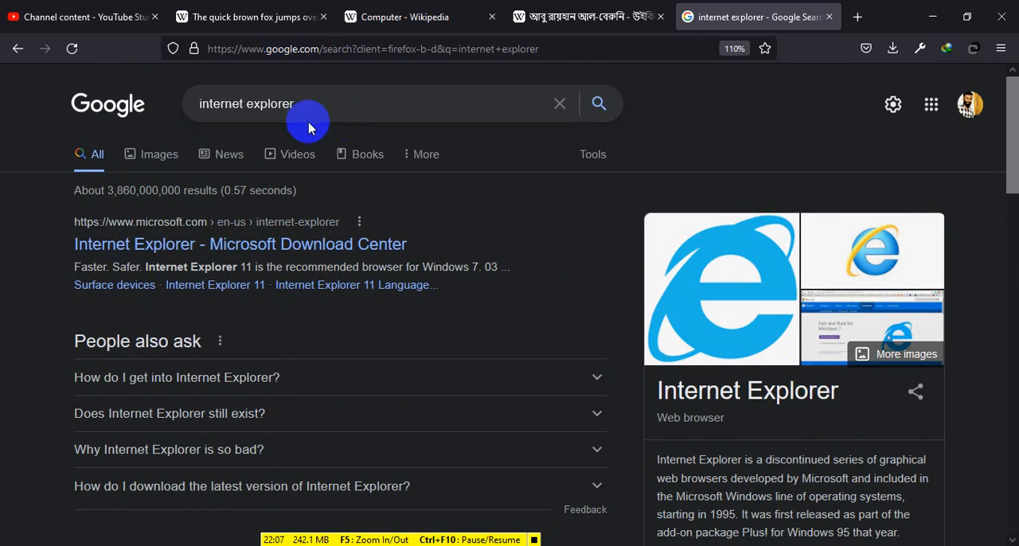
Step: Replace the Google search with "bing" and open the Bing homepage from the results
drag(309, 117, 182, 103)
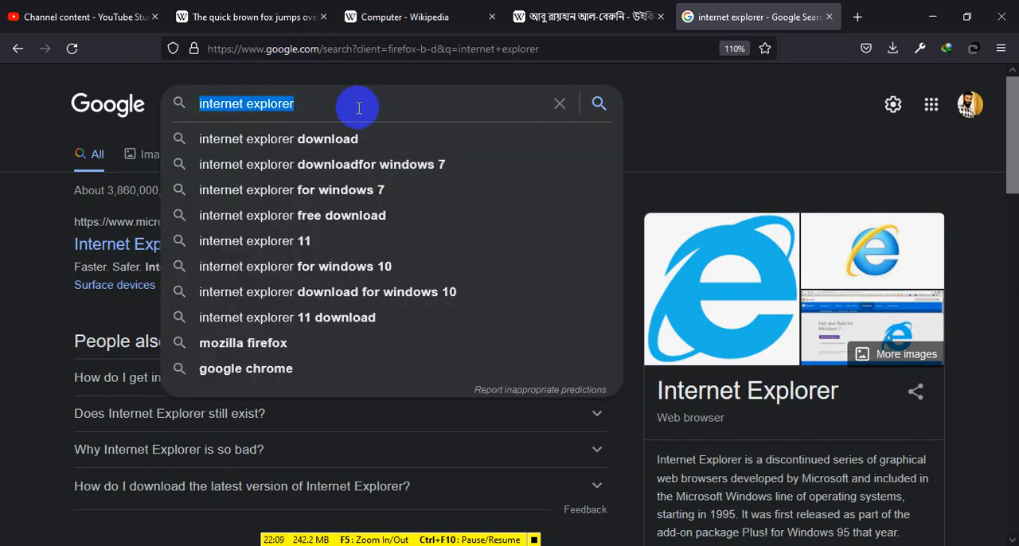
text(bing)
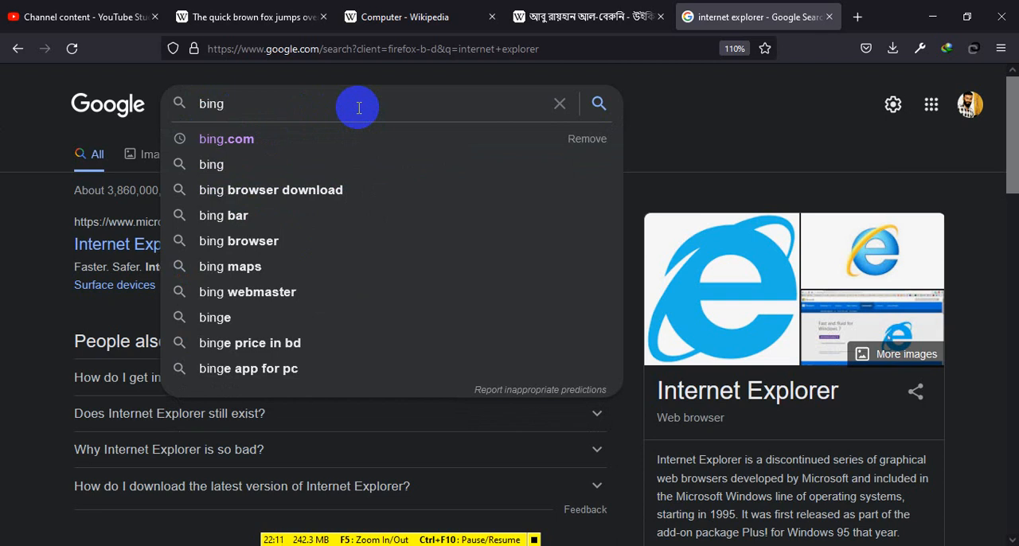
key(Return)
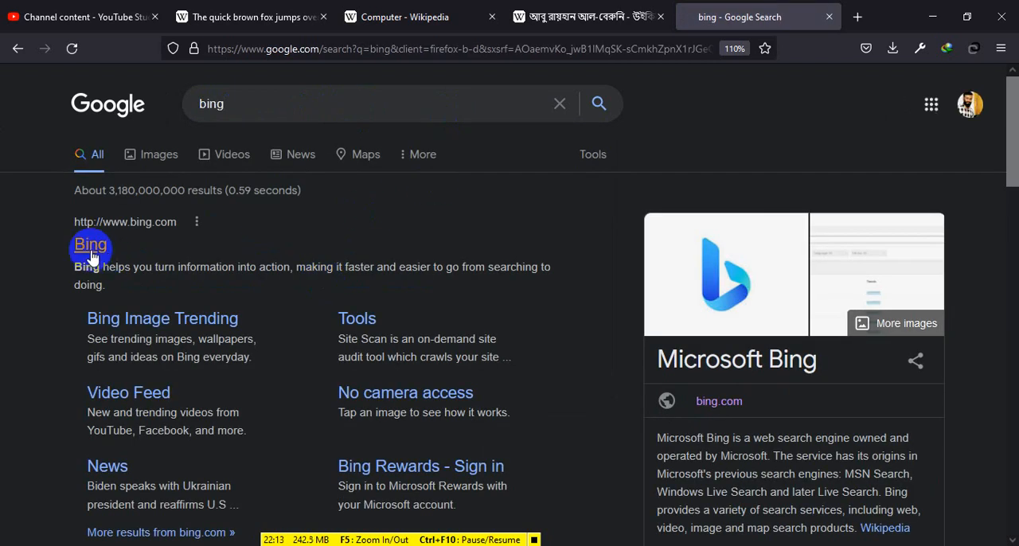
click(86, 251)
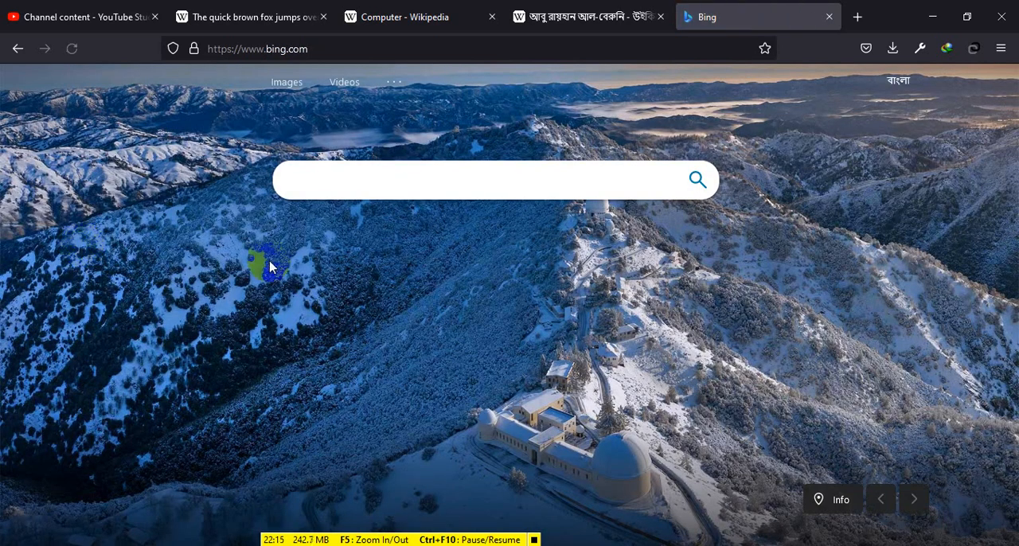
click(138, 93)
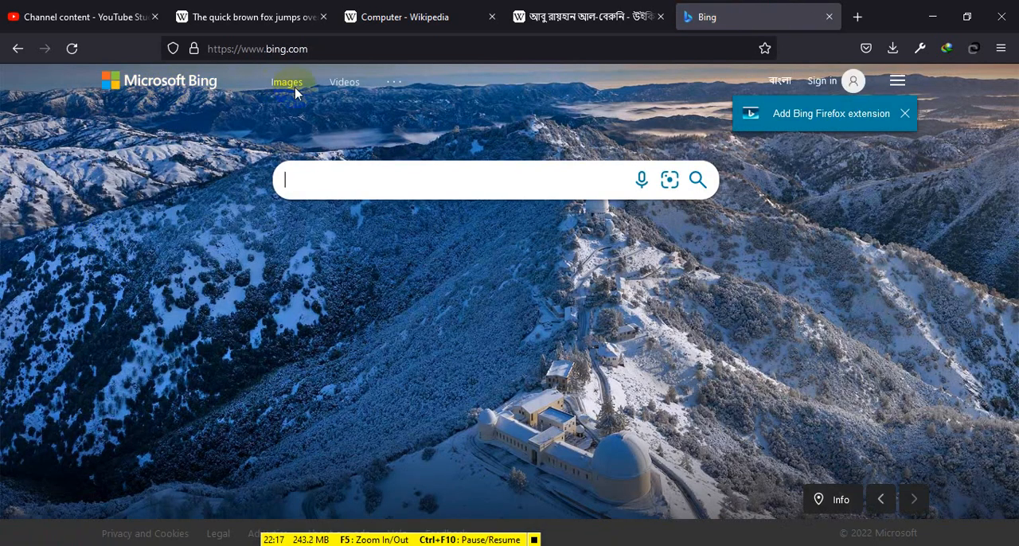